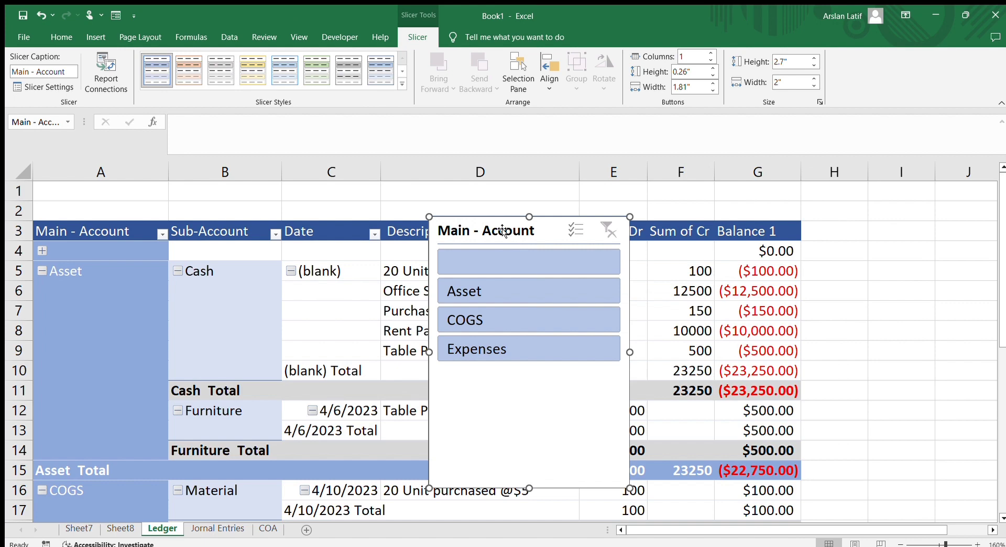
Move the Main - Account slicer off the pivot table to the empty area beside the Balance 1 column.
drag(502, 230, 899, 223)
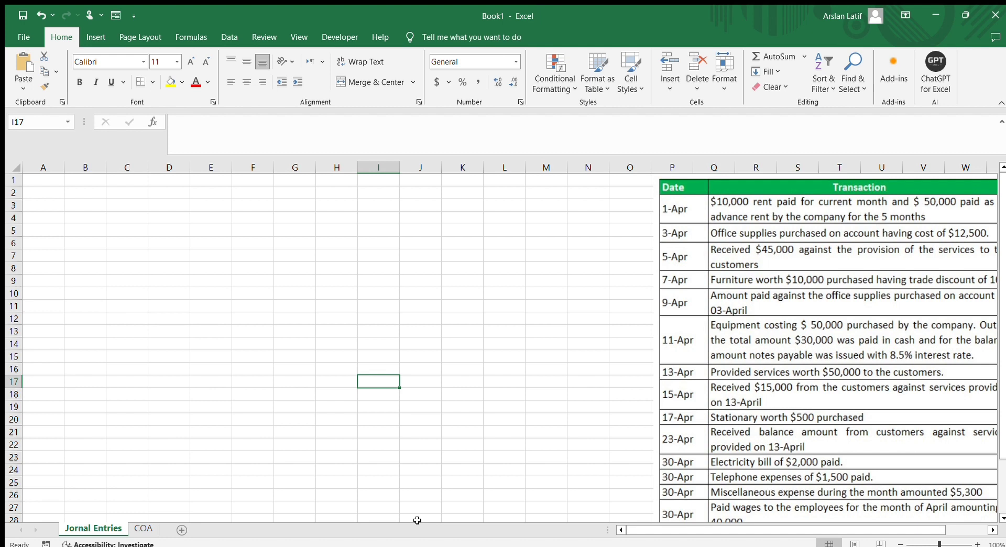
Enter the headers Date, Sub-Account and Main - Account in cells A4 to C4 of the Jornal Entries sheet.
scroll(404, 521, right, 3)
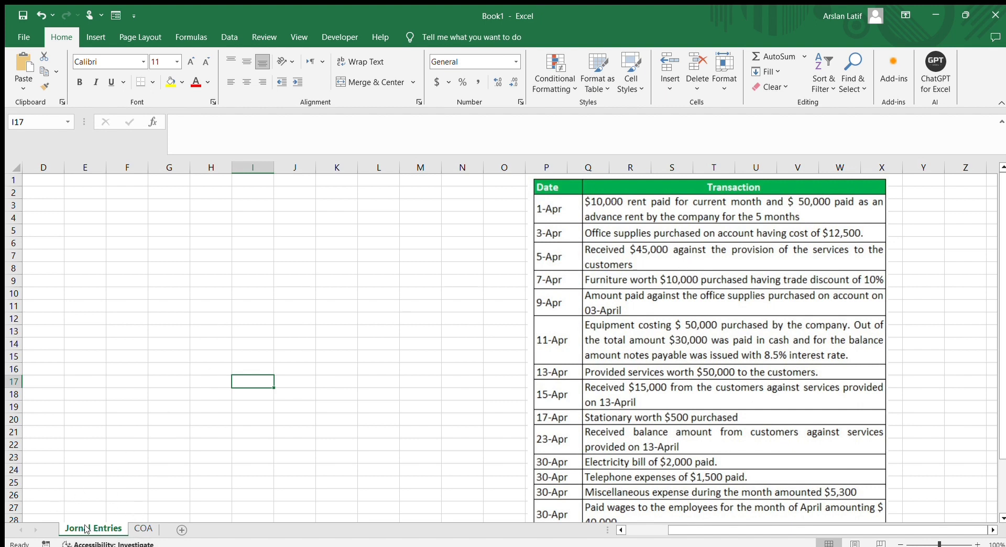
drag(687, 529, 357, 530)
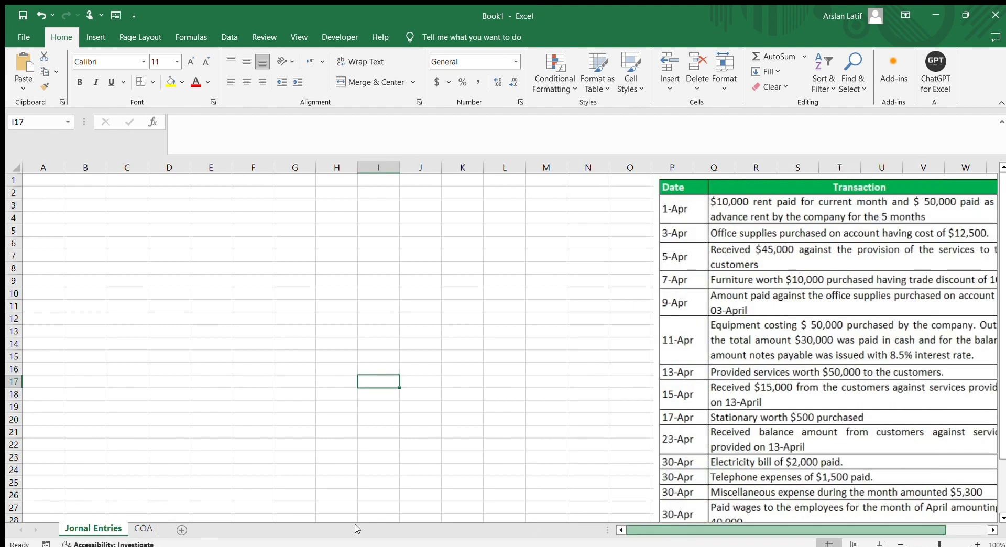
click(11, 333)
click(114, 233)
click(43, 216)
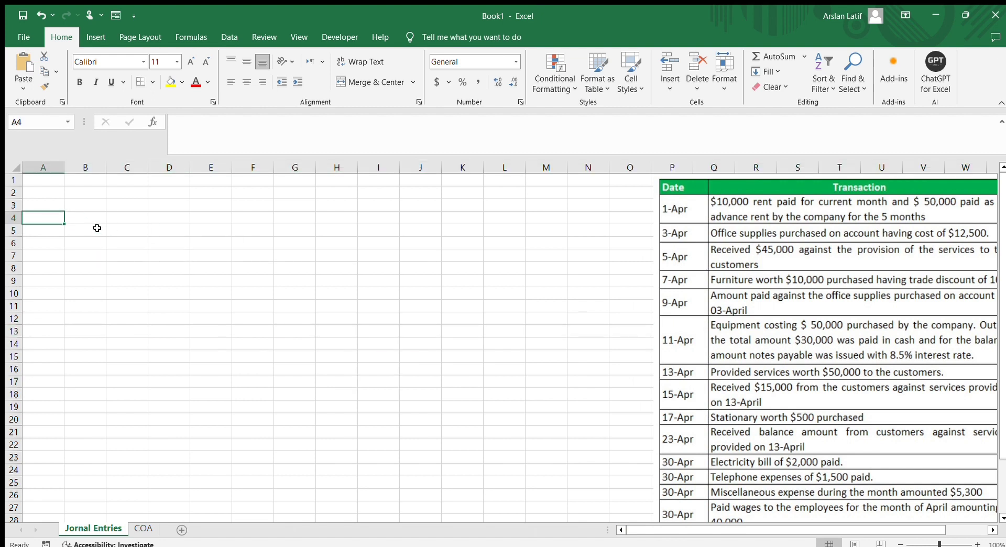
text(Date)
key(Tab)
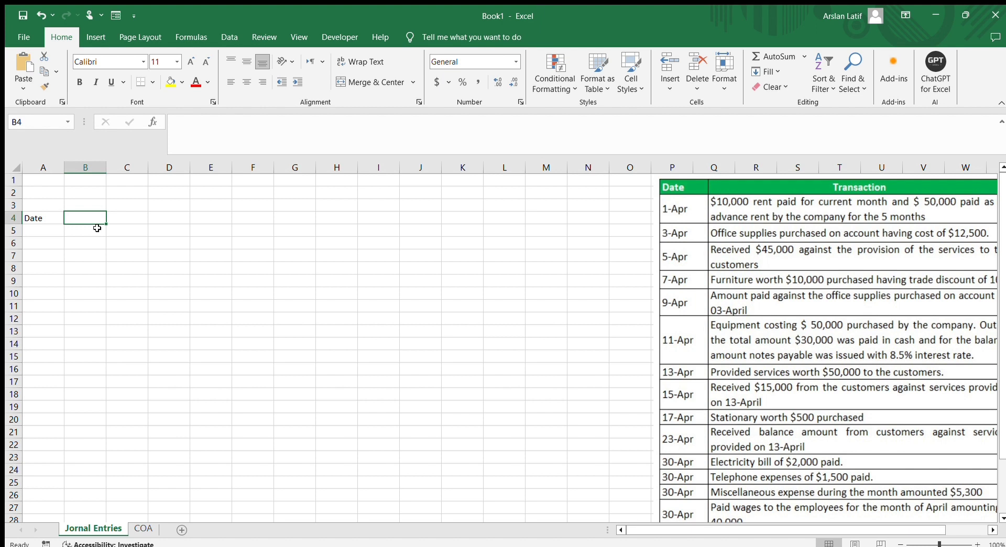
text(Sub)
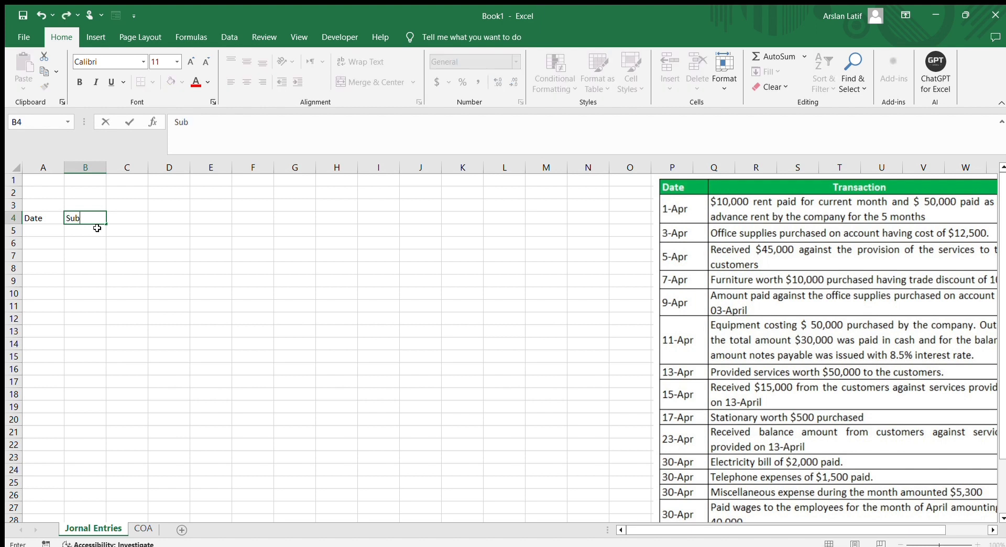
text(-Account)
key(Tab)
text(Main)
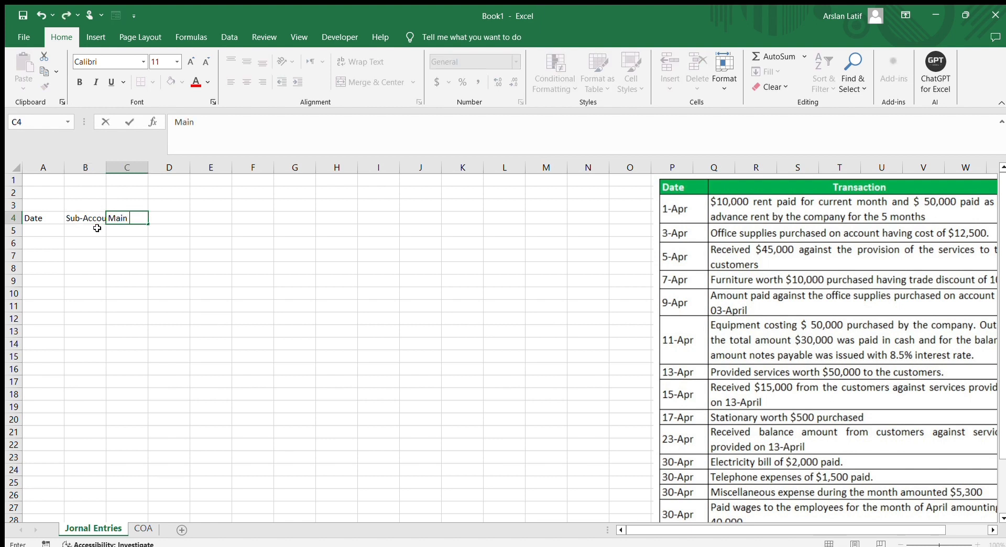
text( - Account)
key(Tab)
Add the headers Description, Dr and Cr in cells D4 to F4 and widen the Description column.
text(Des)
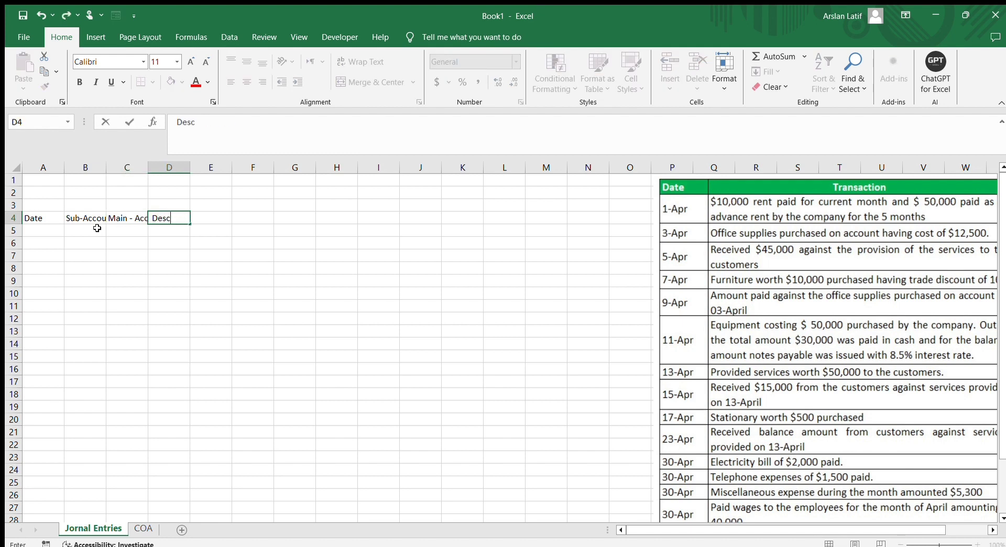
text(cription)
key(Tab)
text(Dr)
key(Tab)
text(Cr)
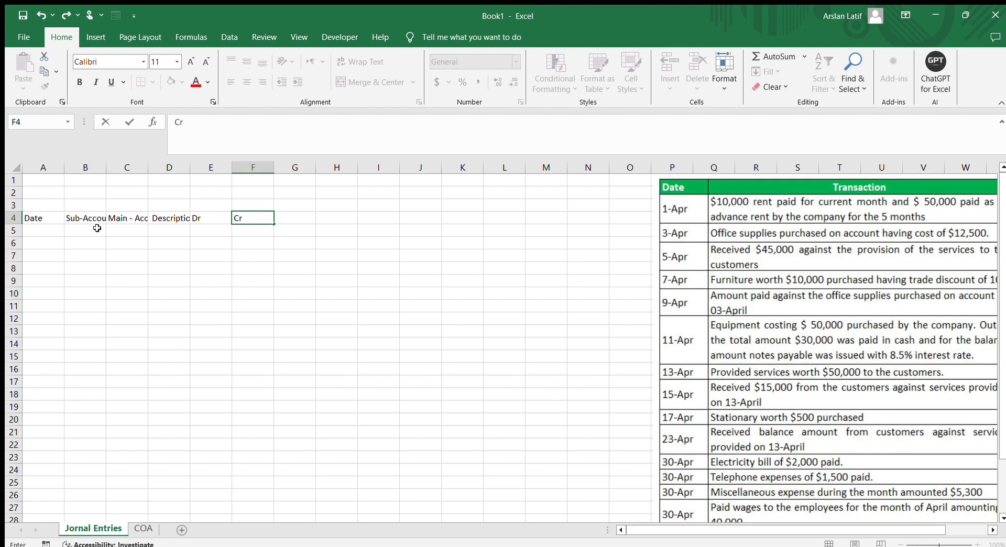
key(Return)
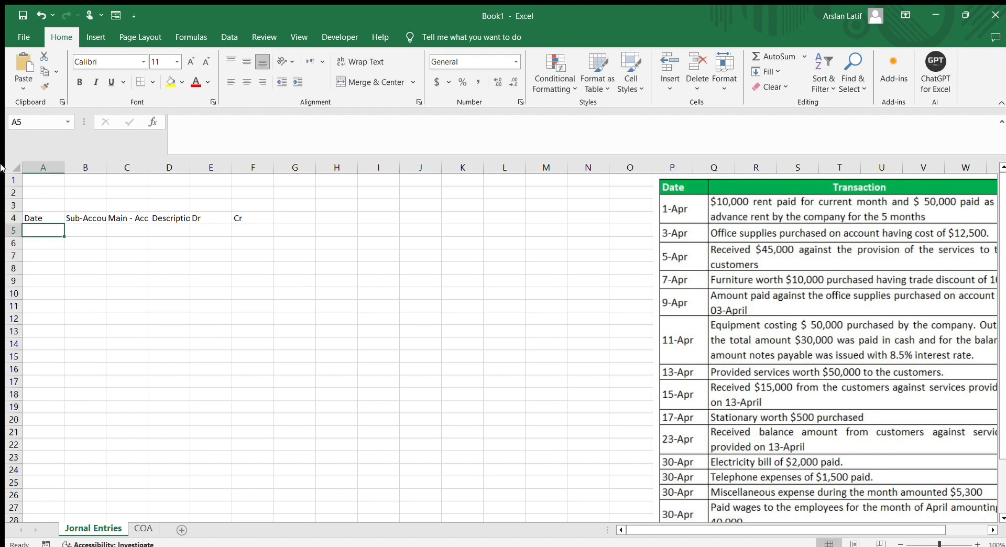
click(187, 234)
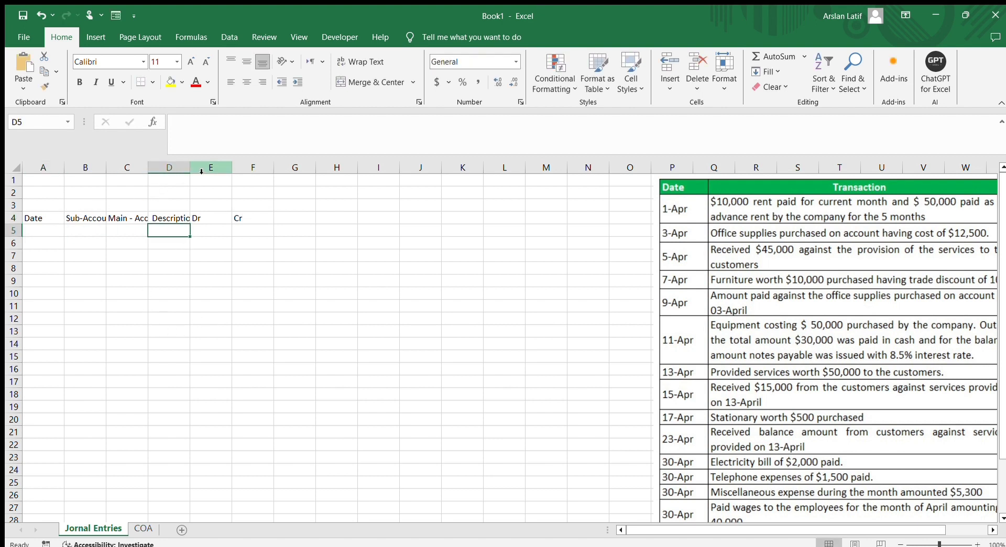
drag(188, 170, 244, 170)
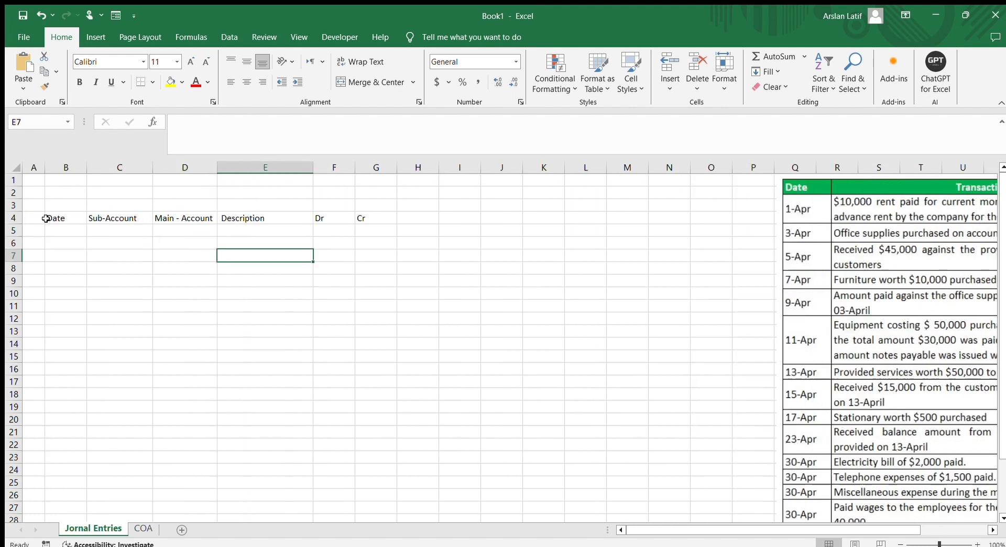
Convert the range B4:G6 into a table with a header row and hide its filter buttons.
drag(46, 218, 361, 240)
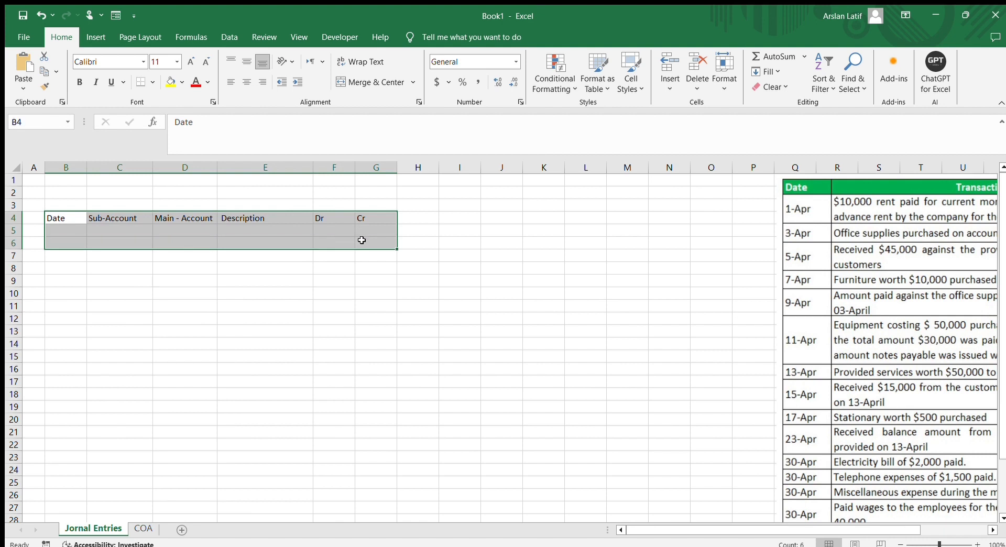
key(ctrl+t)
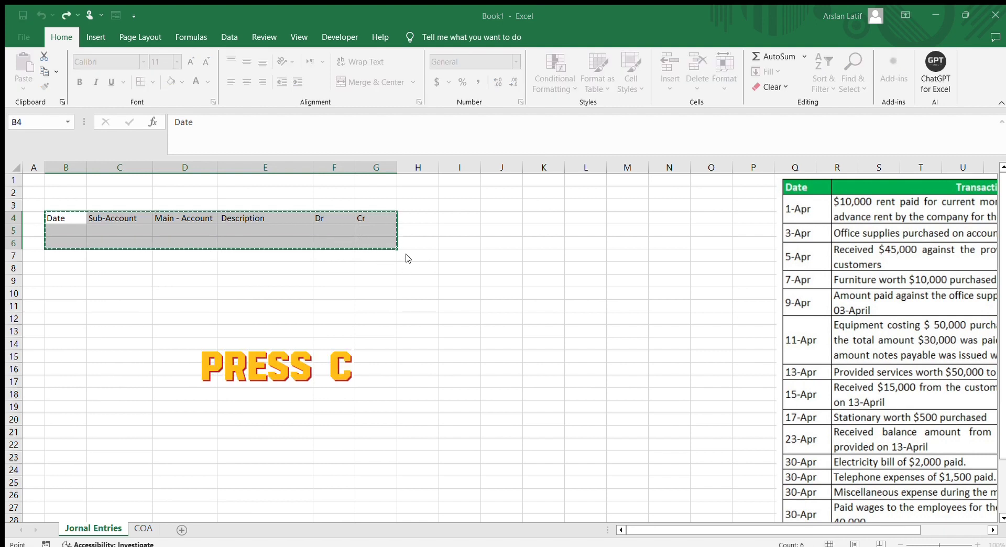
key(Return)
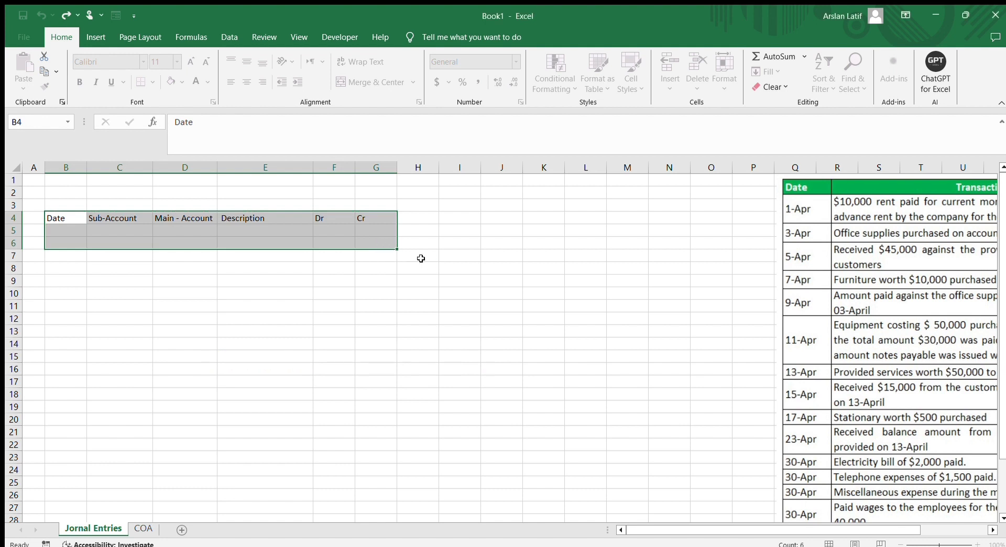
click(524, 56)
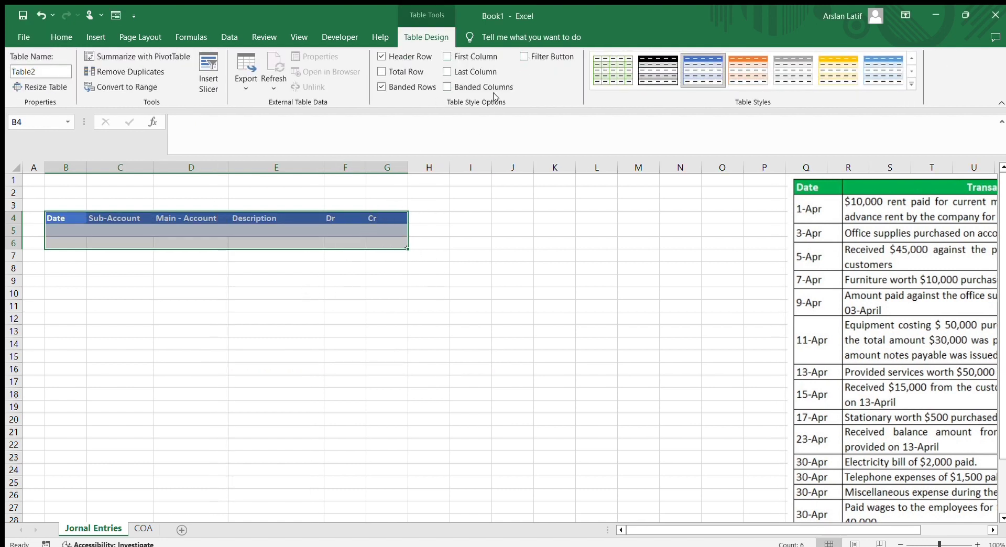
click(525, 57)
click(525, 57)
click(402, 311)
click(68, 241)
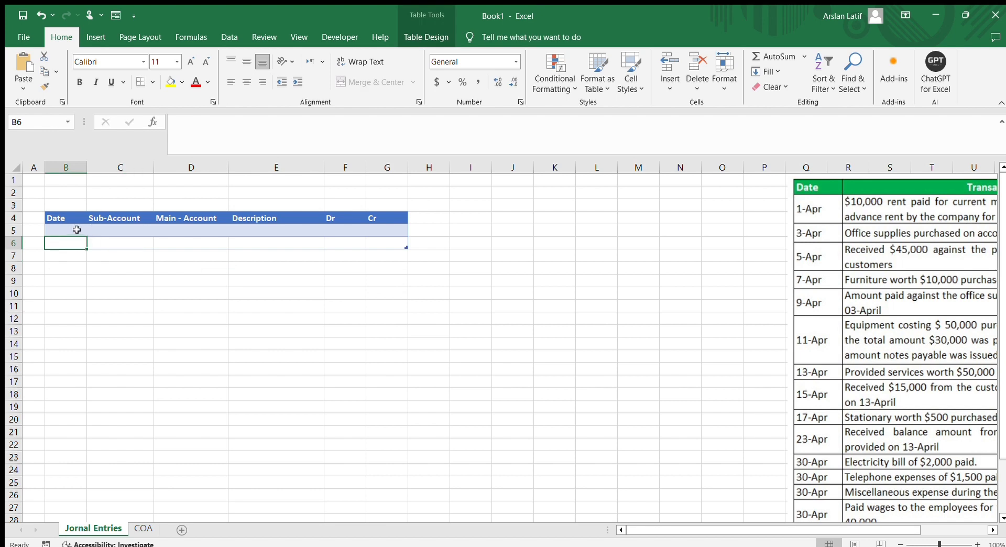
click(123, 228)
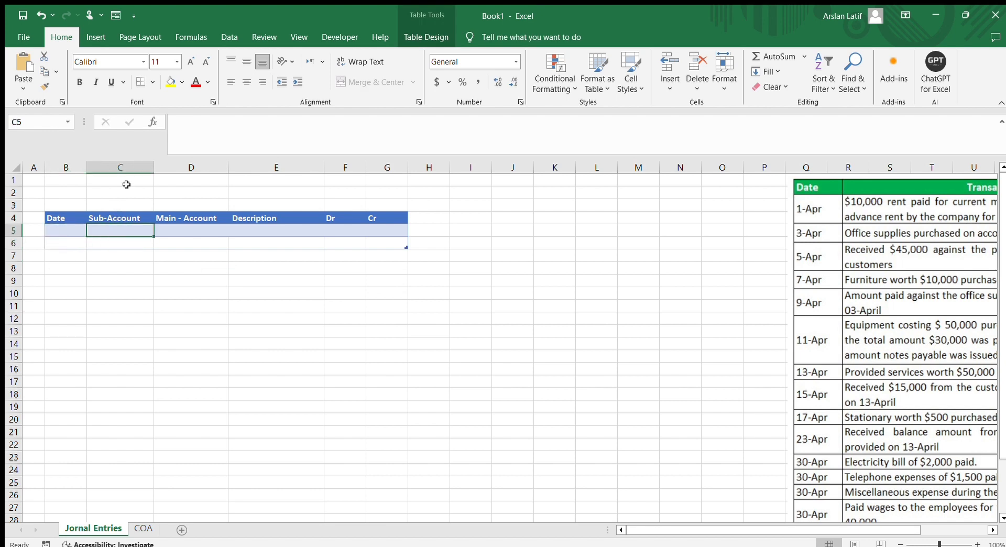
click(191, 232)
Merge the cells of B1:G3 across each row above the table, keeping the three rows separate.
drag(66, 182, 384, 208)
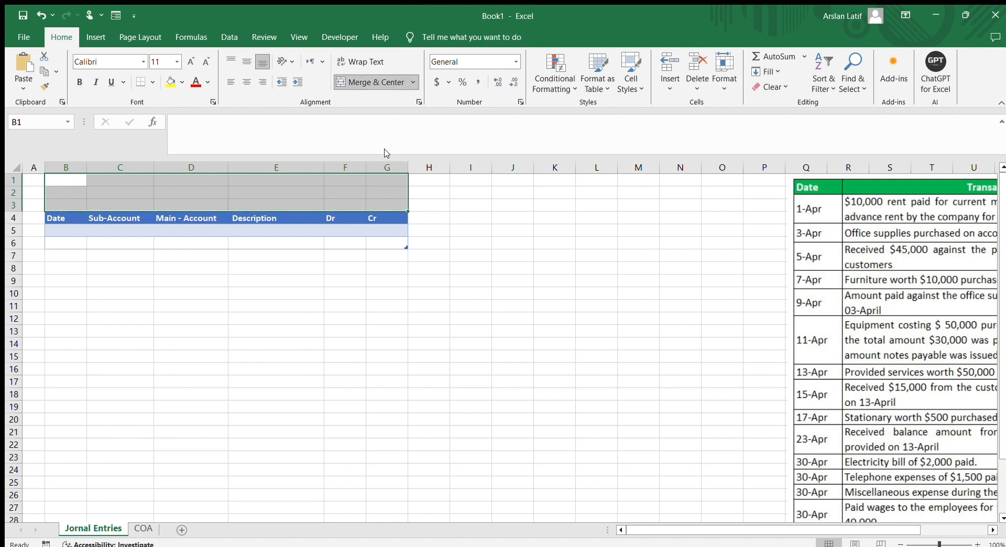
click(394, 116)
click(313, 272)
Enter "Accounting Hunter" as the title in the merged cell of row 1.
click(239, 190)
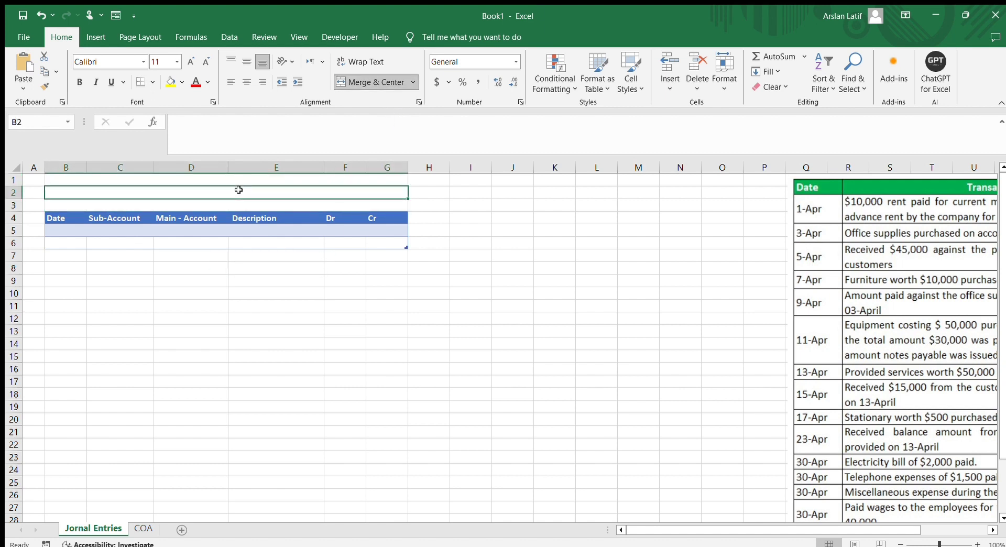
key(Up)
text(Acc)
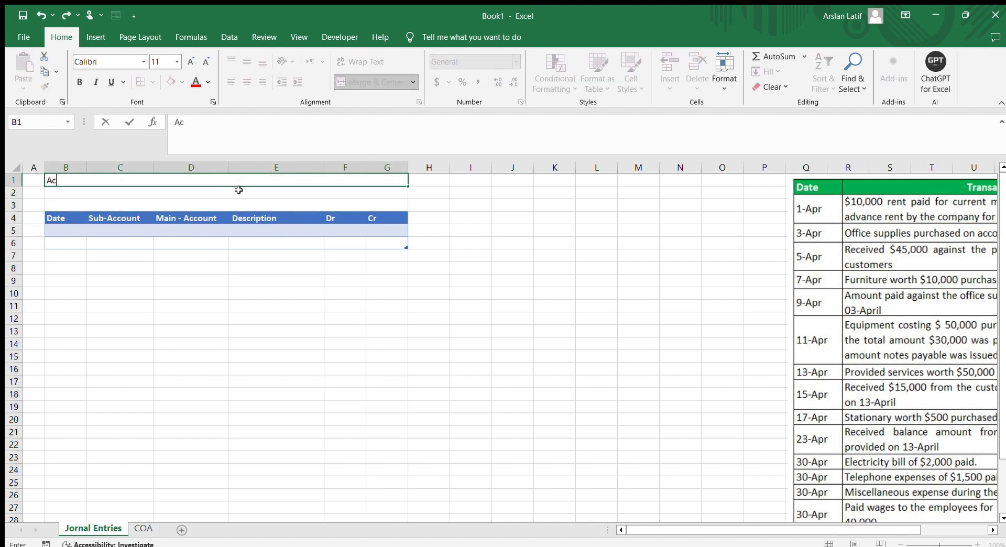
text(ounting Hunter)
key(Return)
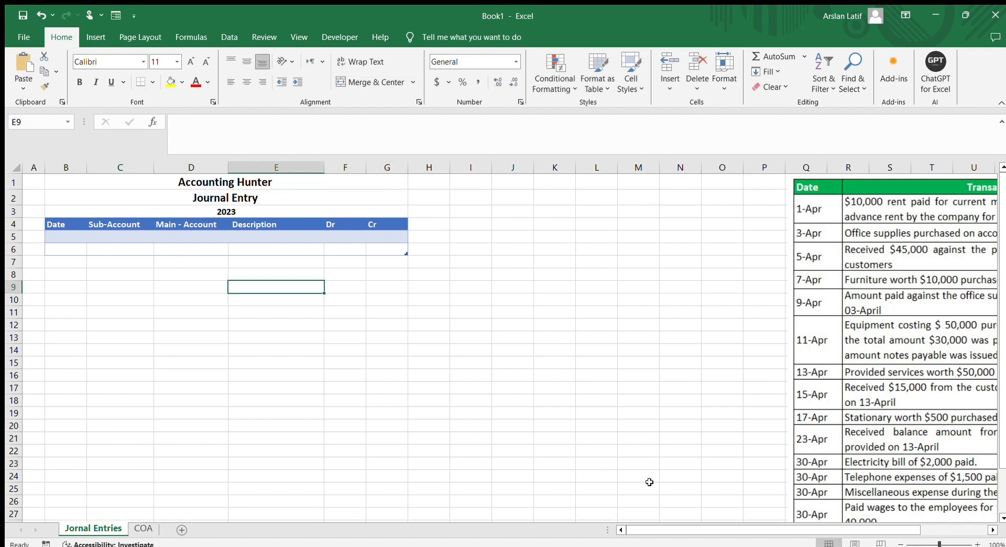
Start an account list beside the transactions picture with Cash in N3 and Rent in N4.
drag(655, 529, 727, 507)
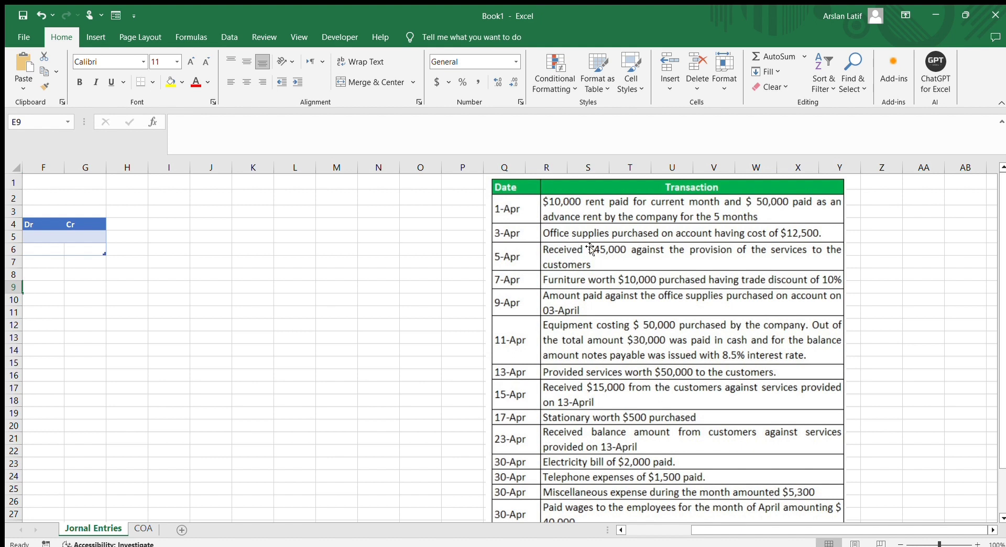
click(394, 214)
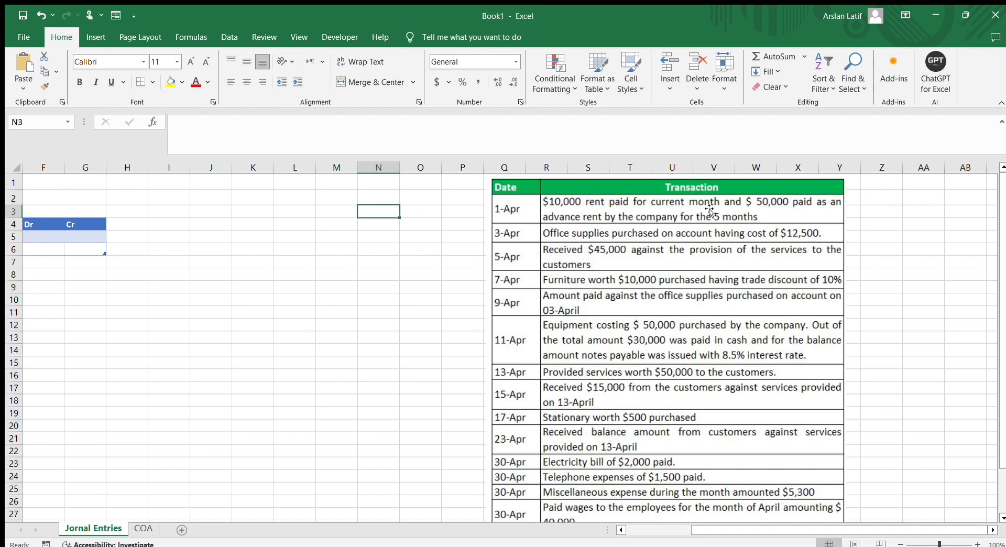
text(Cash)
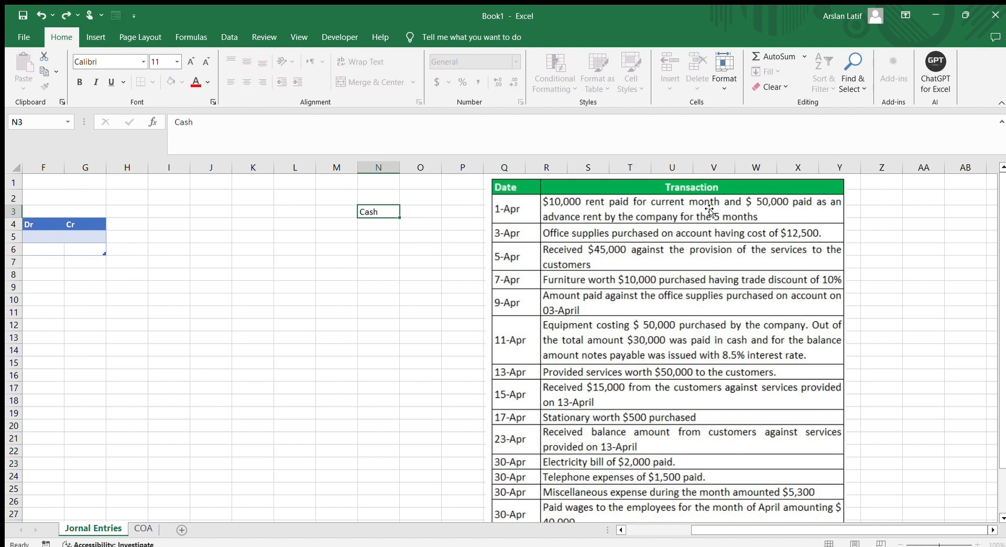
key(Return)
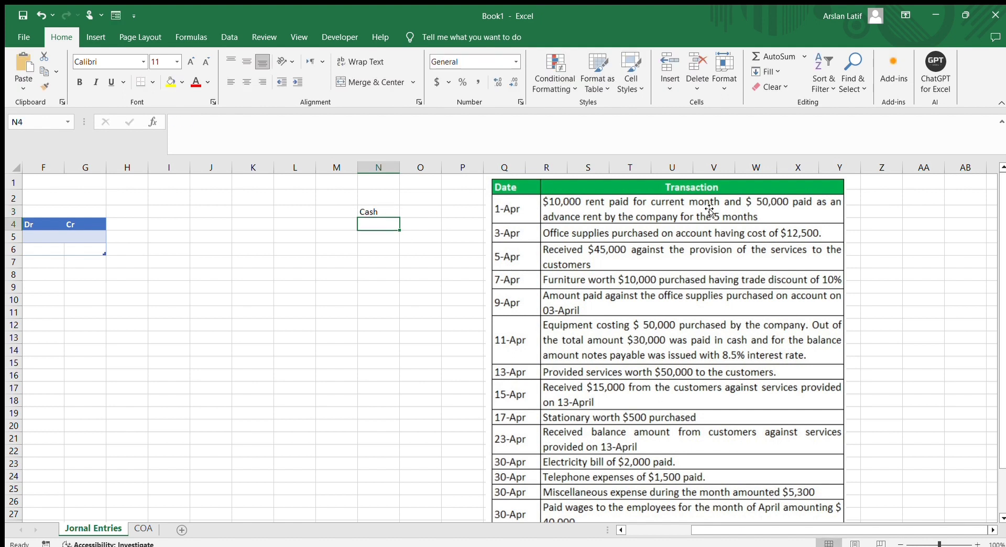
key(Up)
key(Down)
text(Ren)
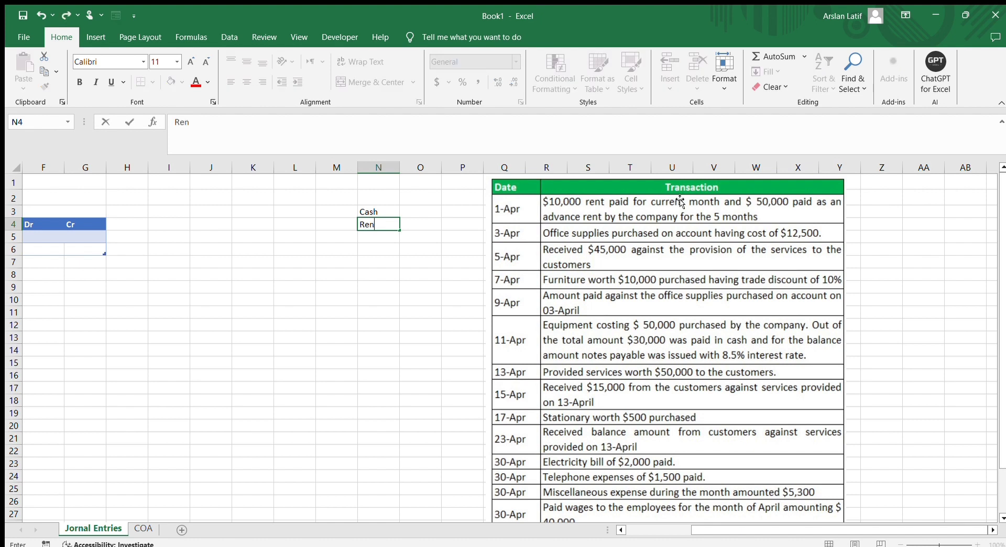
key(Return)
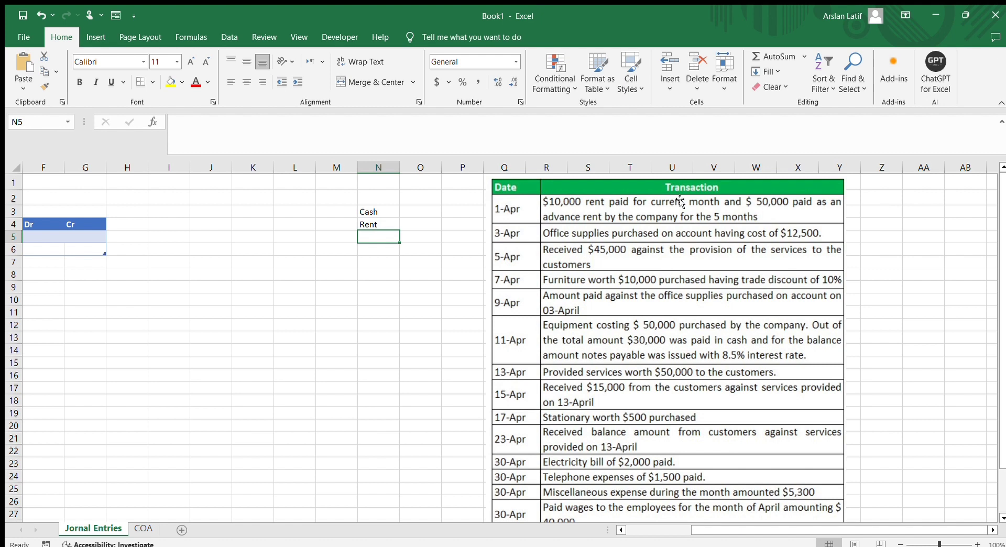
Add Office Supplies in N5 and Furniture in N6 to the account list.
text(O)
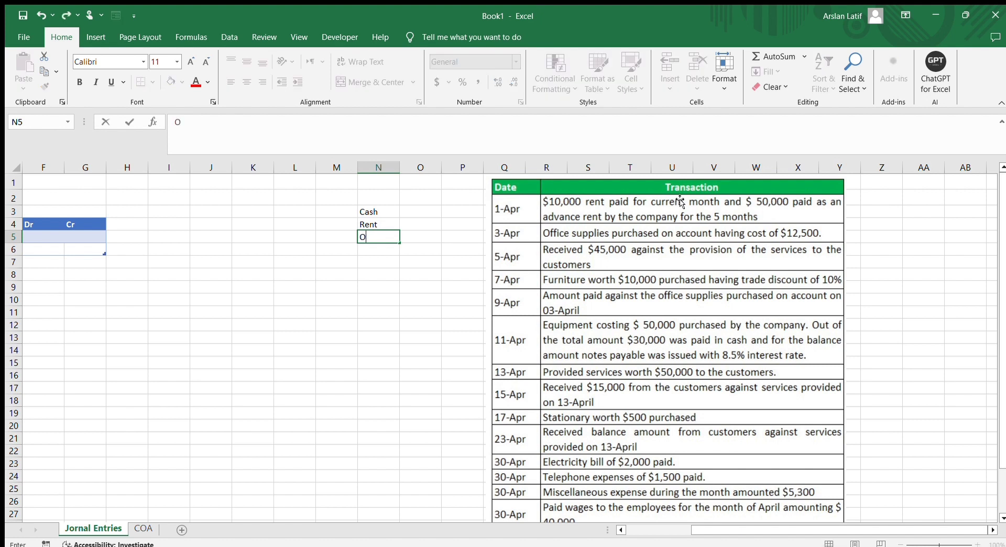
text(ffice Supplies)
key(Return)
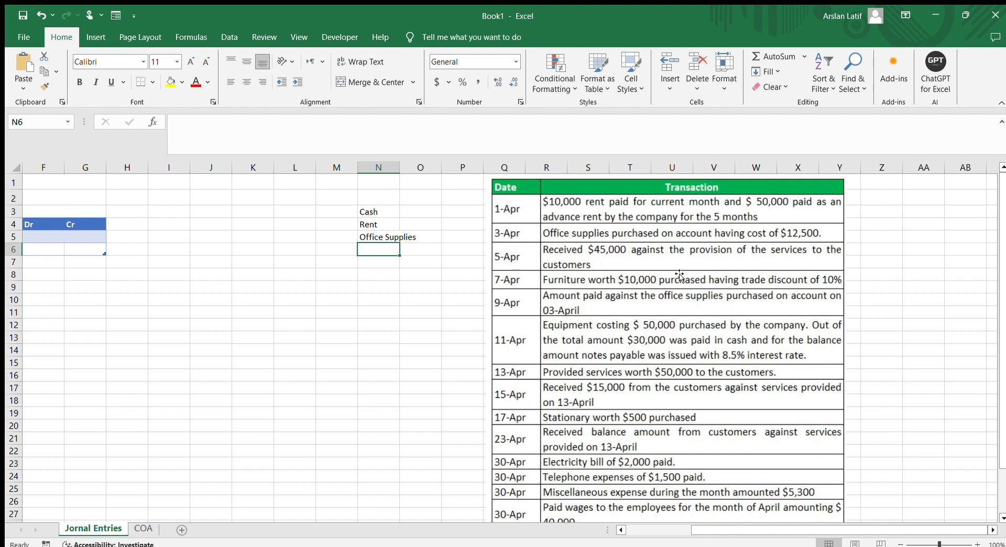
text(Furn)
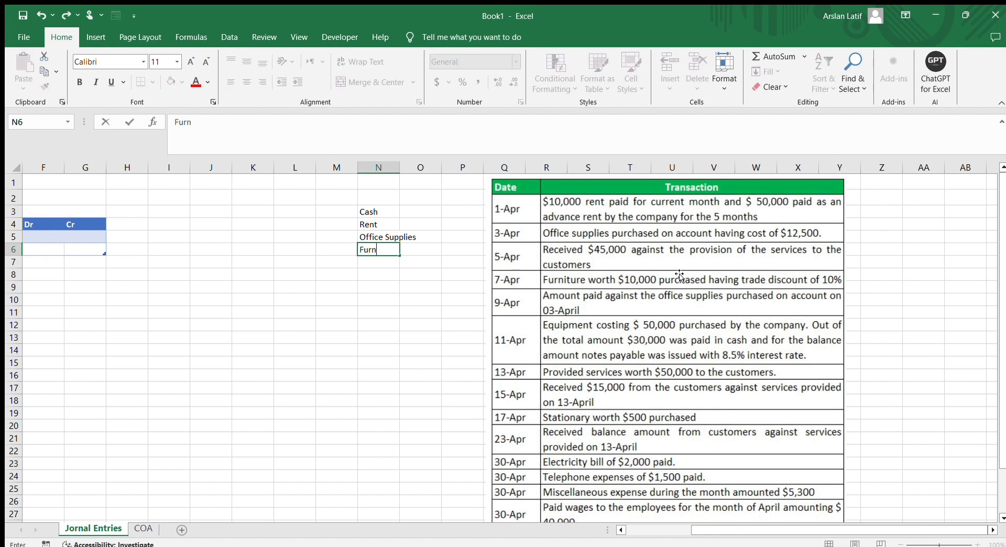
text(iture)
key(Return)
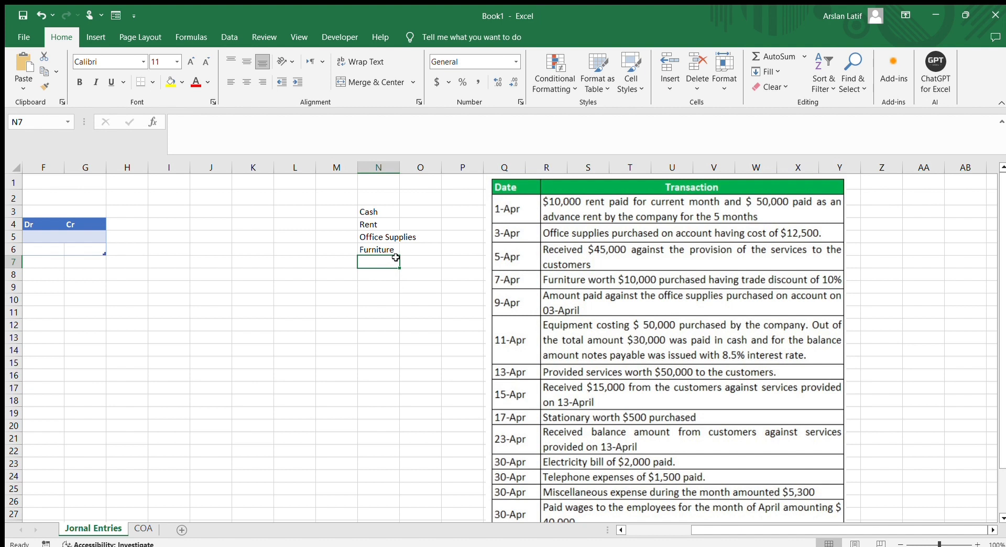
Add the account Machinary in N7, below Furniture.
text(E)
key(BackSpace)
text(Equi)
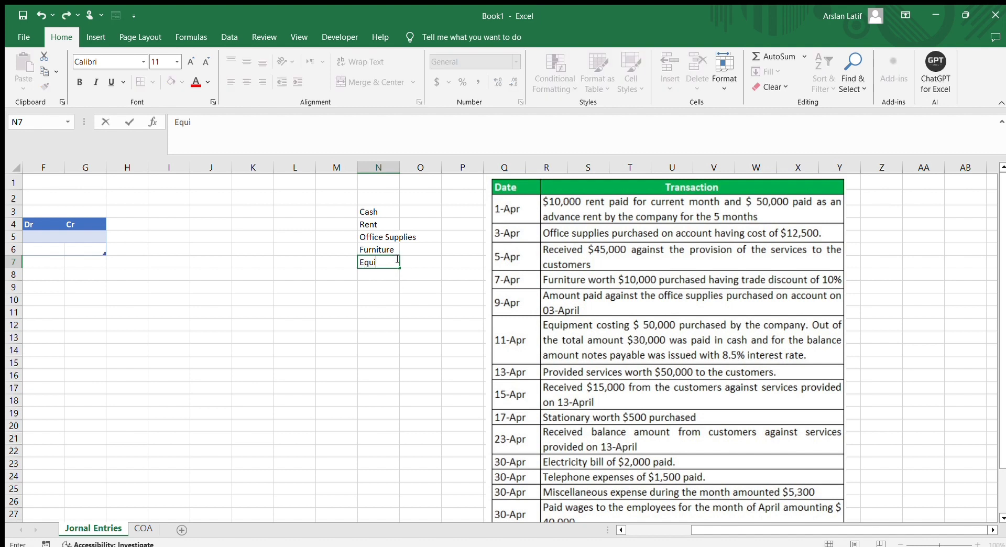
key(BackSpace)
key(BackSpace)
text(Machinary)
key(Return)
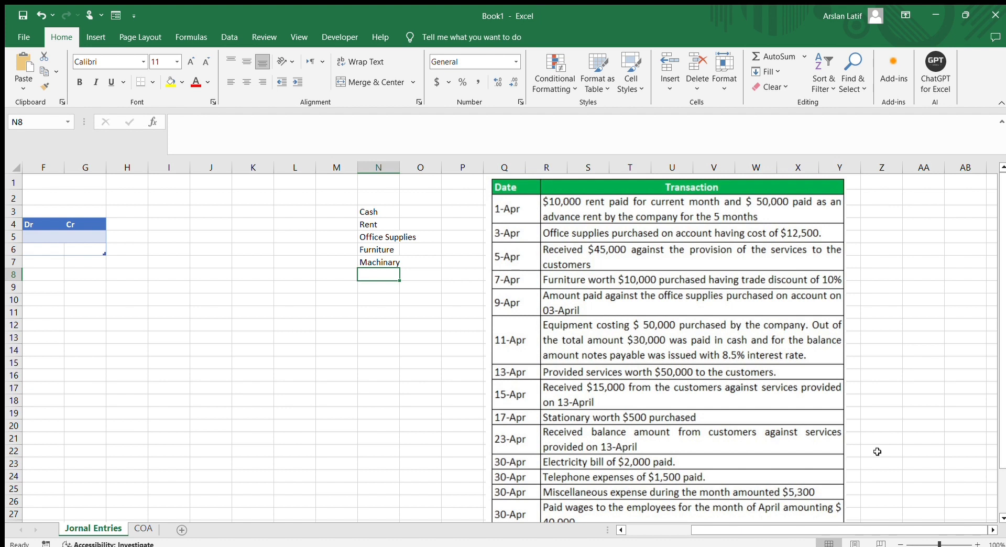
click(583, 348)
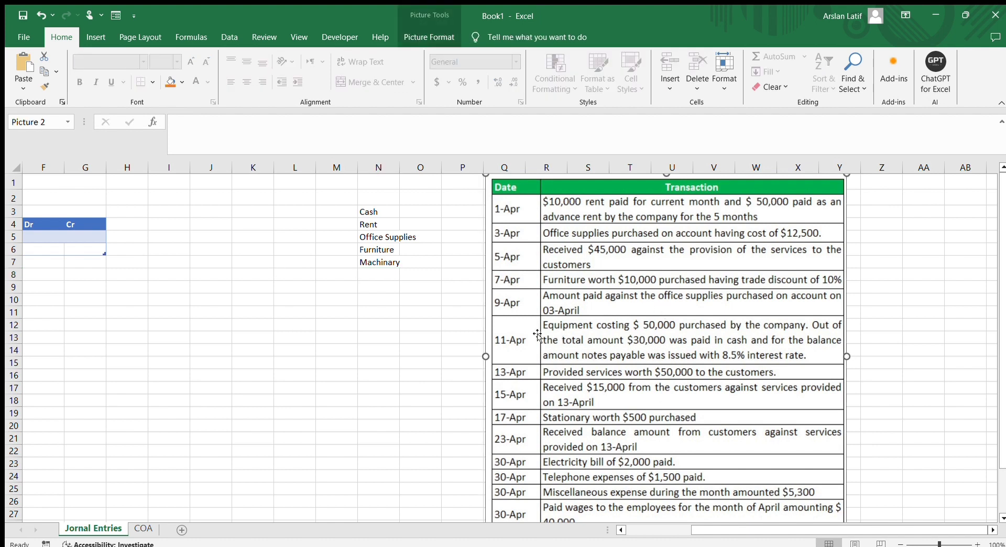
Add the account Services in N8, below Machinary in the account list.
click(439, 365)
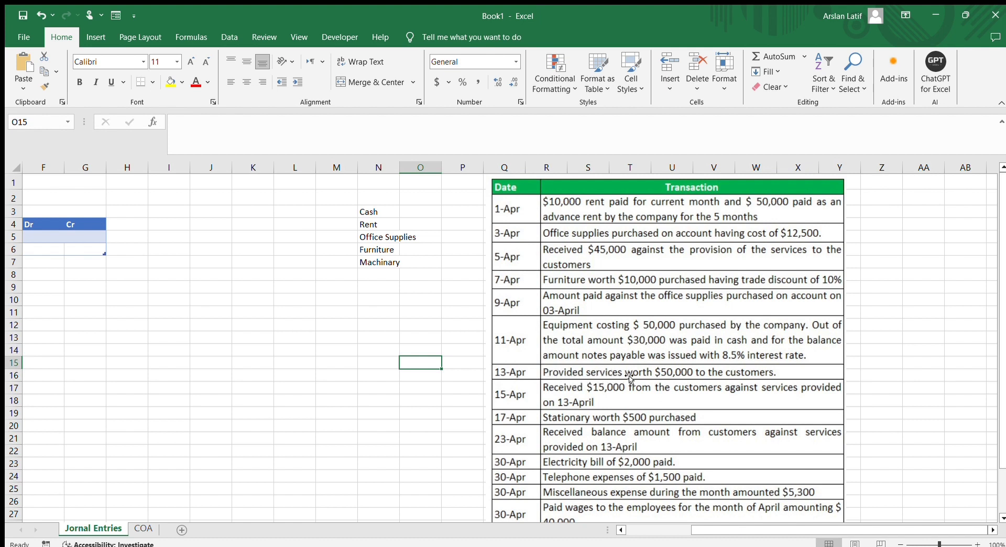
click(378, 275)
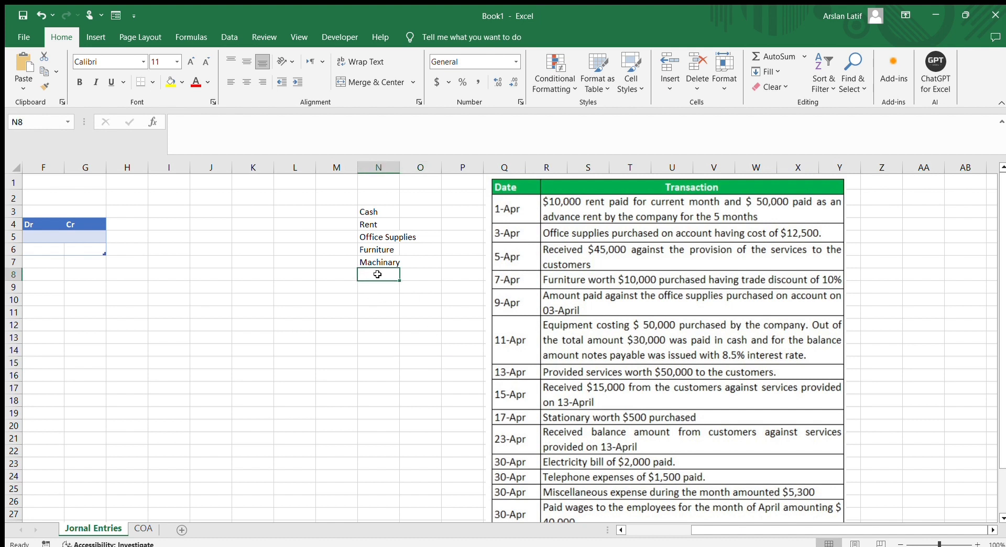
text(Dec)
key(BackSpace)
key(BackSpace)
key(BackSpace)
text(Ser)
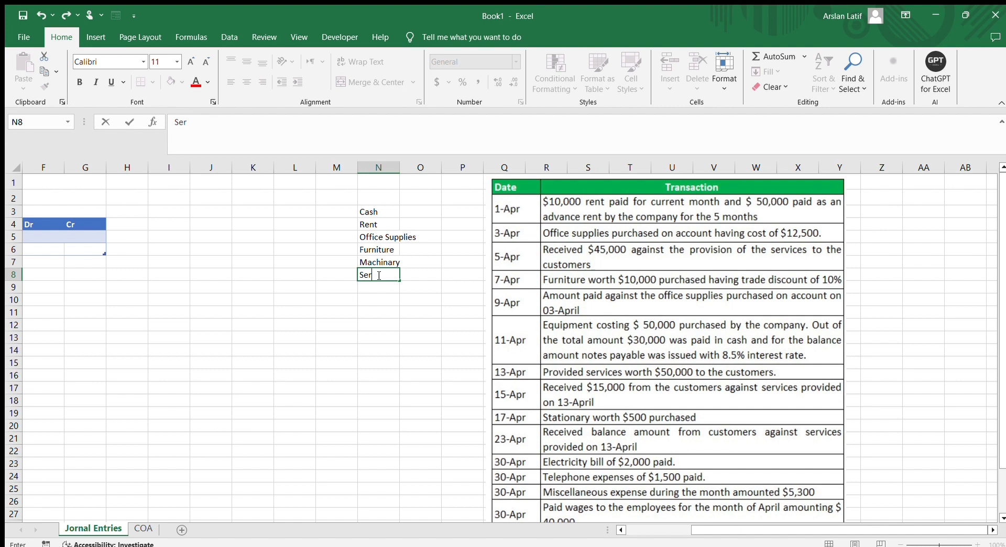
text(vices)
key(Return)
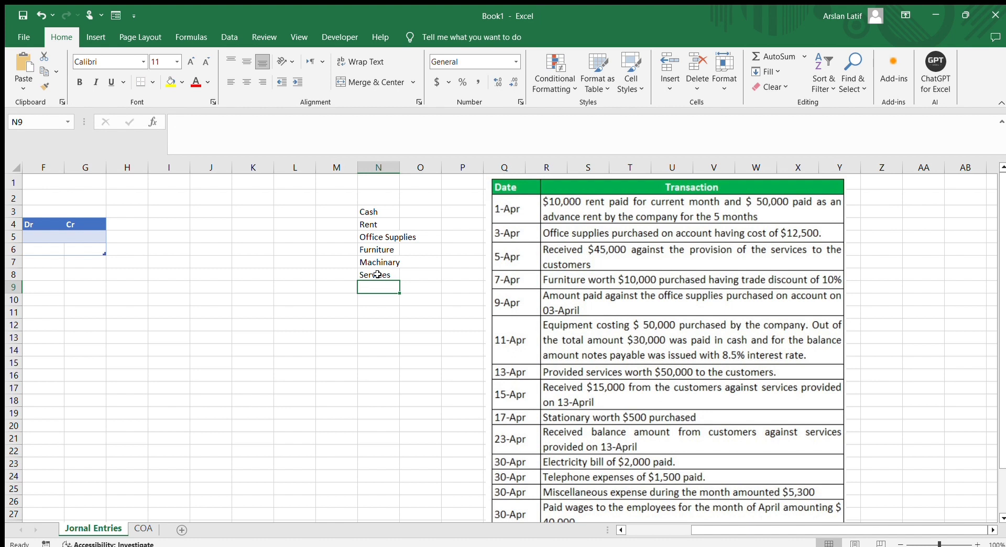
Add the account Stationary in N9 of the account list.
text(Sa)
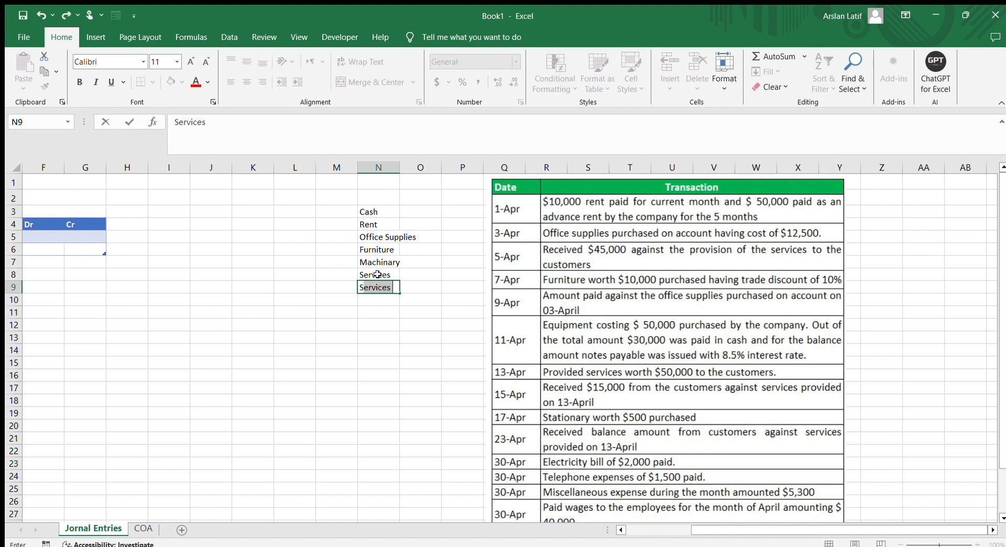
text(tation)
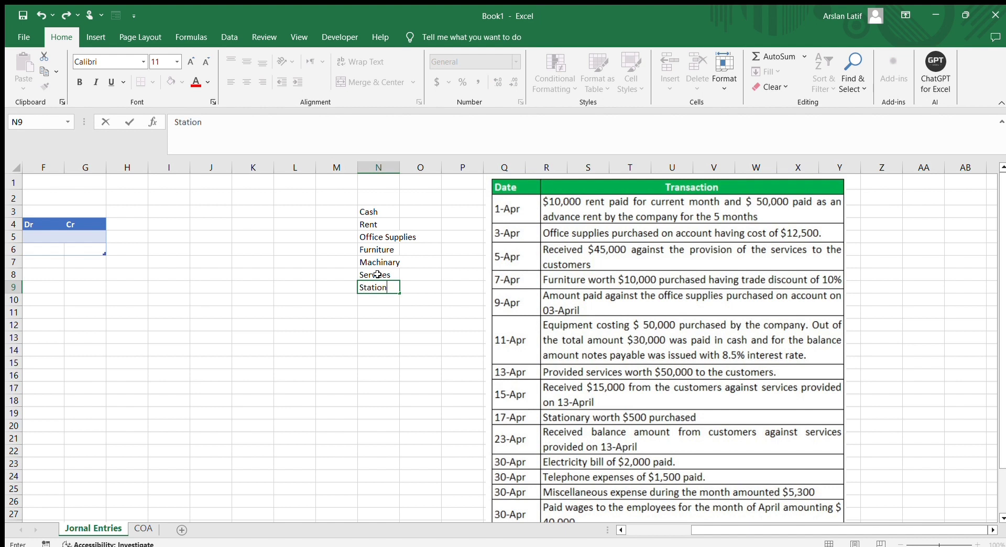
text(ary)
key(Return)
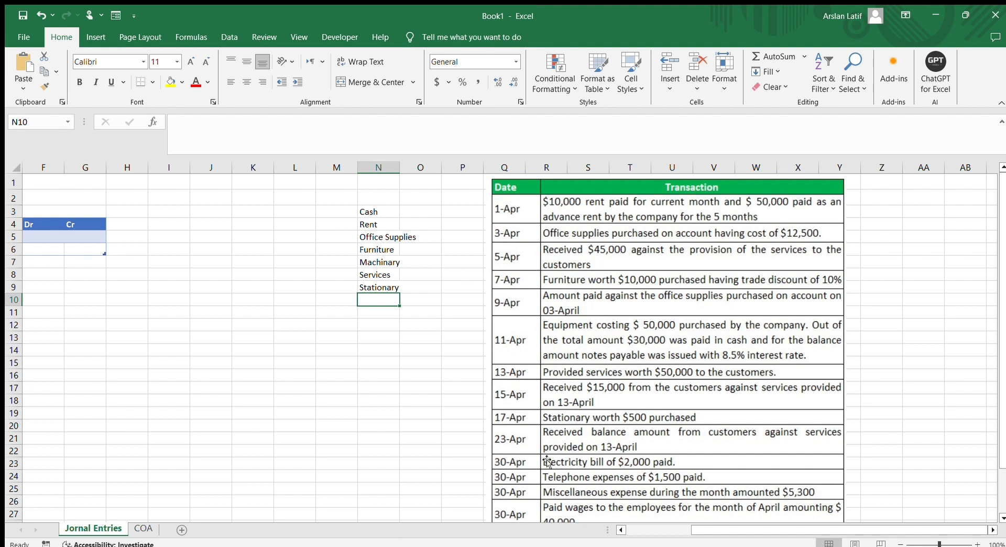
Add Electricity in N10 and Telephone in N11 to the account list.
scroll(534, 393, down, 2)
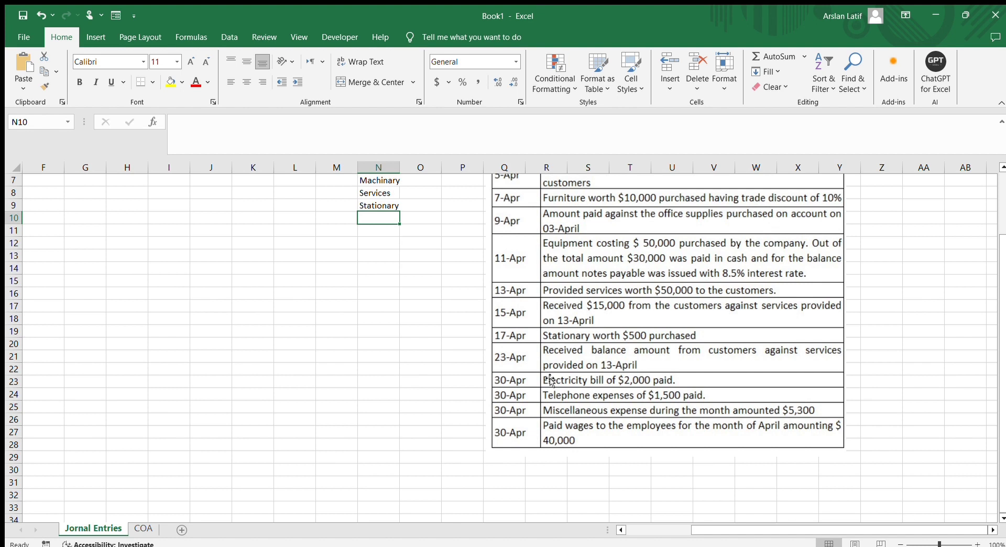
scroll(388, 325, up, 1)
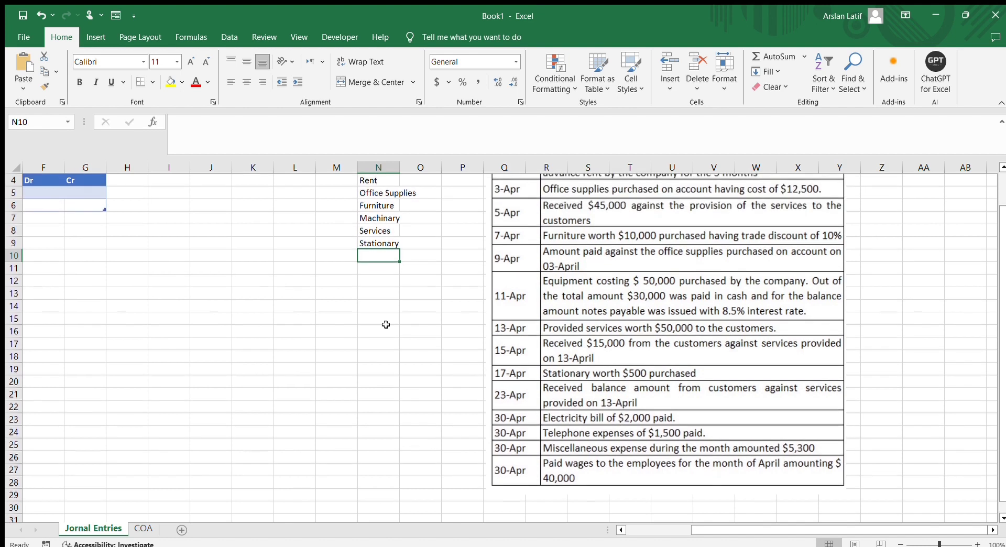
text(Elec)
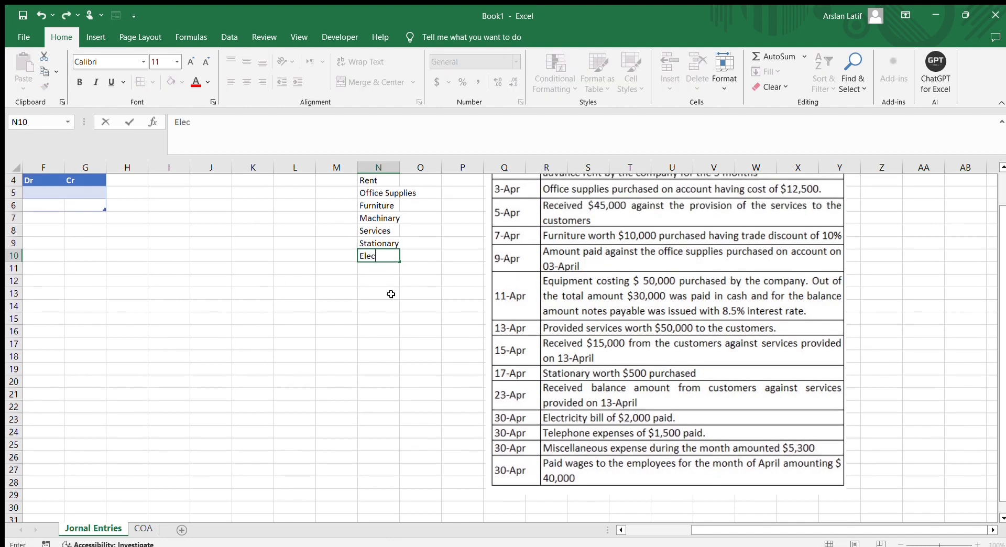
text(tricity)
key(Return)
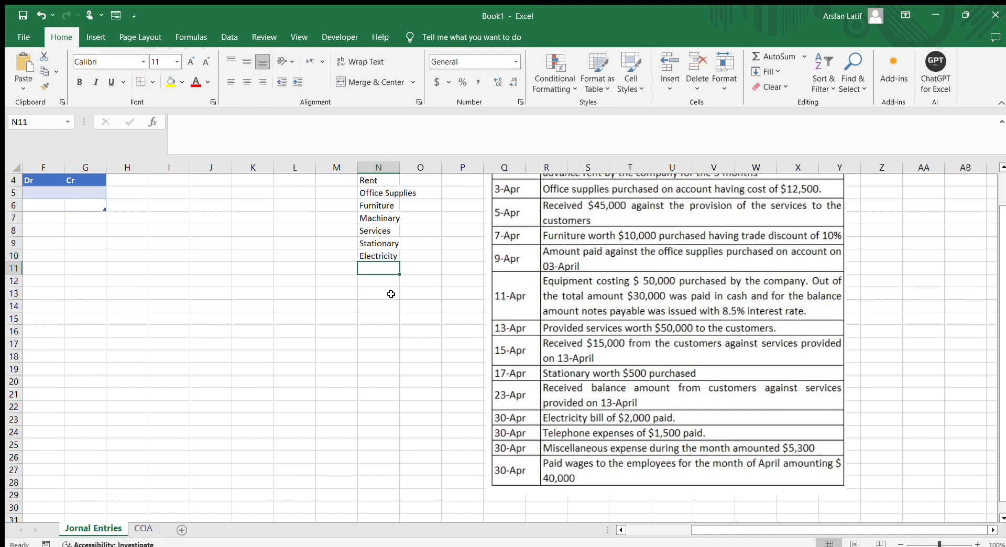
text(Teleph)
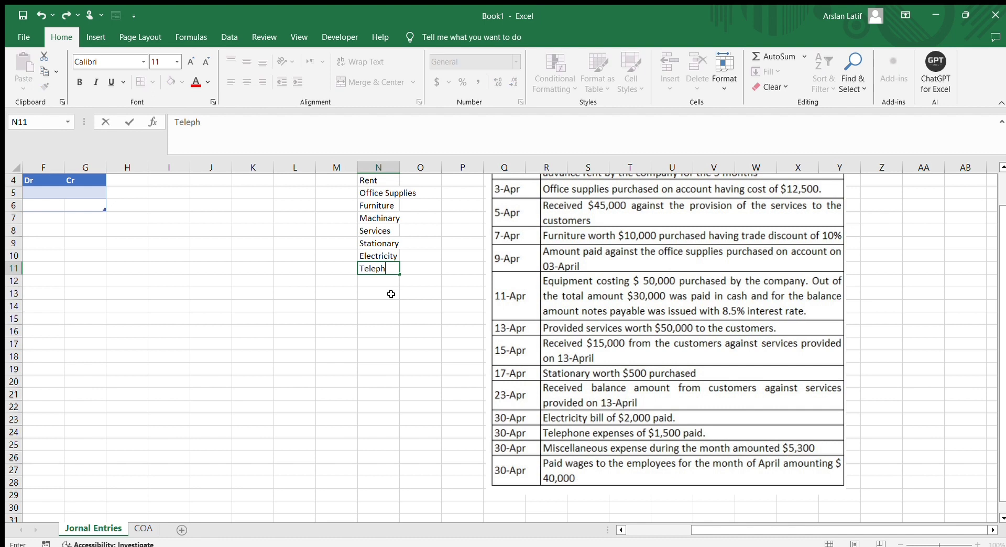
text(one)
key(Return)
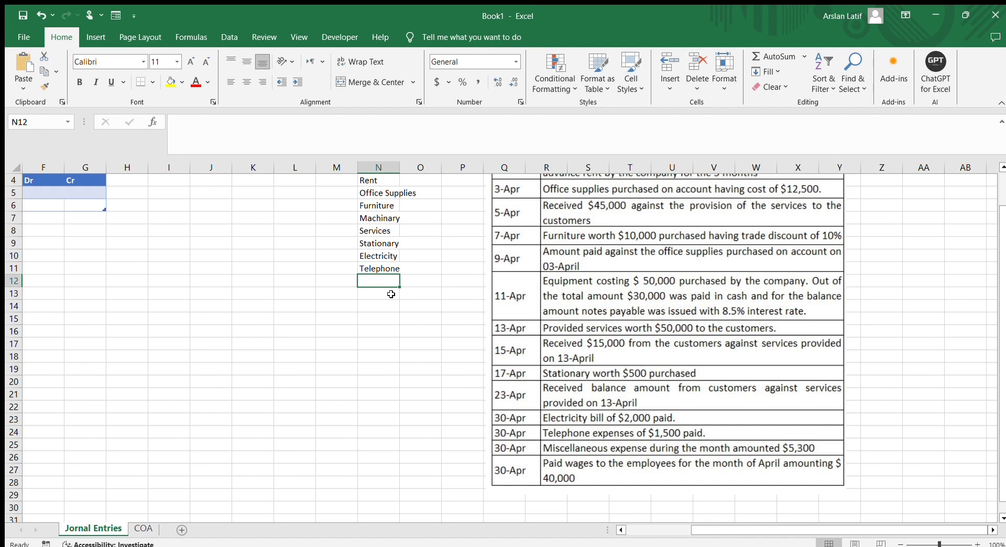
Copy the account list N3:N11 and open the COA sheet at its Sub account heading.
scroll(392, 295, up, 2)
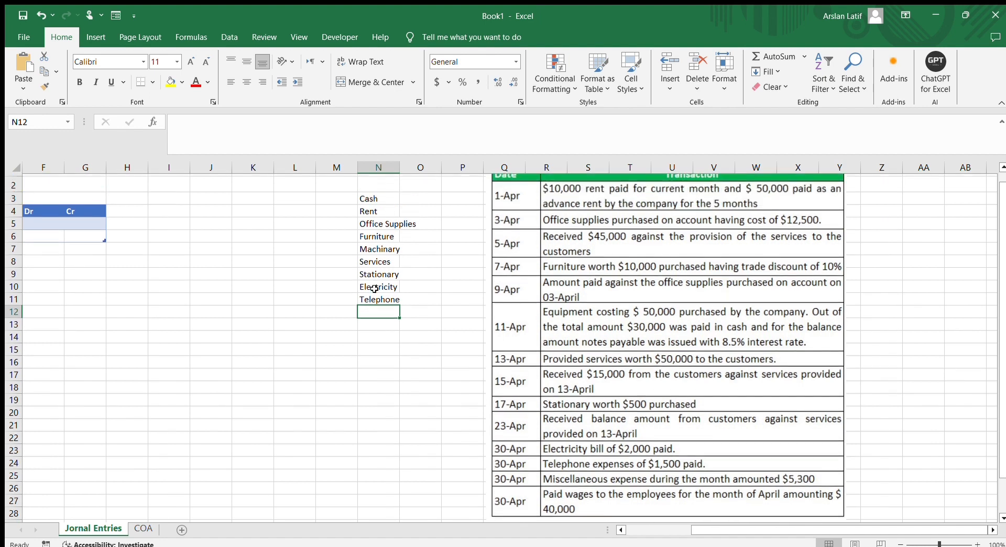
drag(368, 214, 376, 314)
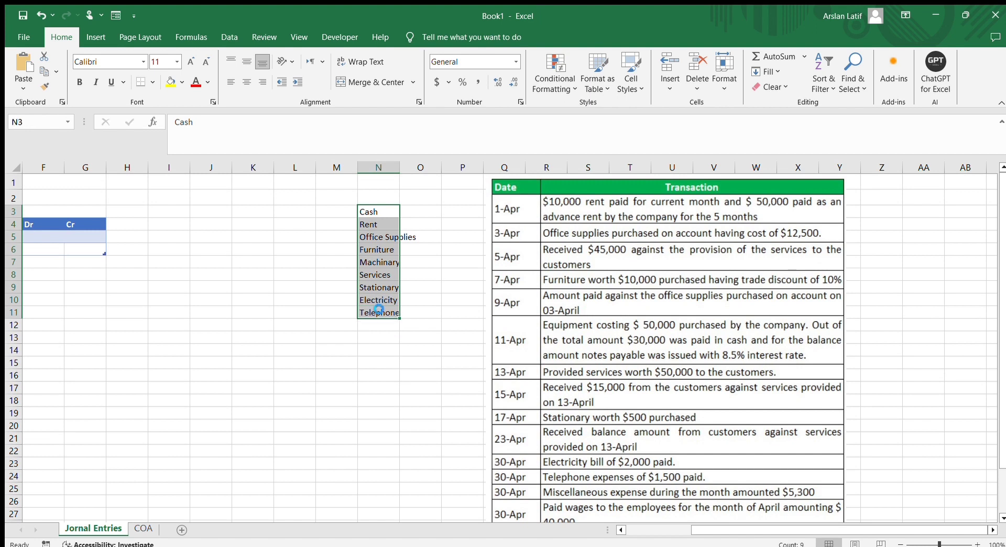
key(ctrl+c)
click(375, 376)
click(140, 530)
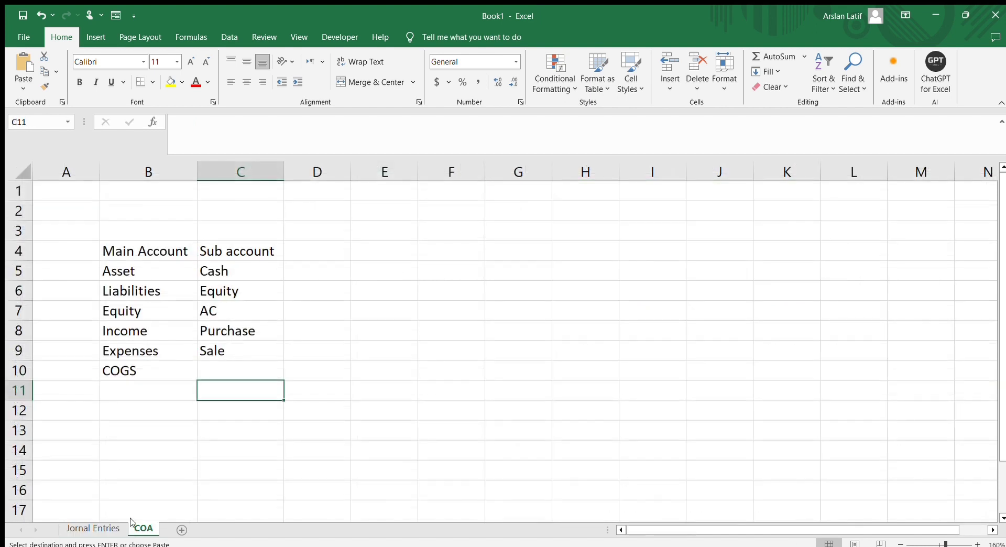
click(307, 418)
click(229, 253)
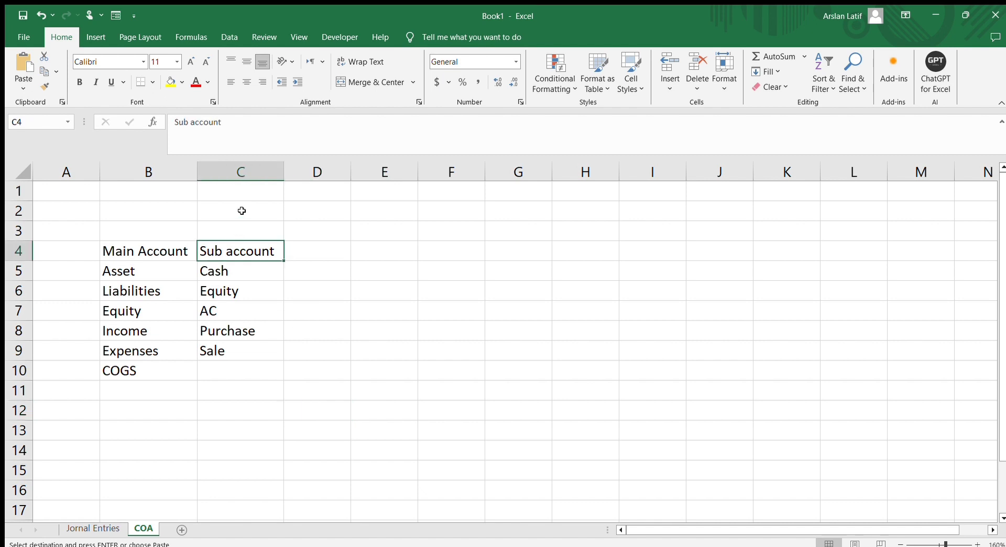
Make the Main Account and Sub account headings in B4:C4 bold.
click(162, 252)
shift+click(210, 250)
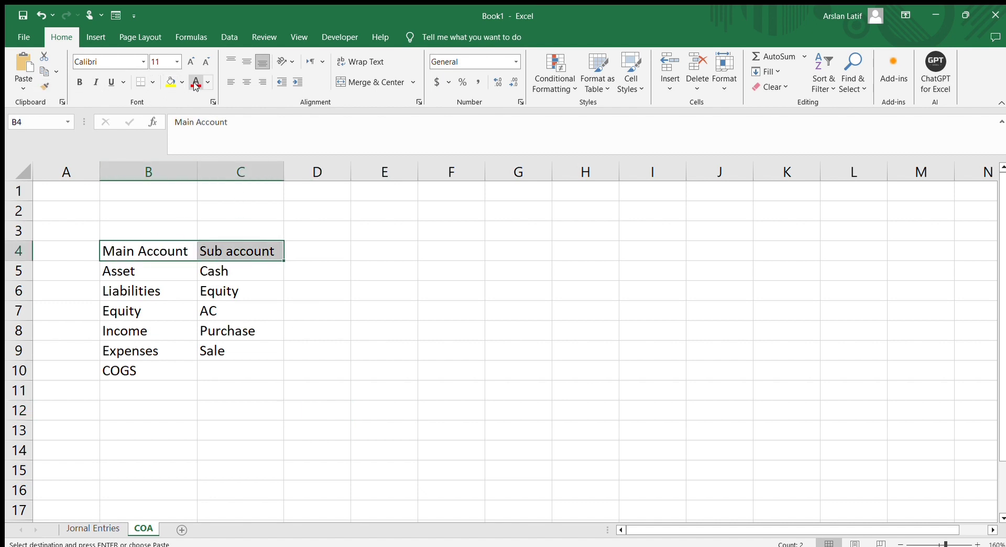
key(ctrl+b)
click(325, 367)
Copy the account list N3:N11 from the Jornal Entries sheet over the sub accounts starting at C5 on the COA sheet.
click(249, 271)
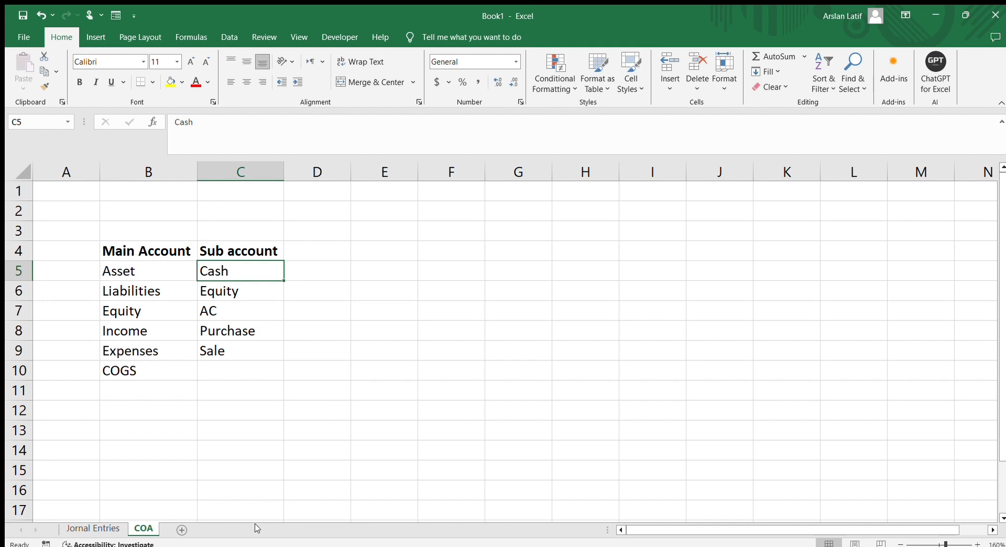
click(113, 528)
drag(380, 212, 380, 313)
key(ctrl+c)
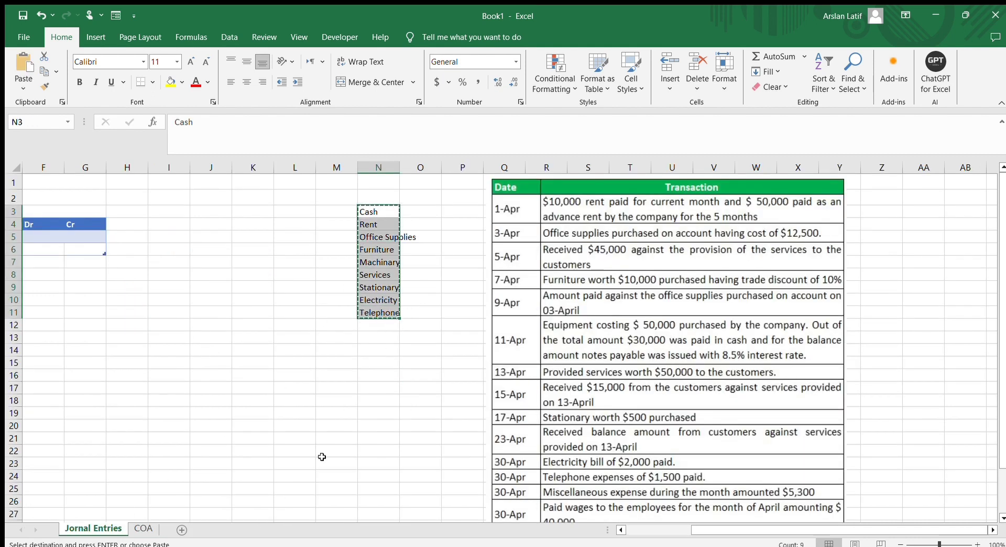
click(144, 528)
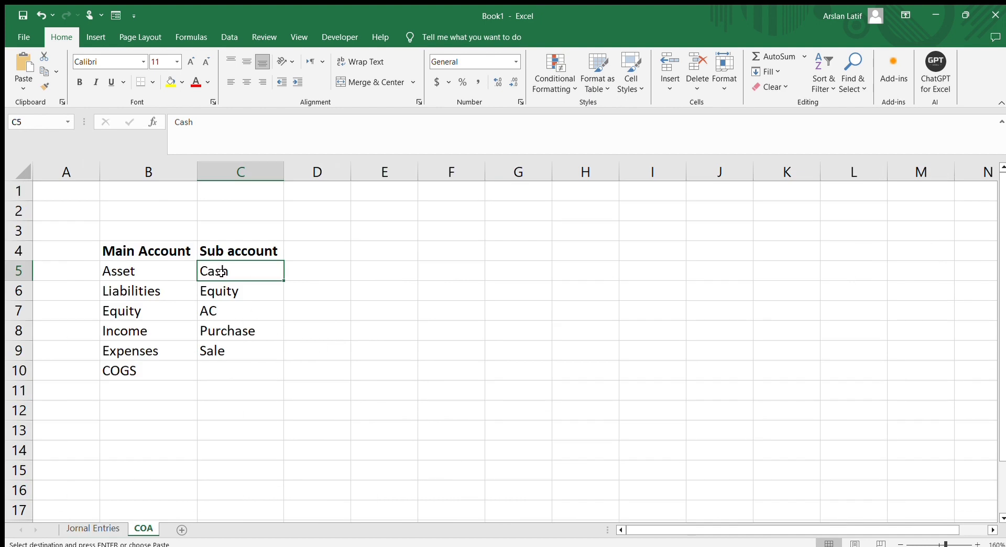
key(ctrl+v)
click(402, 360)
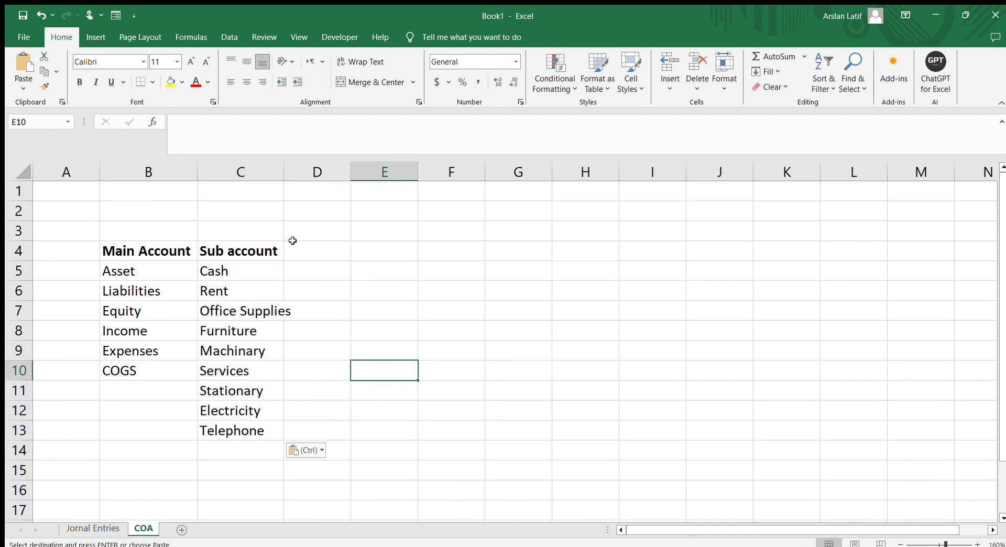
Classify Cash as an asset by copying Asset from B5 into D5.
click(310, 265)
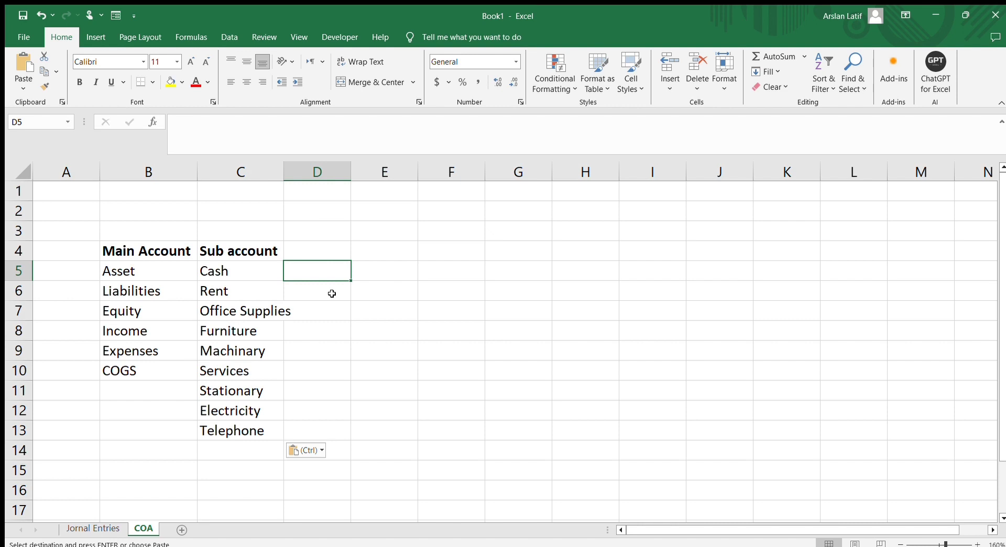
click(118, 266)
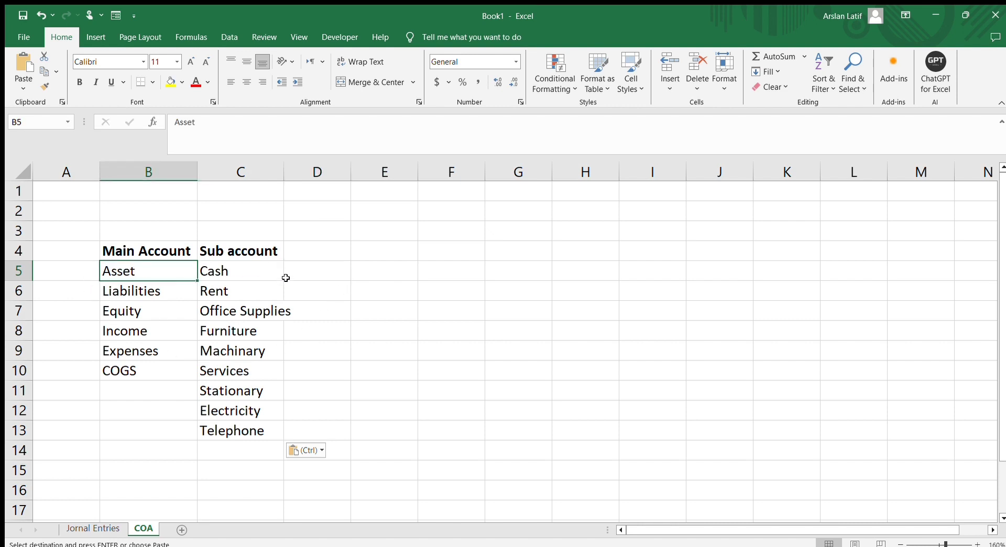
key(ctrl+c)
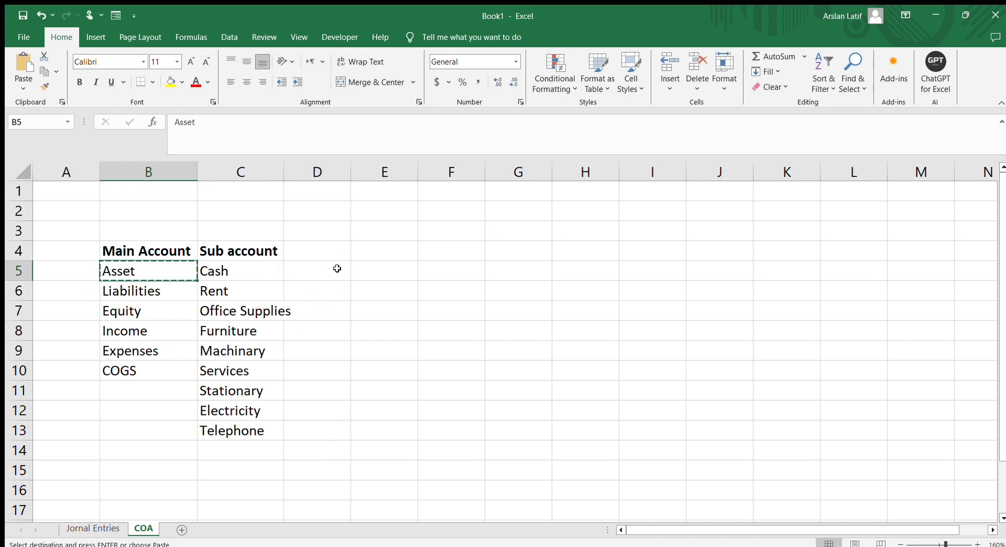
click(315, 269)
key(ctrl+v)
Classify Rent as an expense by copying Expenses from B9 into D6.
click(221, 295)
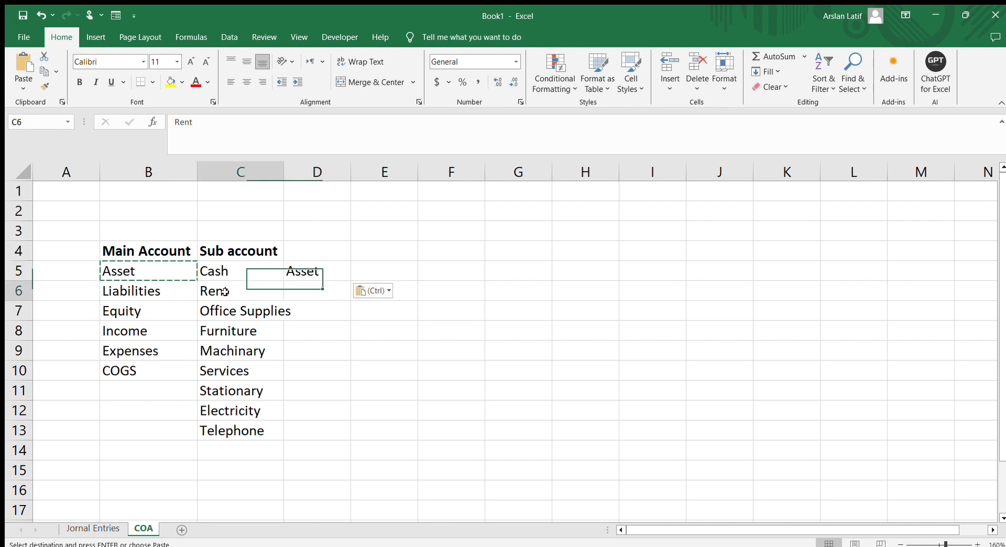
click(141, 352)
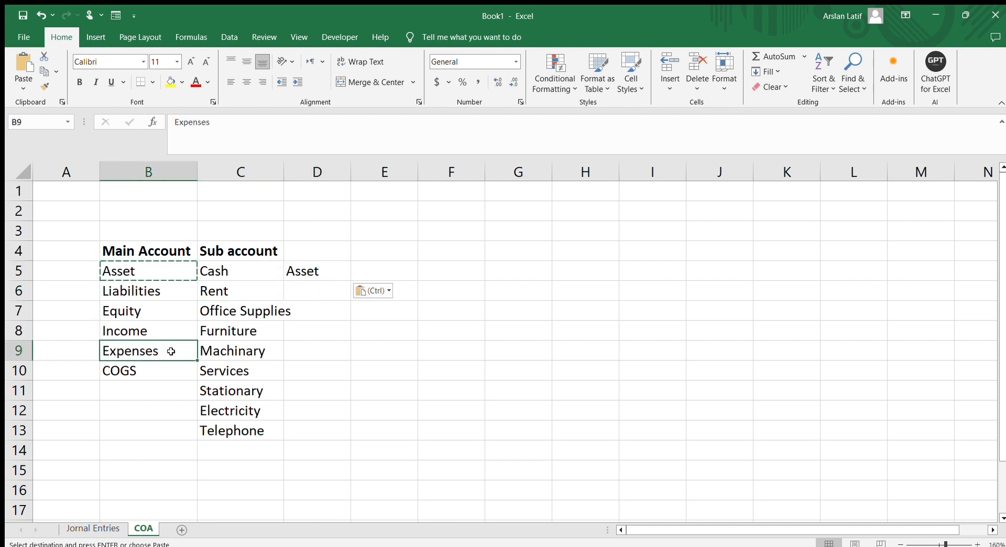
key(ctrl+v)
key(ctrl+z)
key(ctrl+c)
click(314, 293)
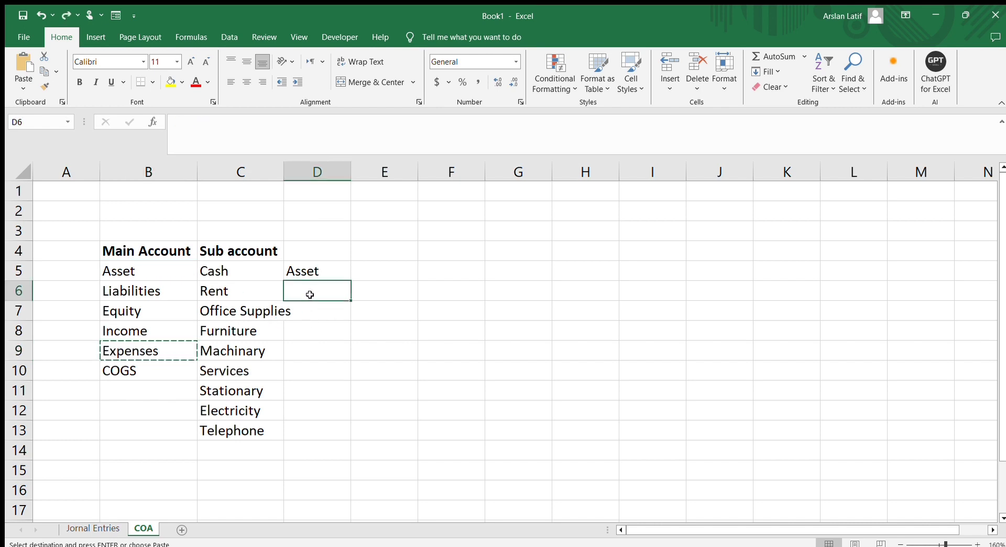
key(ctrl+v)
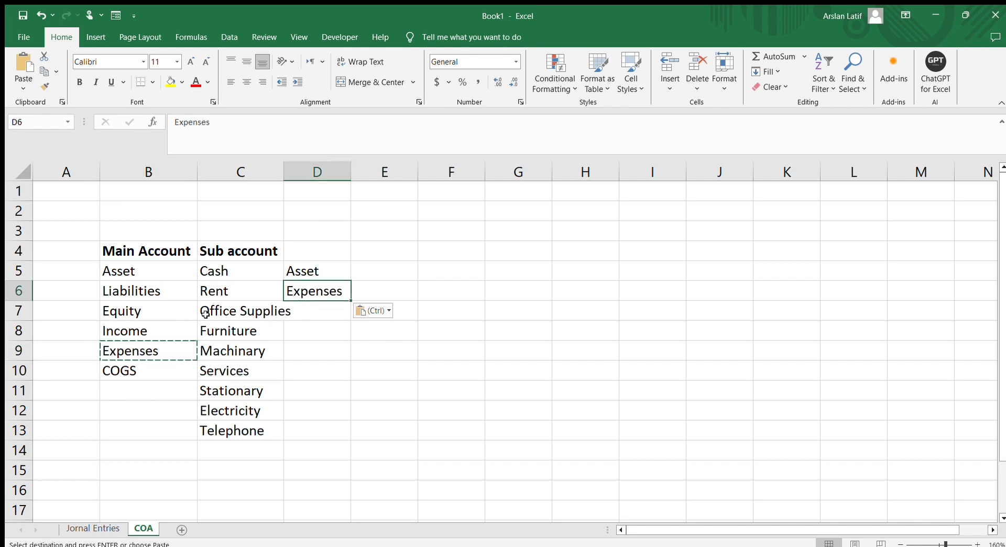
Copy the Main Account heading from B4 into D4 above the new classification column.
click(310, 253)
click(138, 249)
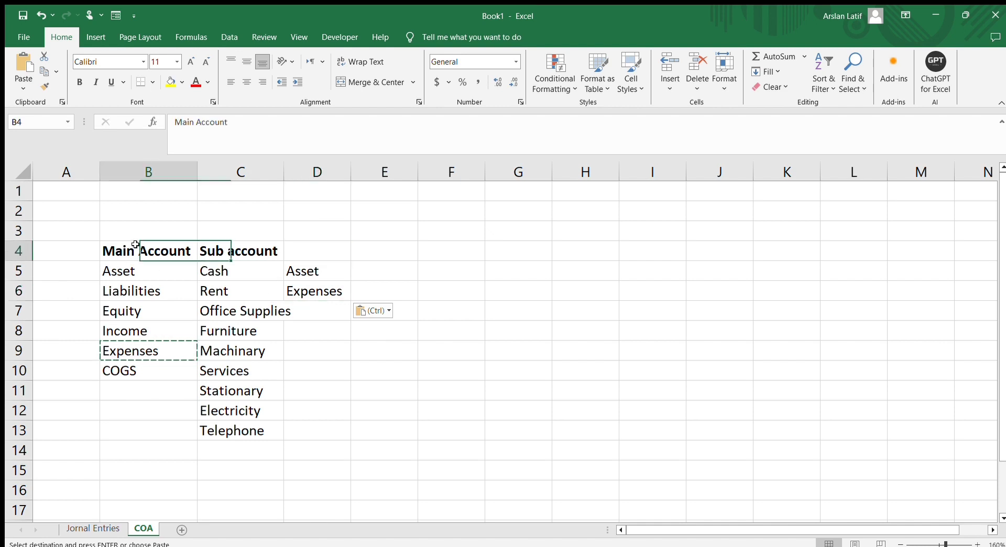
key(ctrl+c)
click(310, 250)
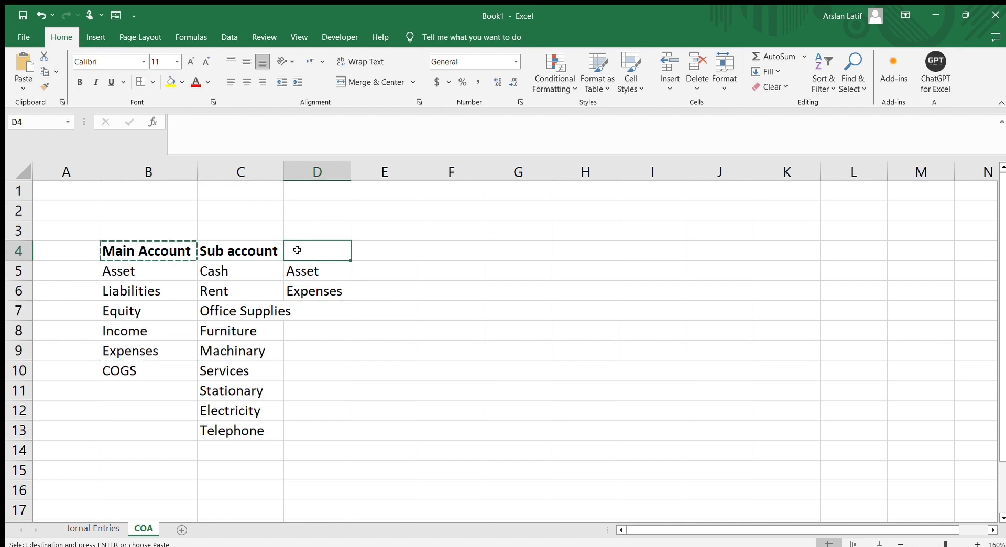
key(ctrl+v)
Classify Office Supplies as an expense by copying Expenses from B9 into D7.
click(303, 316)
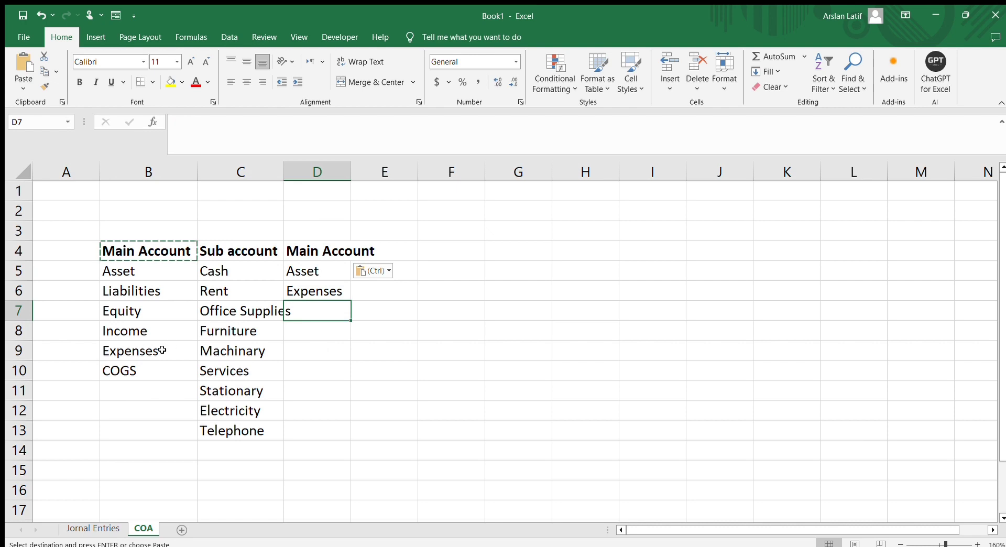
click(245, 312)
click(133, 352)
key(ctrl+c)
click(320, 313)
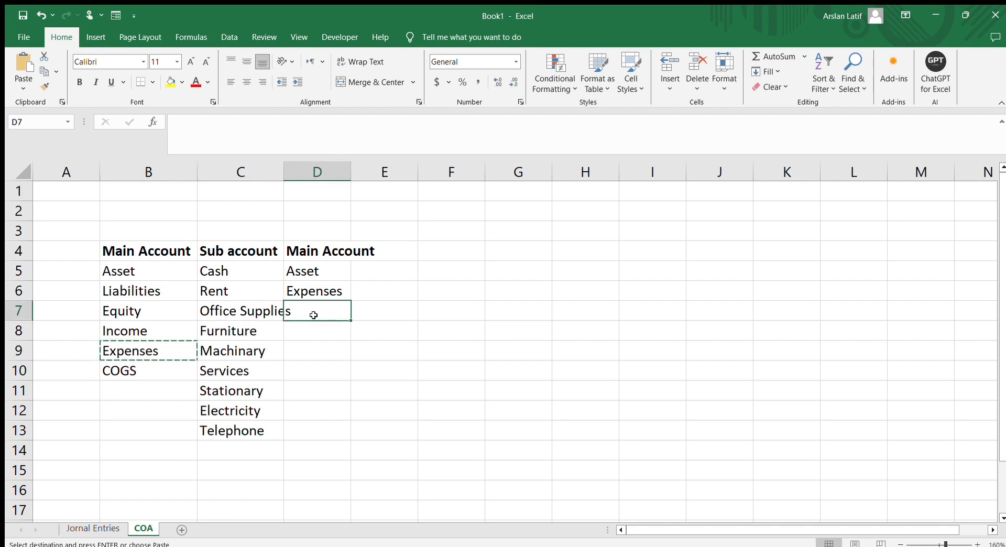
key(ctrl+v)
Classify Furniture and Machinary as assets by copying Asset from B5 into D8 and D9.
click(231, 330)
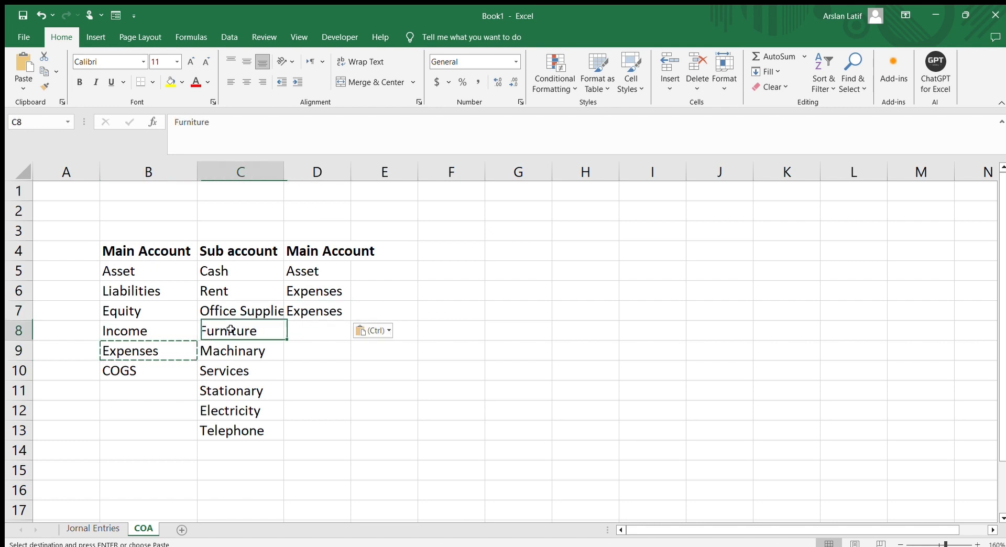
click(138, 278)
key(ctrl+c)
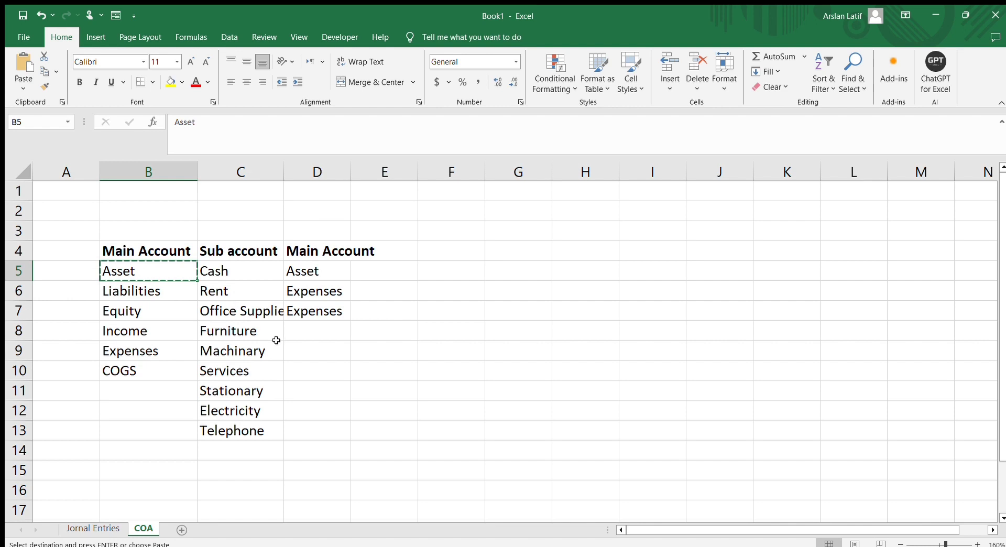
click(299, 331)
key(ctrl+v)
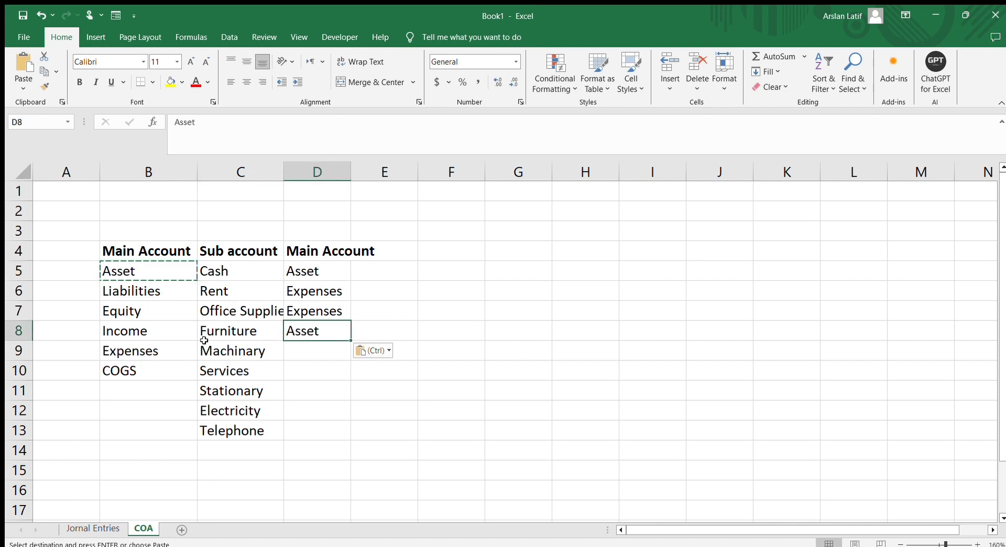
click(231, 354)
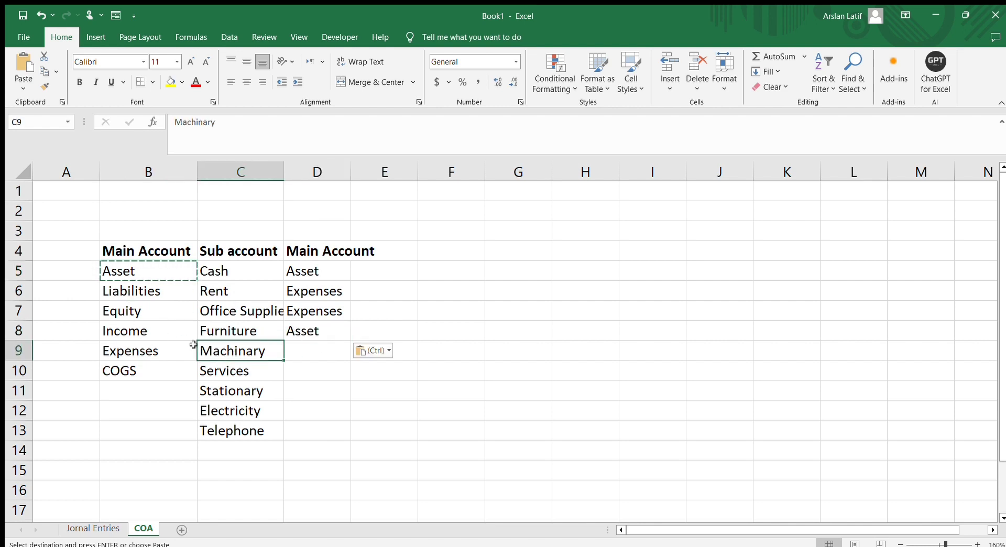
click(305, 352)
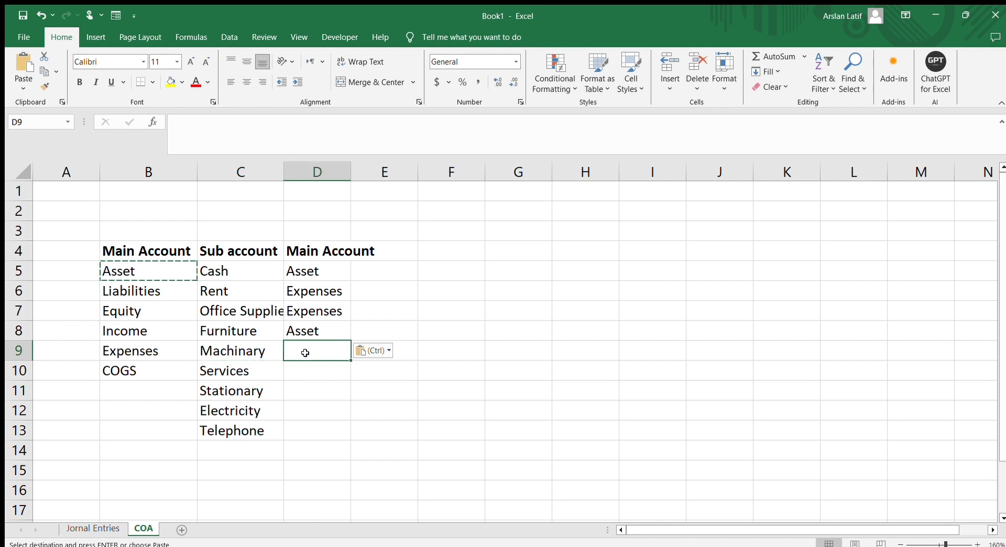
key(ctrl+v)
Classify Services as income by copying Income from B8 into D10.
click(262, 381)
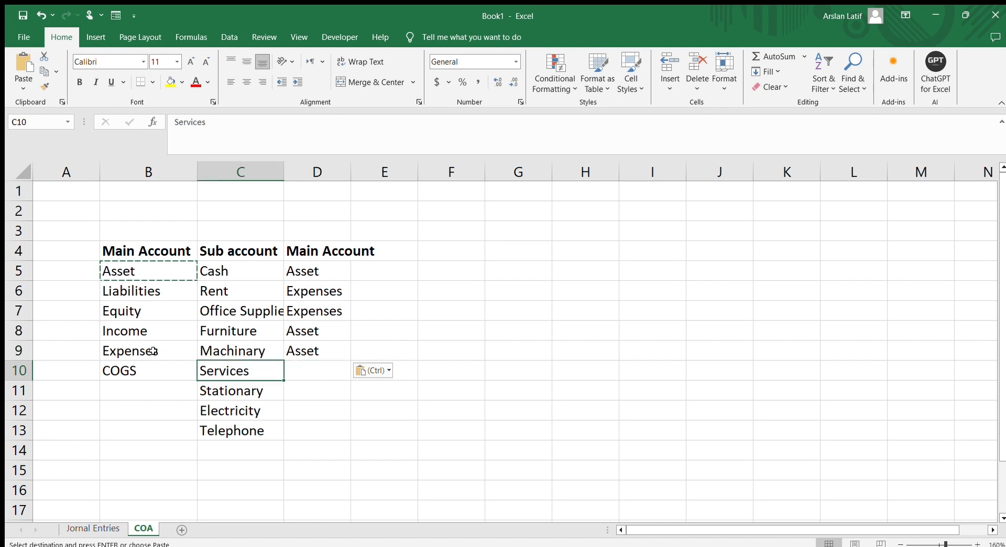
click(146, 336)
key(ctrl+c)
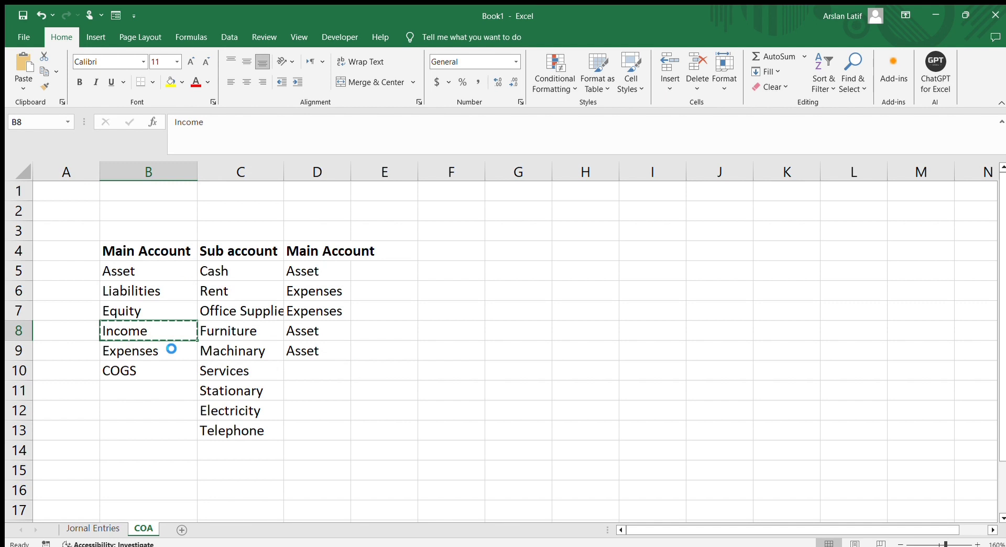
click(304, 369)
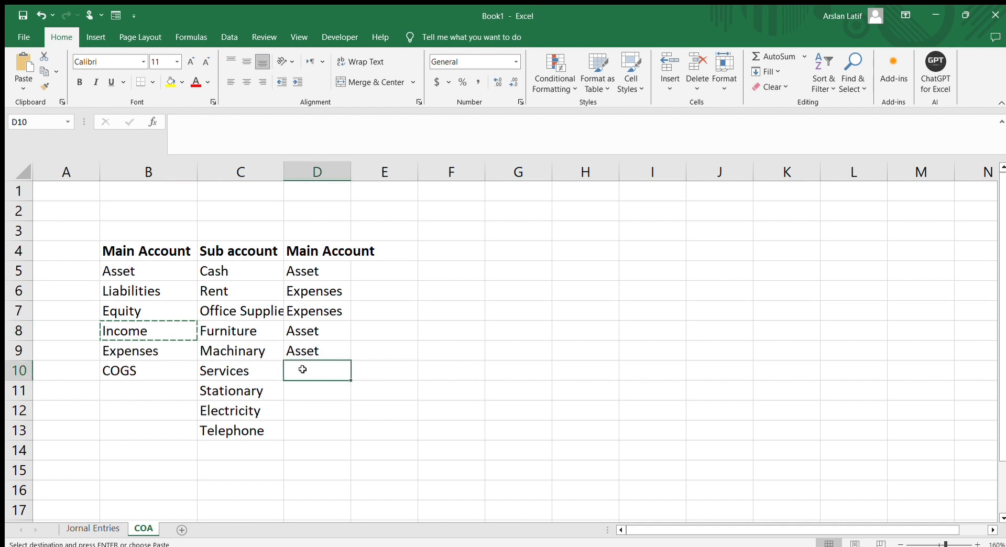
key(ctrl+v)
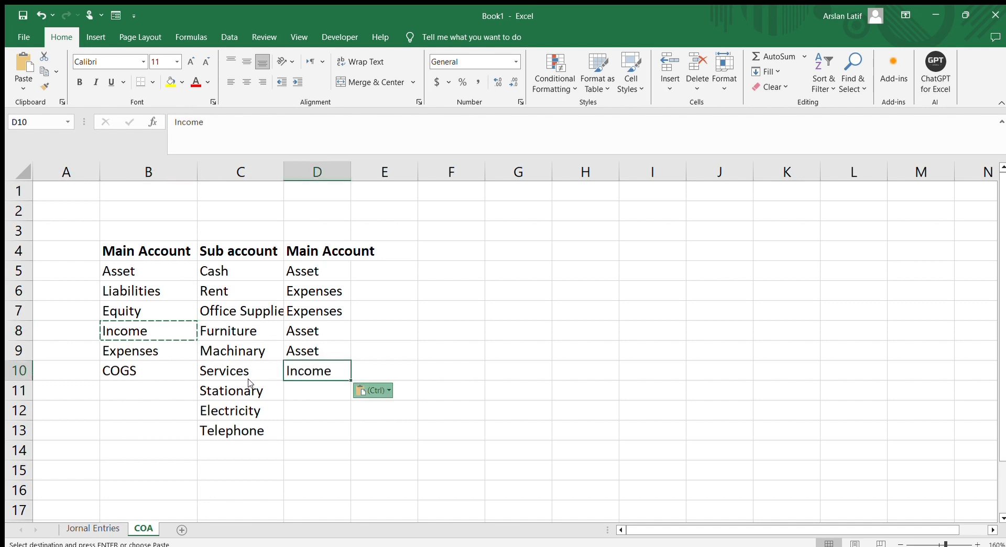
Classify Stationary, Electricity and Telephone as expenses by copying Expenses from B9 into D11, D12 and D13.
click(146, 356)
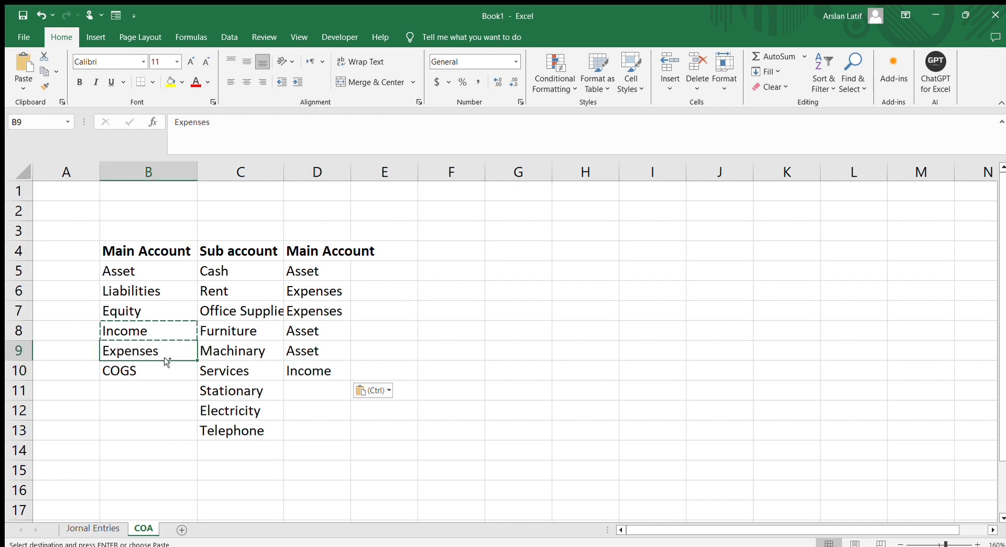
key(ctrl+c)
click(302, 391)
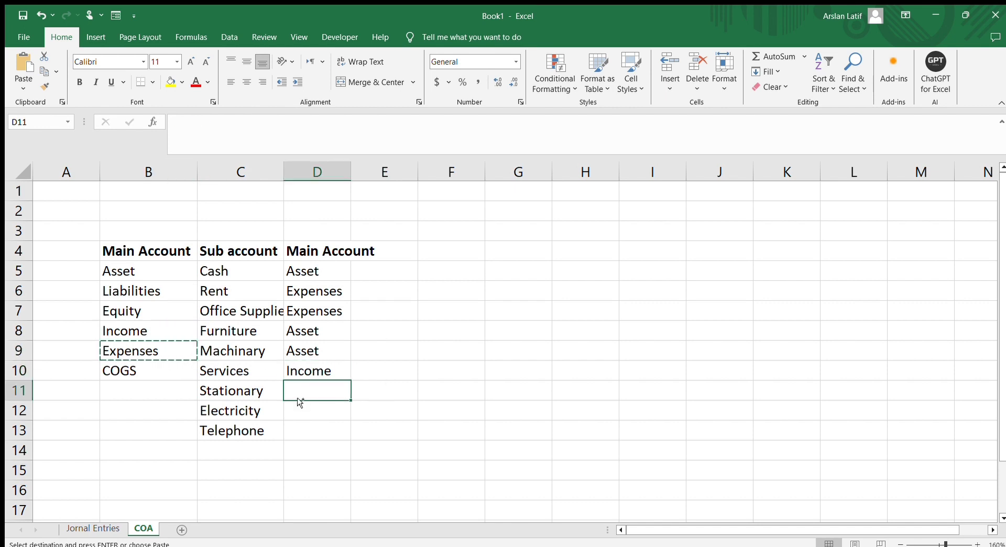
key(ctrl+v)
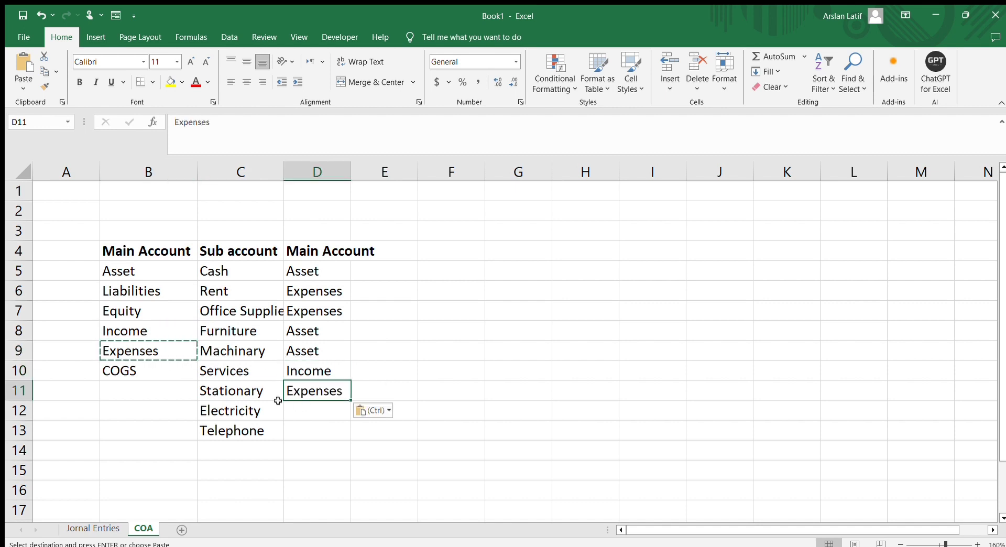
click(240, 412)
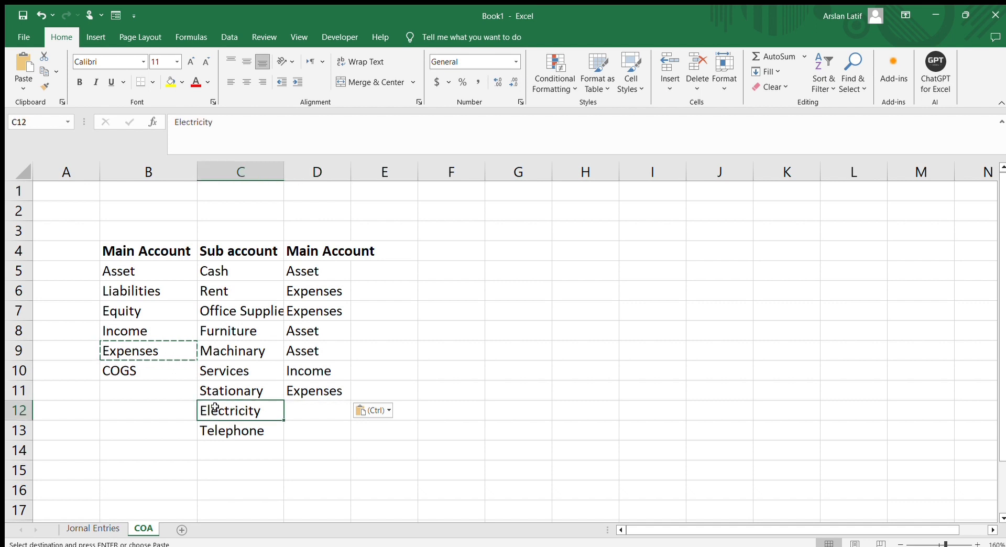
click(307, 411)
key(ctrl+v)
click(325, 423)
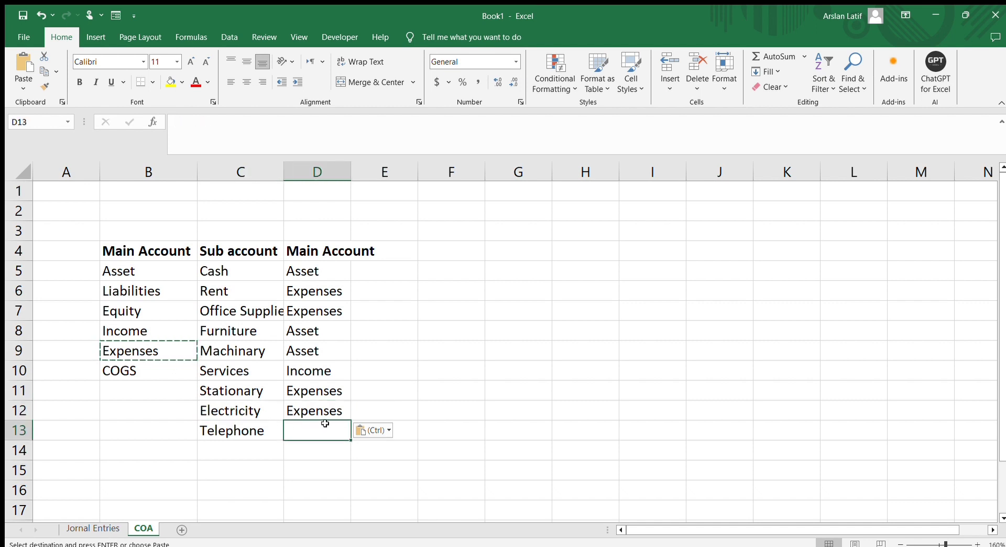
key(ctrl+v)
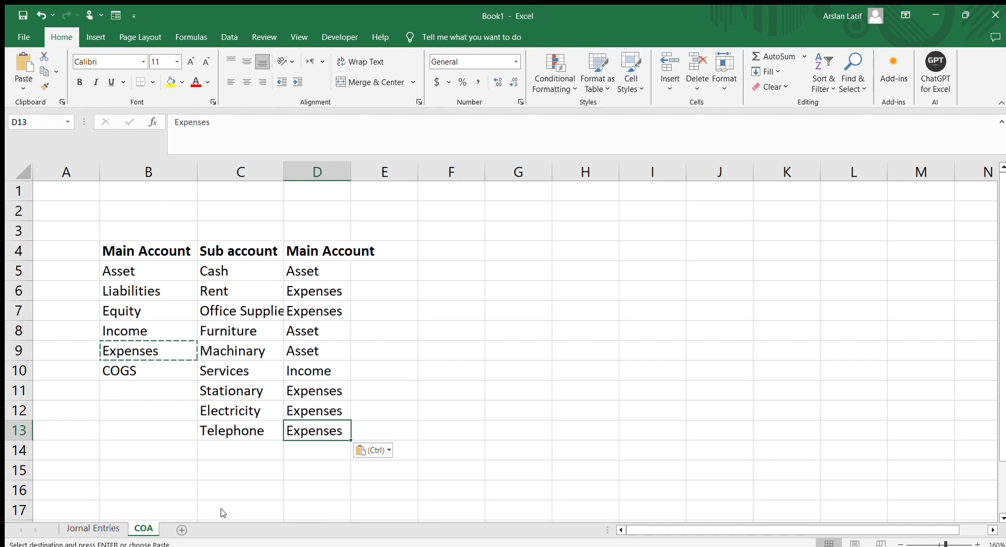
Add a Material sub account in C14 and classify it as COGS in D14.
click(241, 457)
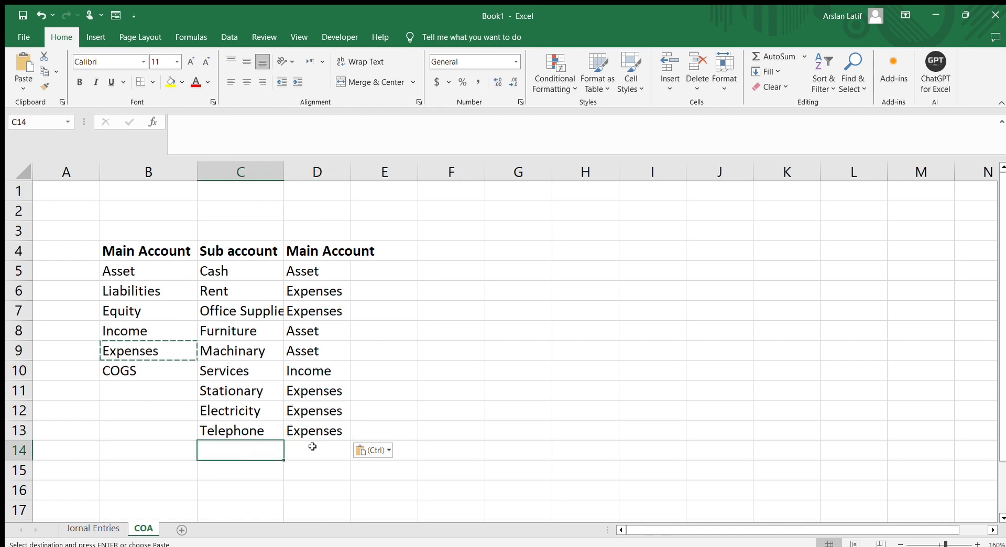
text(Materia)
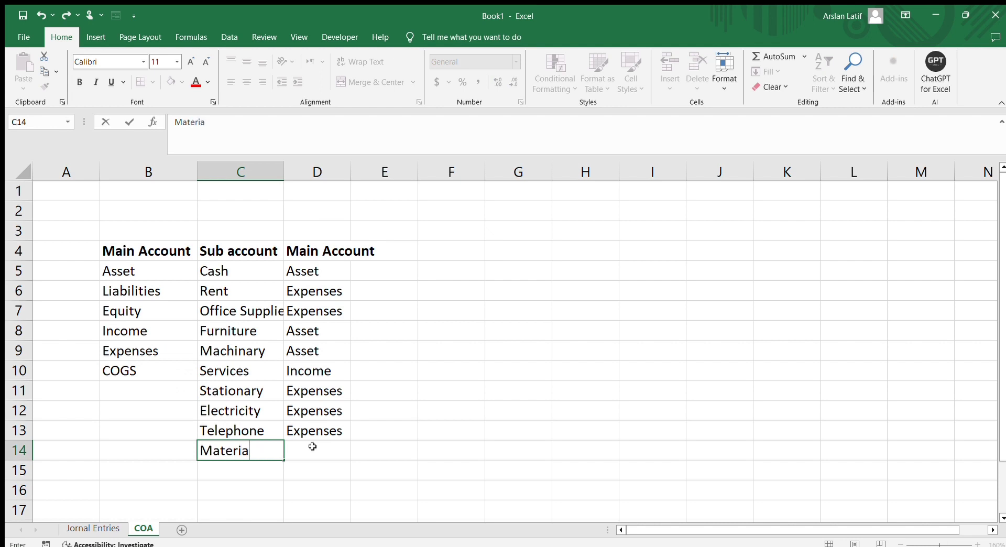
text(l)
key(Return)
key(Up)
click(313, 446)
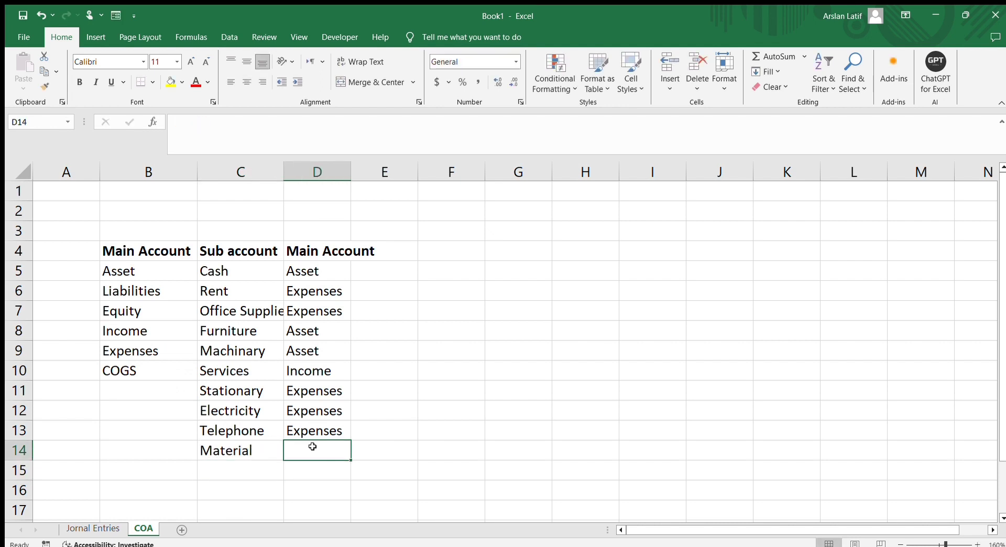
text(COGS)
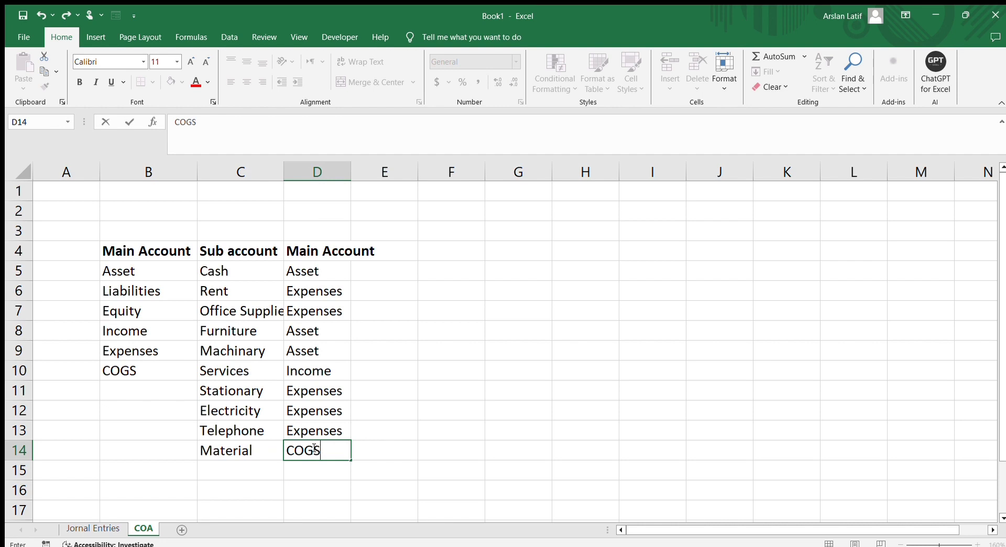
key(Return)
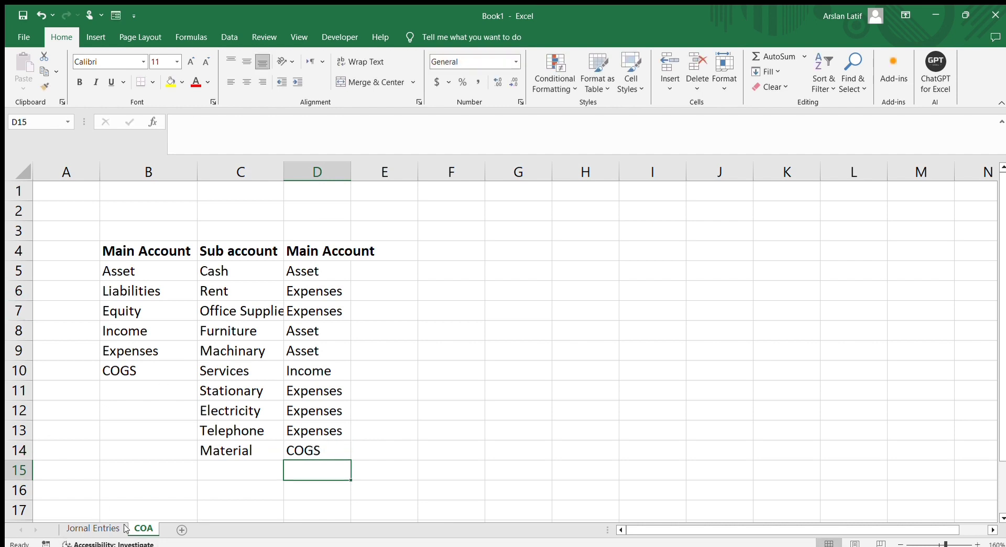
Add a data validation drop-down list to Sub-Account cell C5 on the Jornal Entries sheet, sourced from C5:C14 of the COA sheet.
click(104, 525)
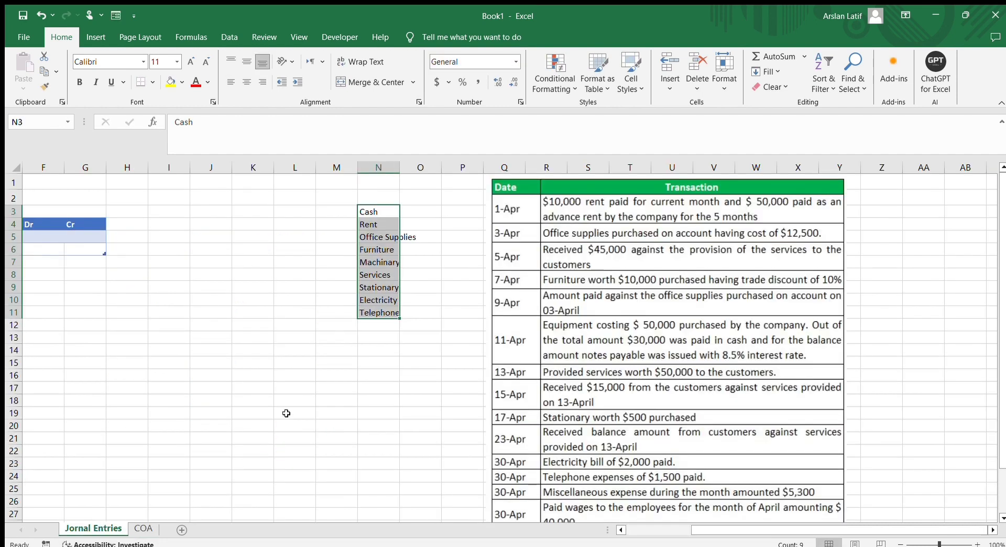
click(307, 352)
drag(724, 531, 658, 530)
key(Home)
click(124, 234)
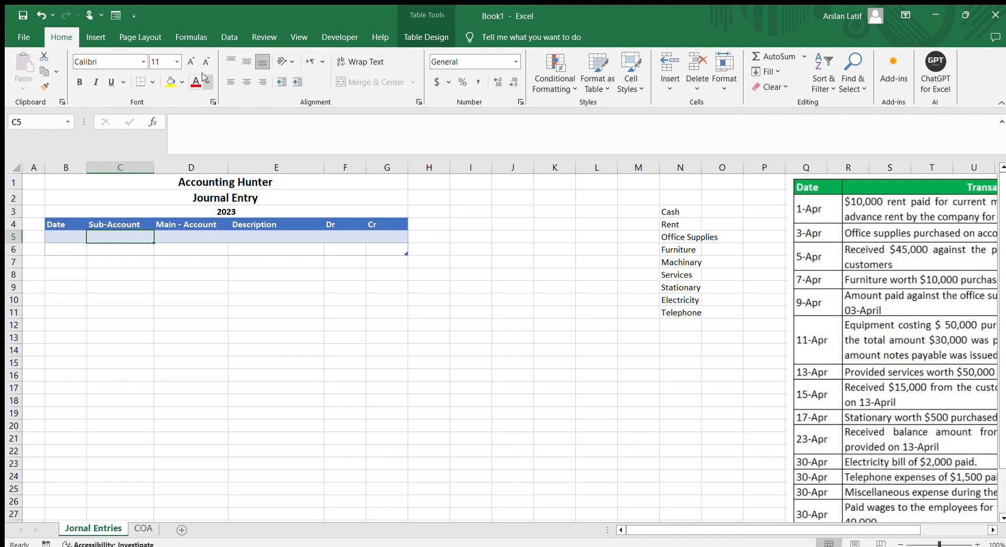
click(241, 40)
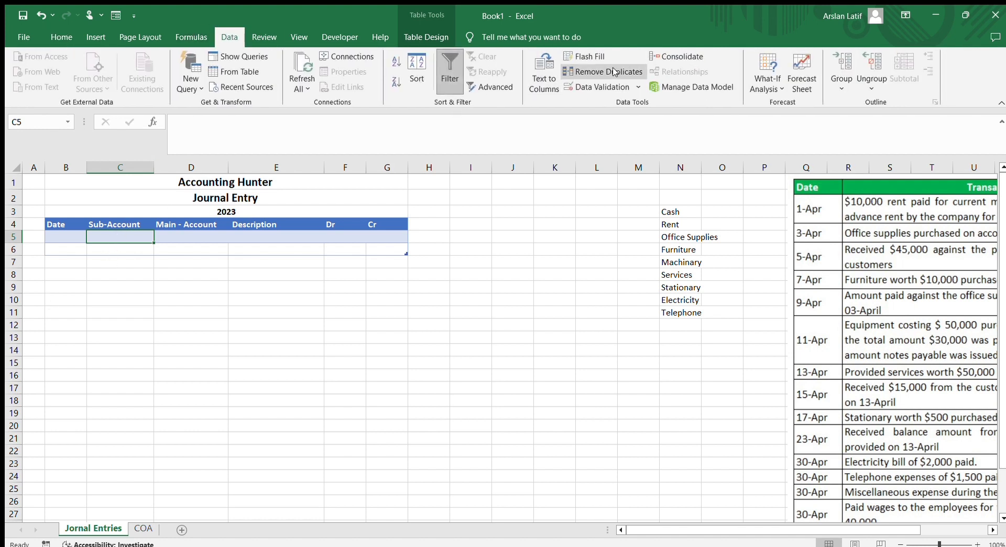
click(631, 85)
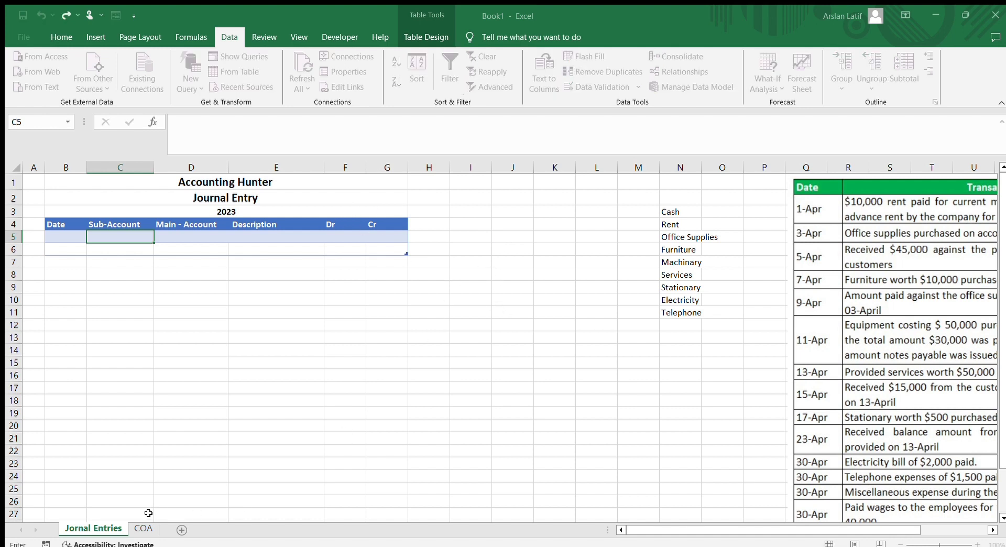
click(142, 528)
drag(221, 270, 227, 450)
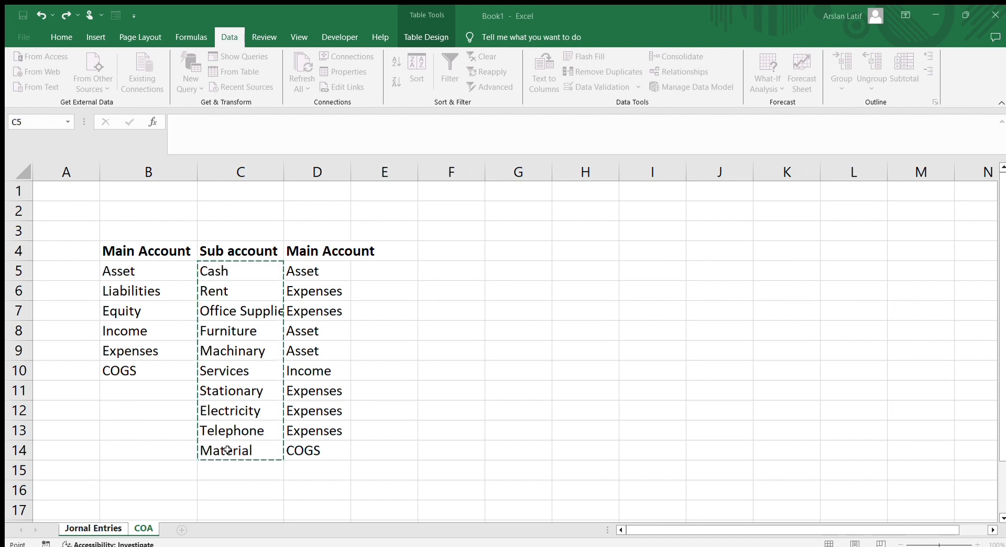
key(Return)
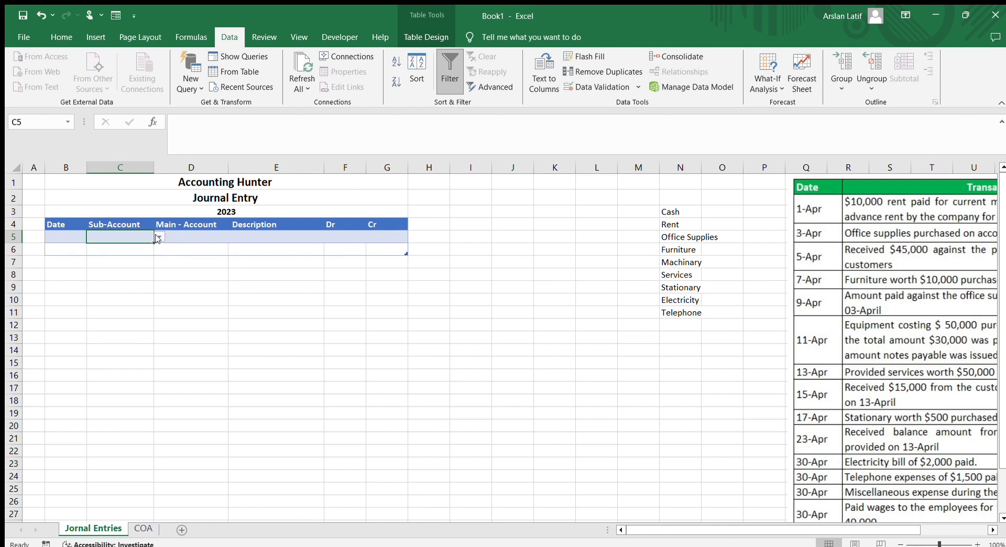
Enter =VLOOKUP([@[Sub-Account ]],COA!C:D,2,) in Main - Account cell D5 to look up the main account from the COA sheet.
click(193, 235)
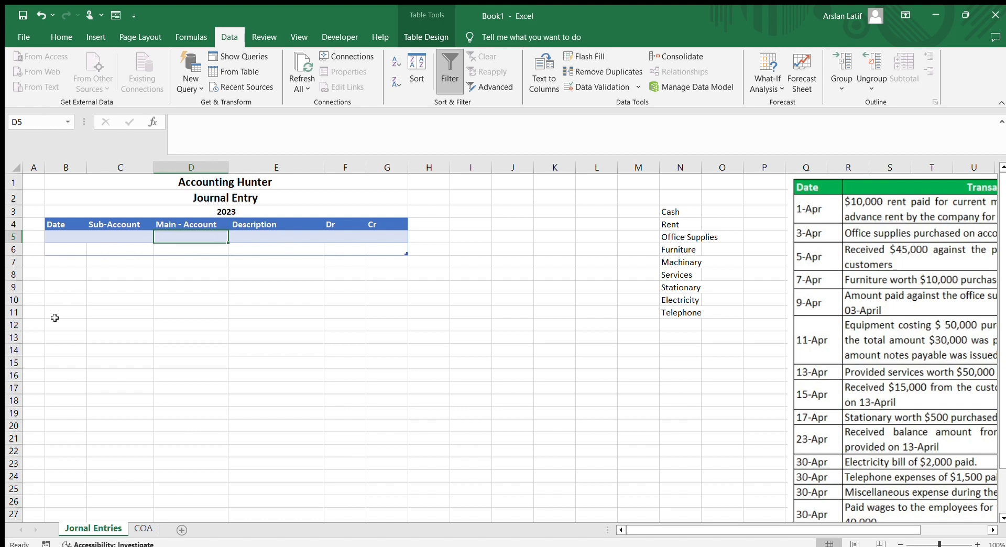
scroll(54, 320, up, 5)
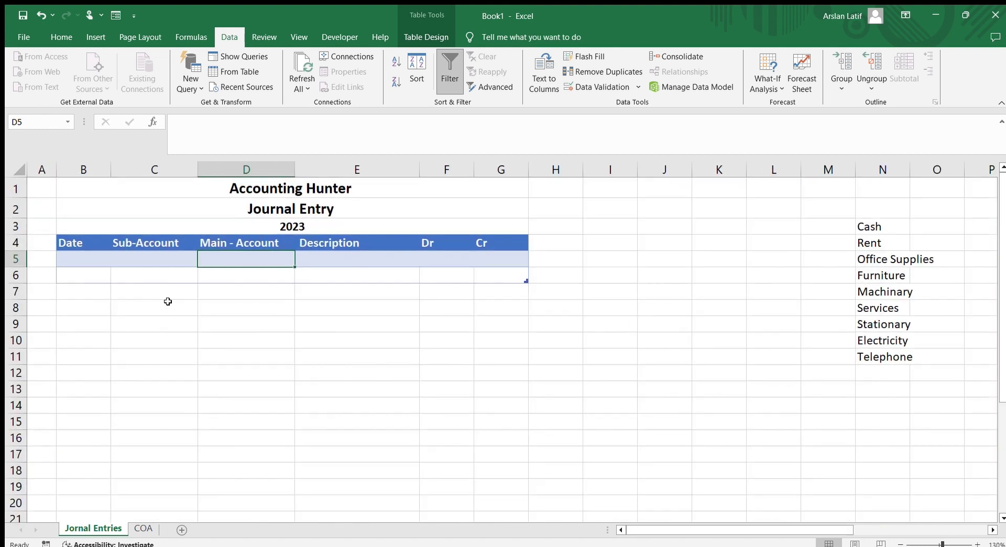
drag(718, 523, 257, 531)
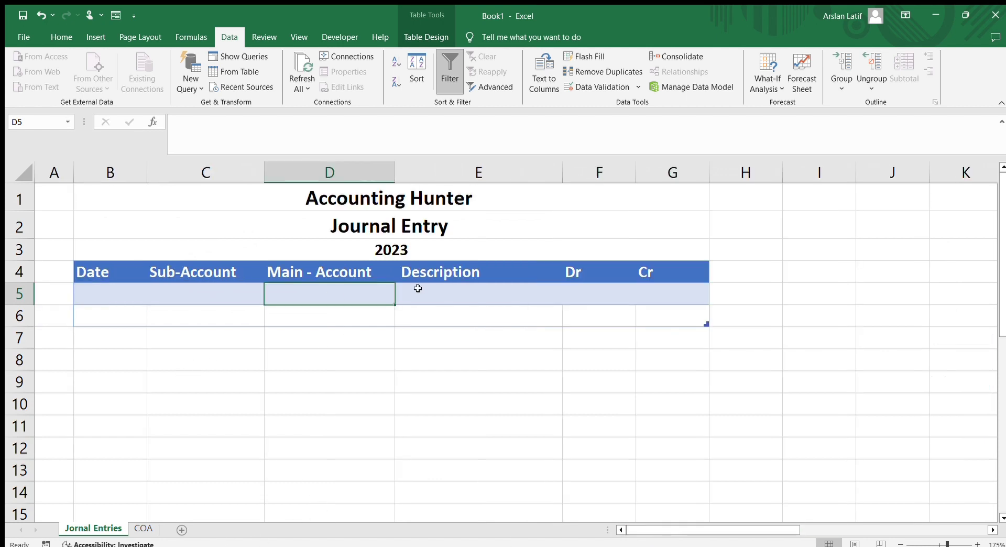
text(=)
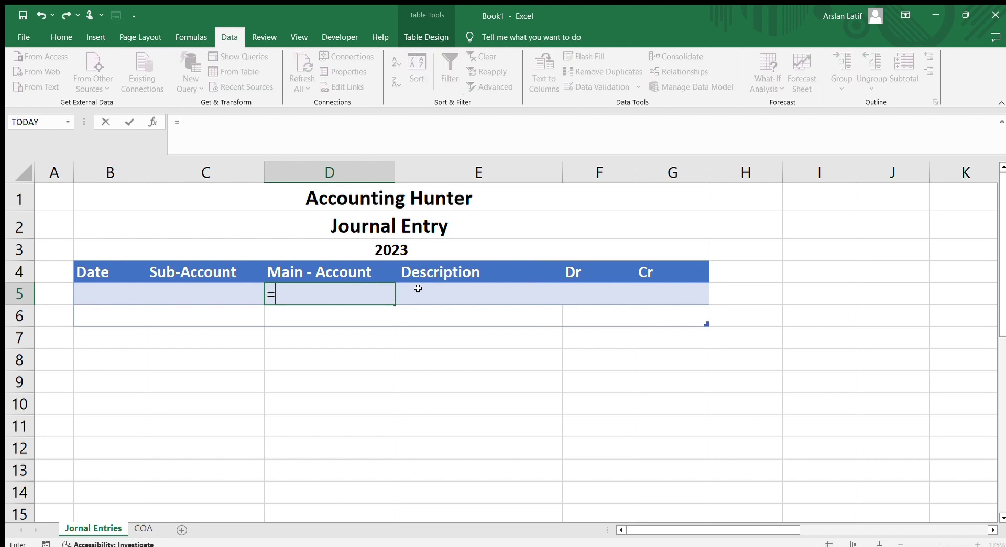
text(vlookup()
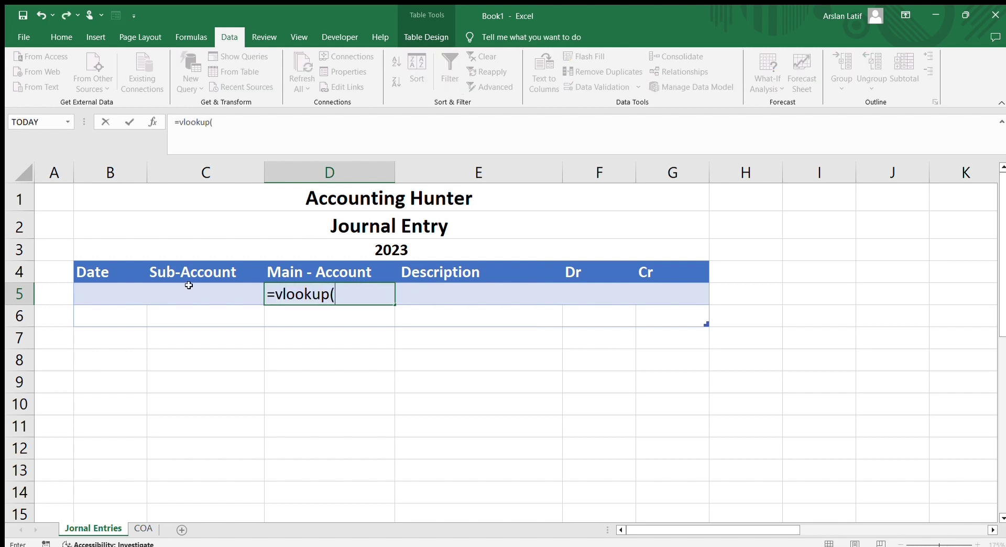
click(180, 302)
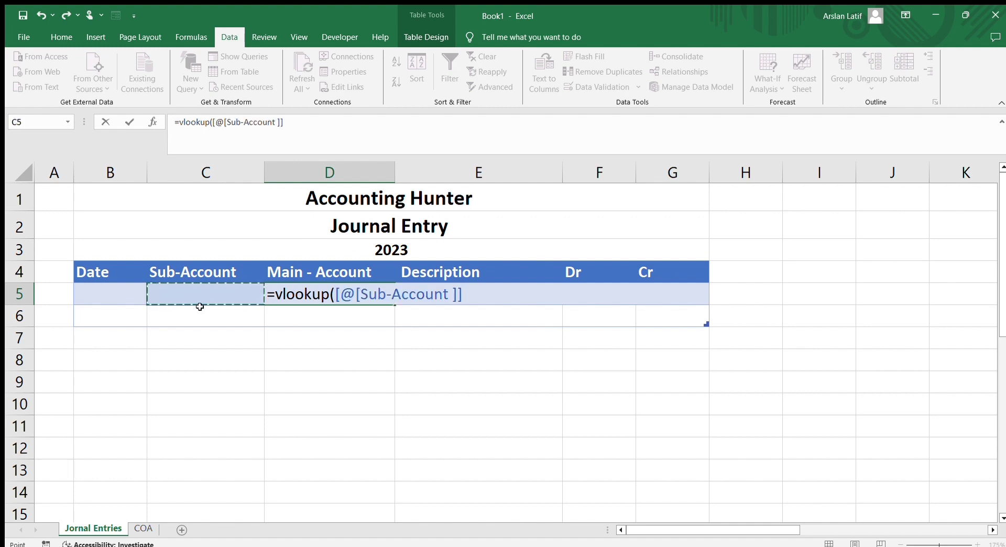
text(,)
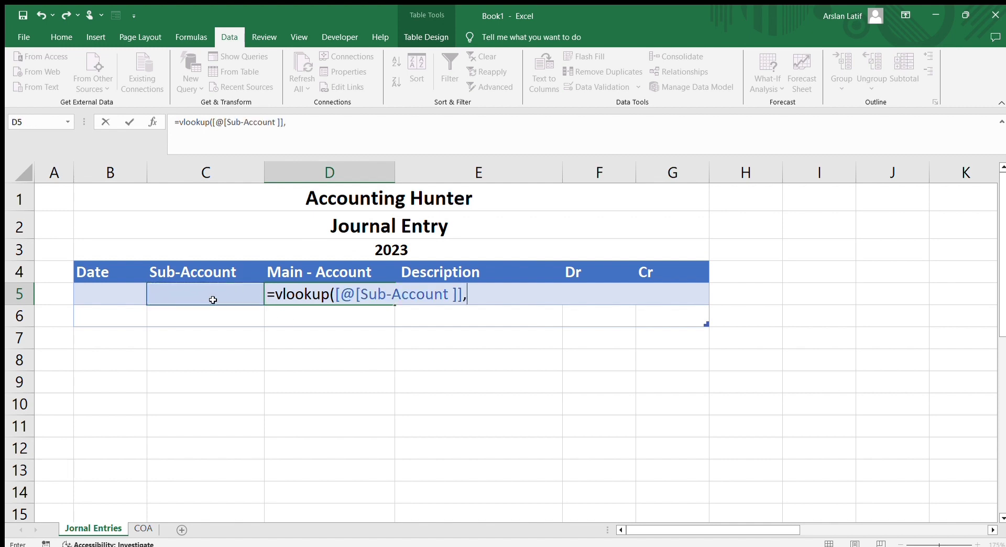
click(150, 525)
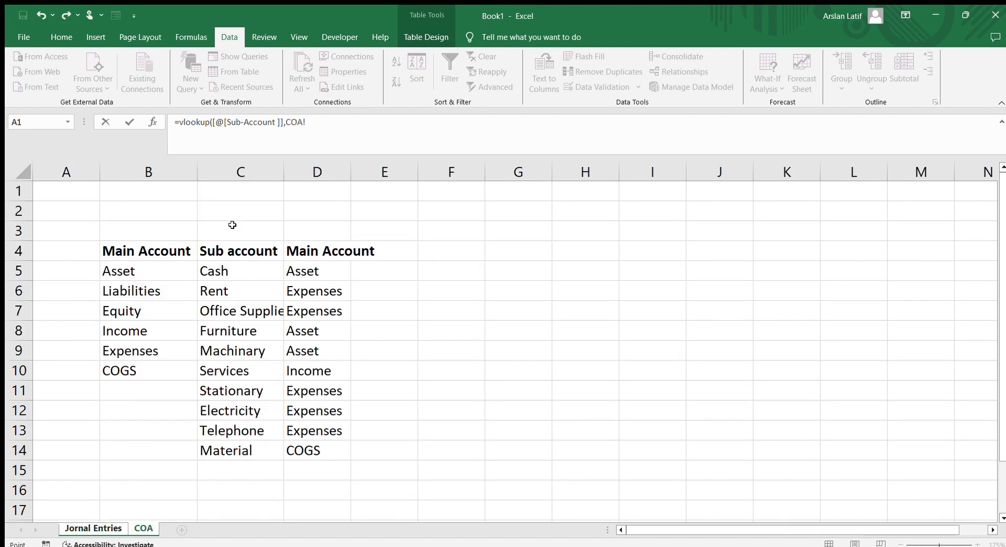
click(239, 249)
drag(240, 172, 316, 173)
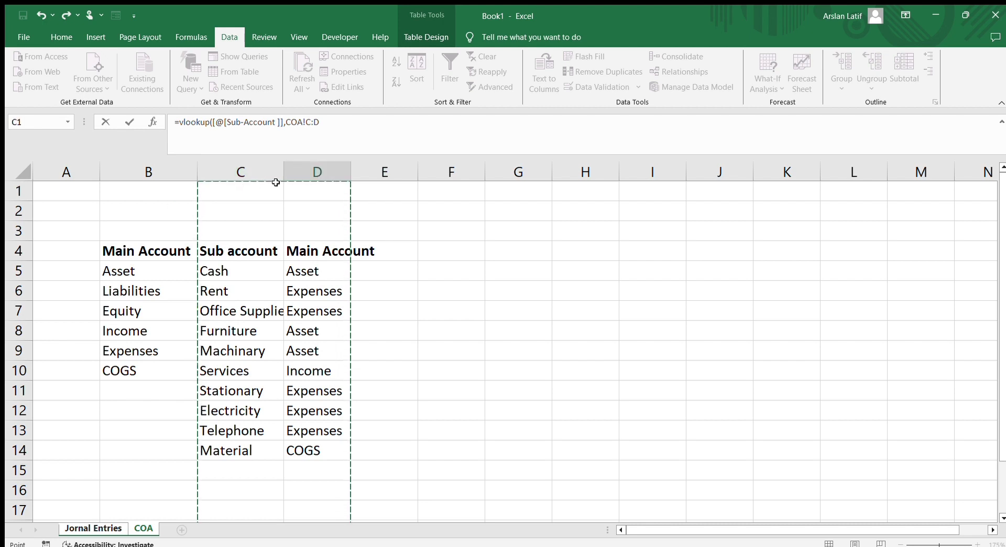
text(,2,)
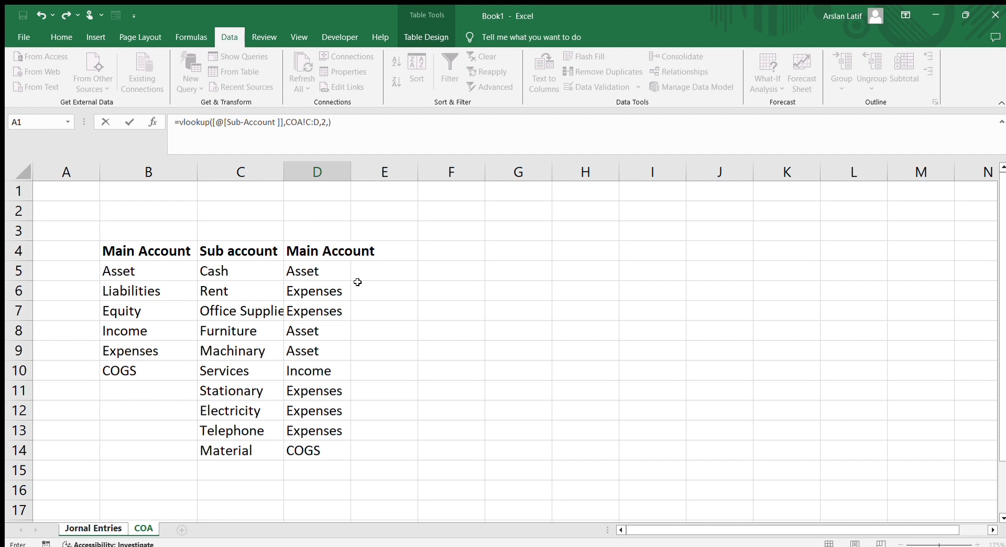
key(Return)
click(329, 295)
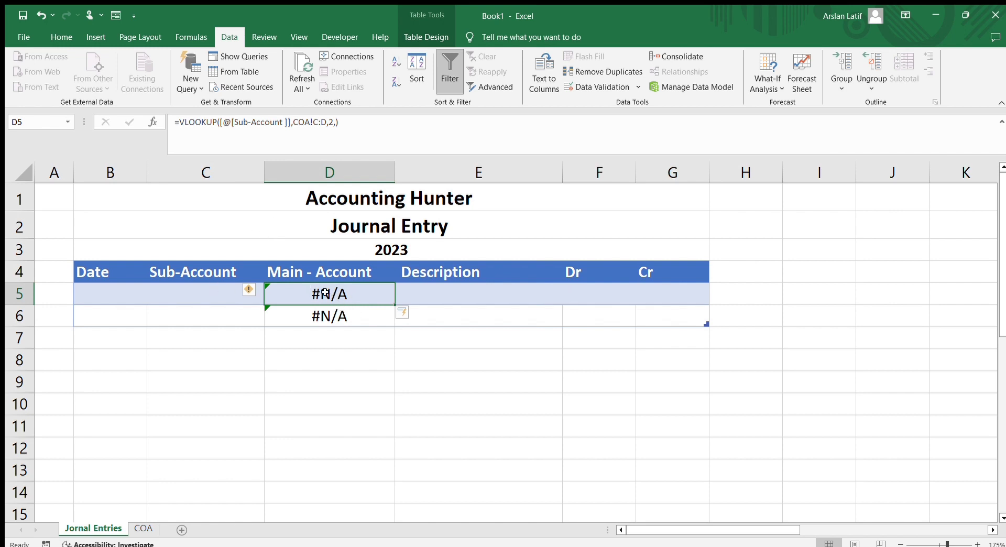
Choose Rent from the Sub-Account drop-down list in C5 and check the main account lookup in D5.
click(208, 295)
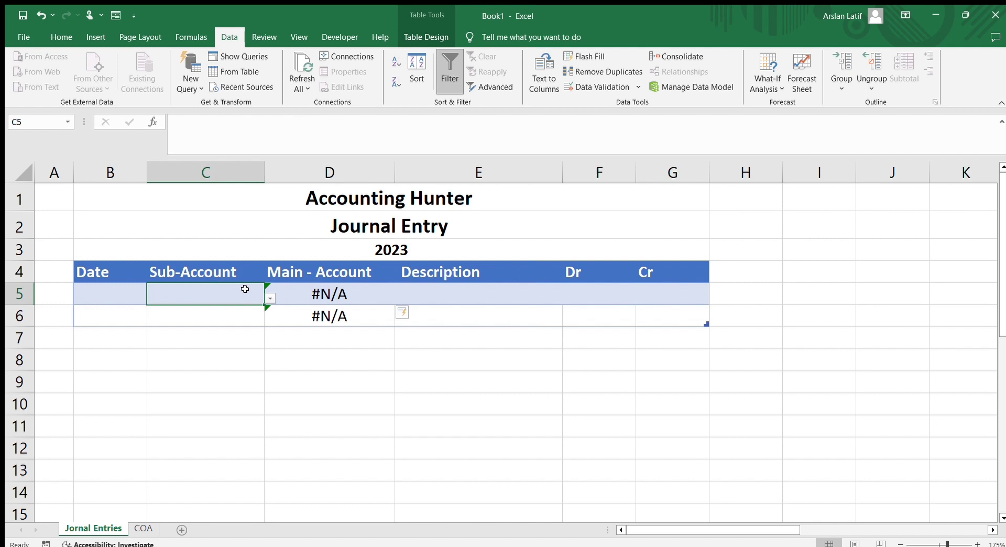
click(194, 329)
click(338, 356)
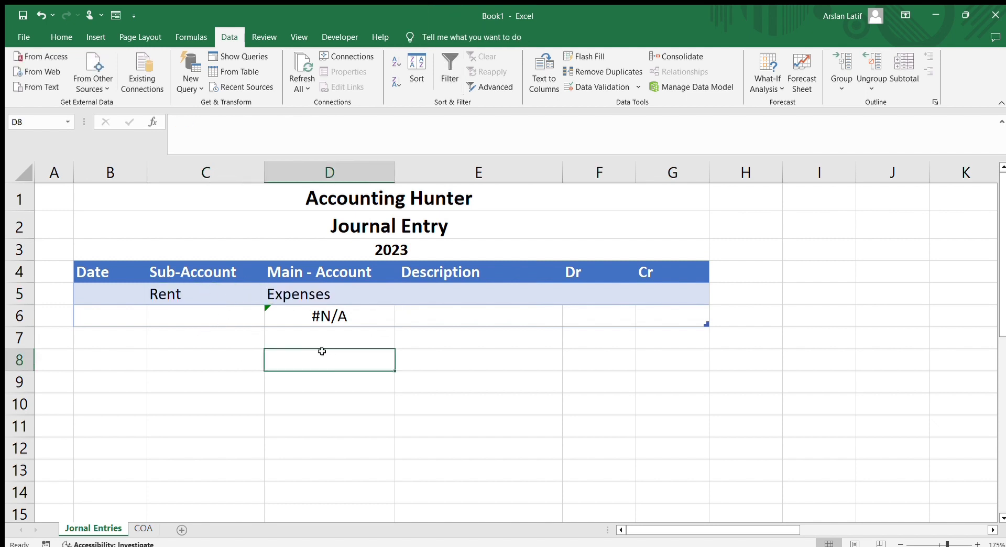
click(322, 297)
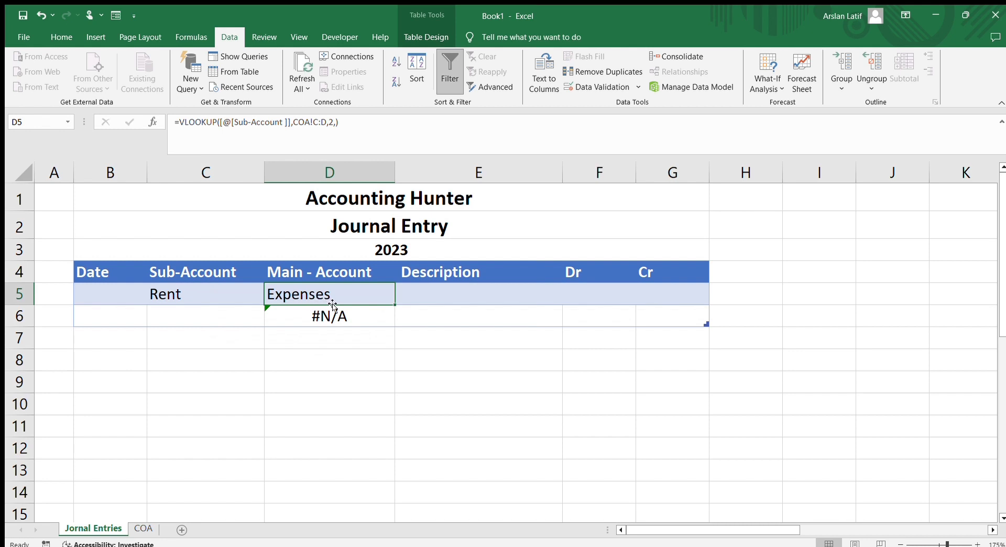
click(237, 298)
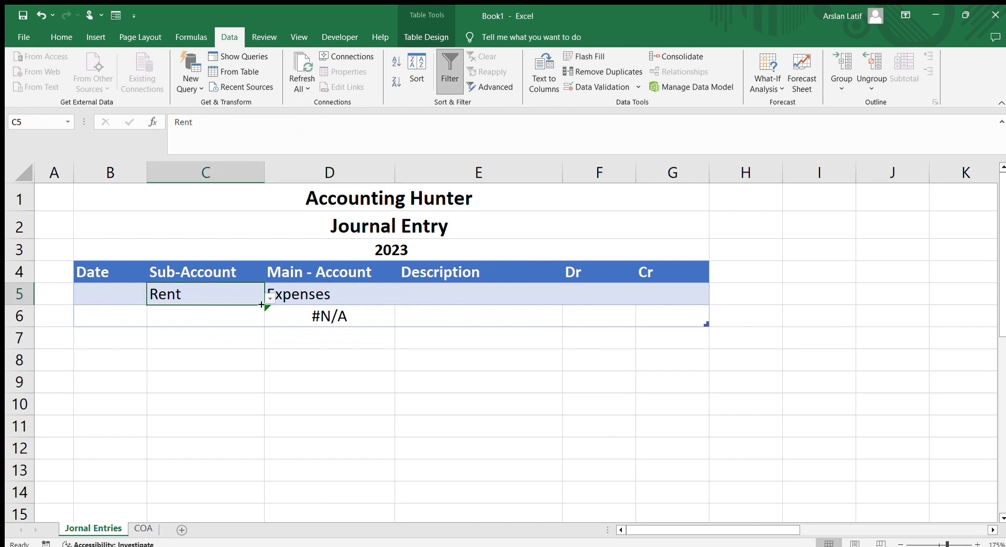
Wrap the D5 lookup in IFERROR with an empty-text fallback: =IFERROR(VLOOKUP([@[Sub-Account ]],COA!C:D,2,),"").
click(332, 294)
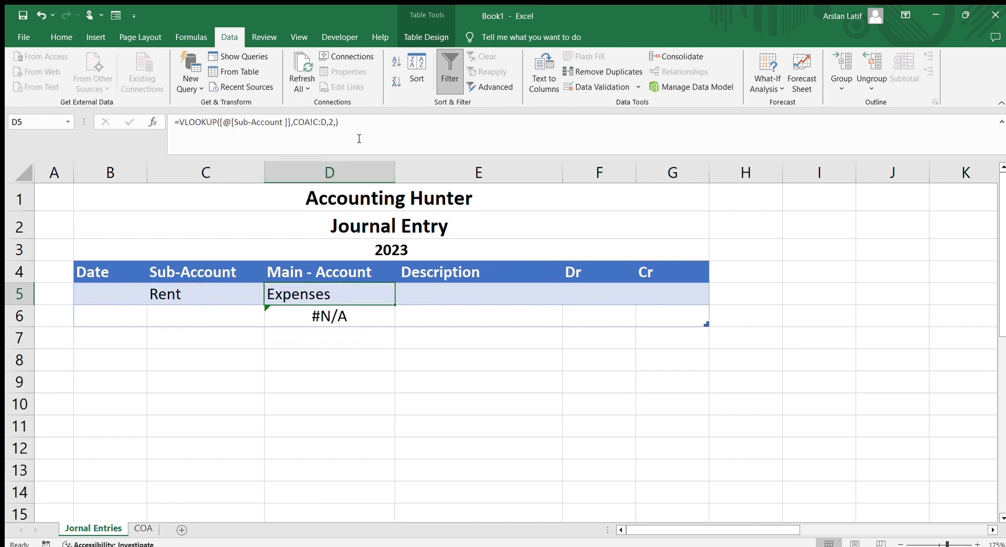
click(370, 125)
key(Left)
key(Left)
key(Left)
key(Left)
key(Left)
key(Left)
key(Left)
key(Left)
key(Left)
key(Left)
key(Left)
key(Left)
key(Left)
key(Left)
key(Left)
key(Left)
key(Left)
key(Left)
key(Left)
key(Left)
text(iferror()
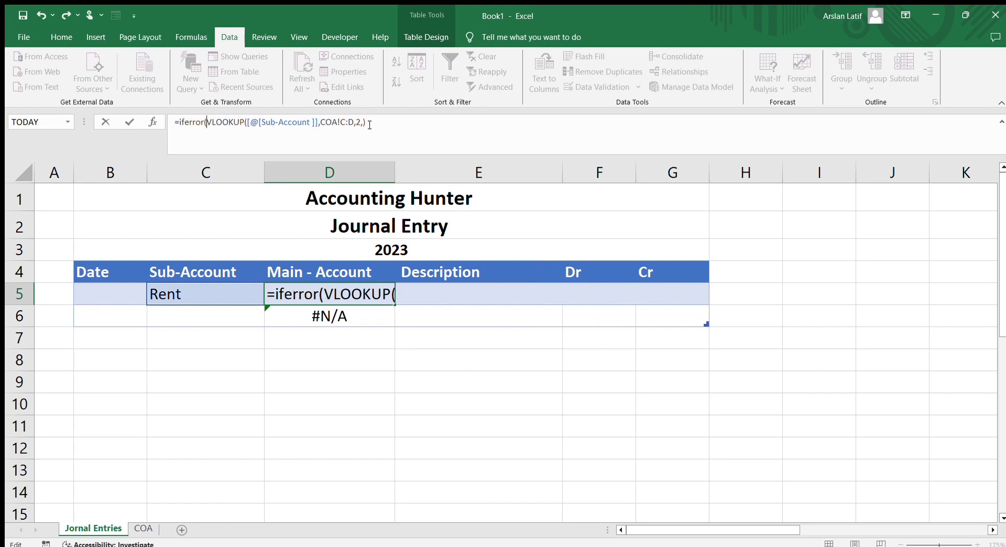
key(Right)
key(Right)
key(Right)
key(Right)
key(Right)
key(Right)
key(Right)
key(Right)
key(Right)
key(Right)
key(Right)
key(Right)
key(Right)
key(Right)
key(Right)
key(Right)
key(Right)
key(Right)
key(Right)
key(Right)
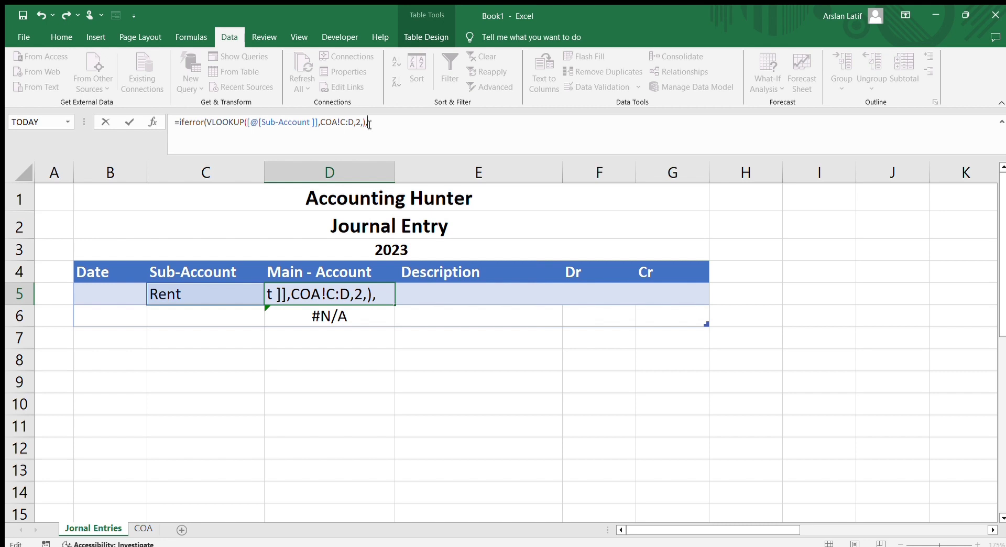
text())
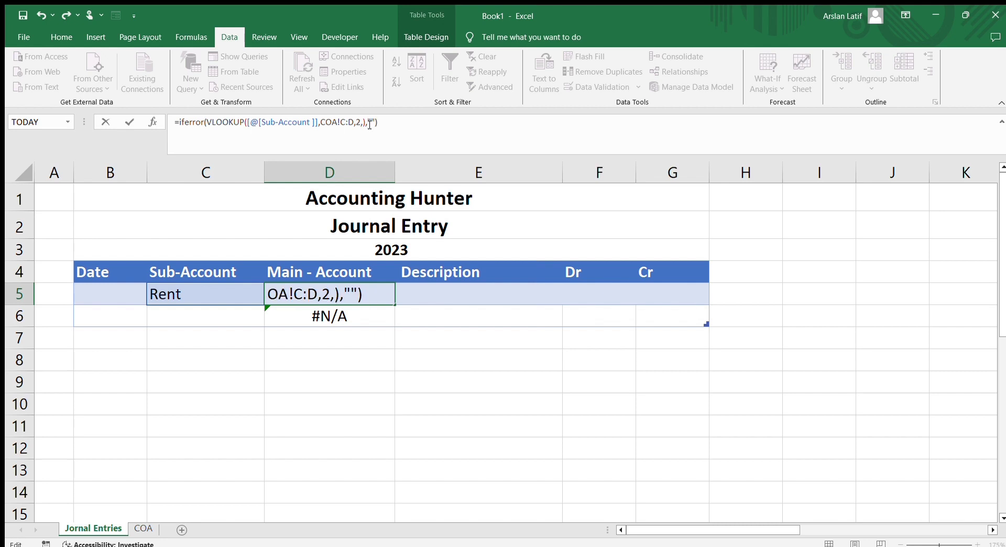
key(Return)
click(375, 426)
click(331, 298)
click(349, 321)
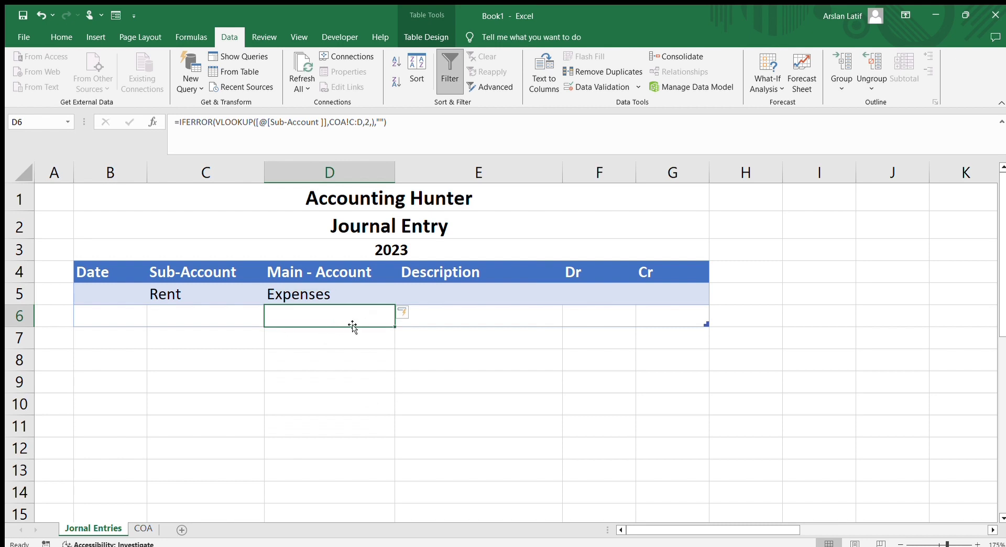
click(428, 351)
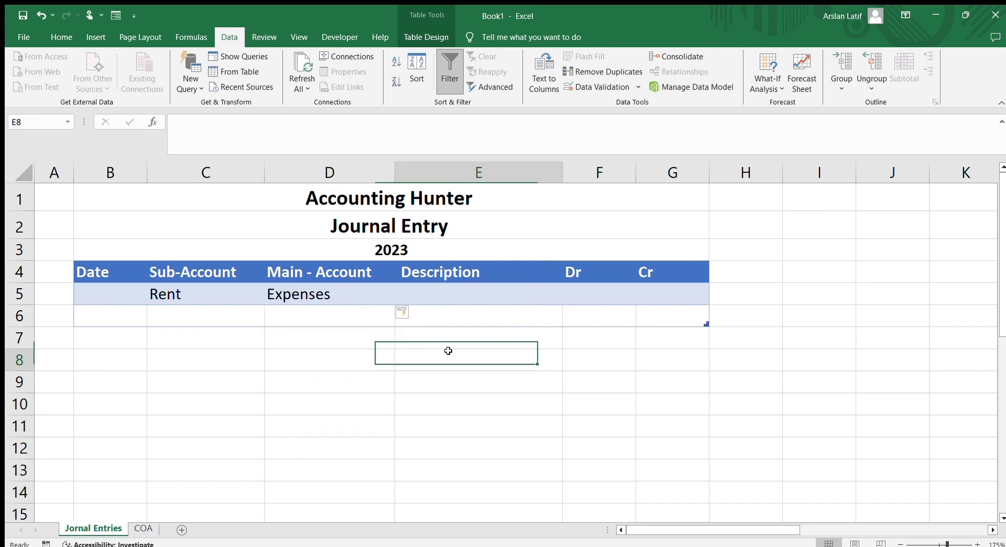
Fill the Rent sub-account and its drop-down list from C5 down into C6.
click(331, 324)
click(229, 303)
drag(227, 298, 226, 313)
key(ctrl+d)
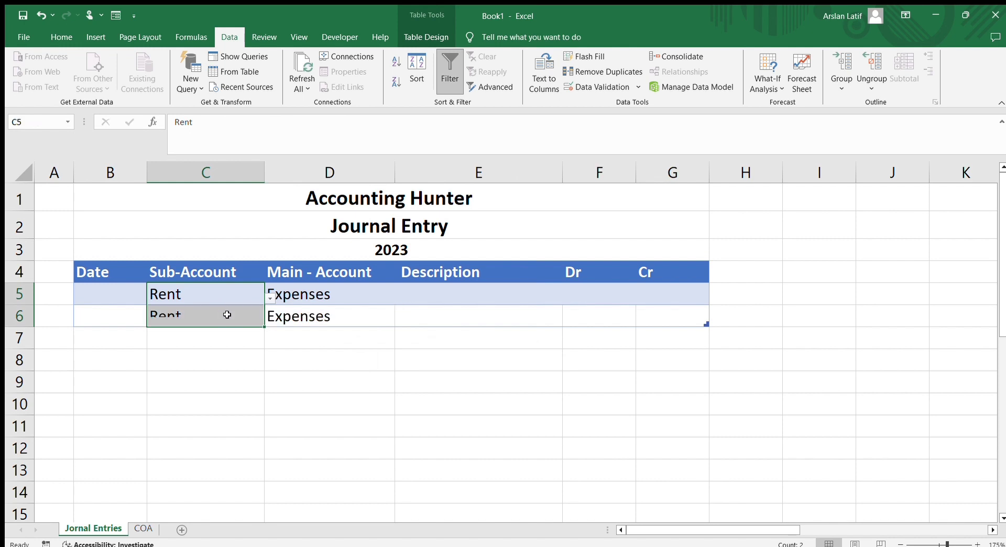
drag(314, 372, 308, 363)
click(255, 316)
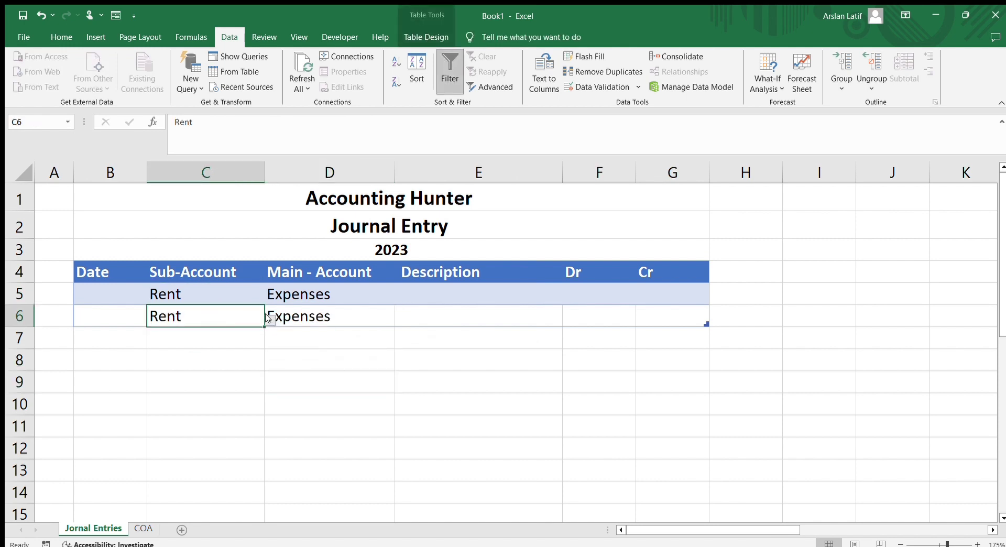
click(226, 295)
click(343, 367)
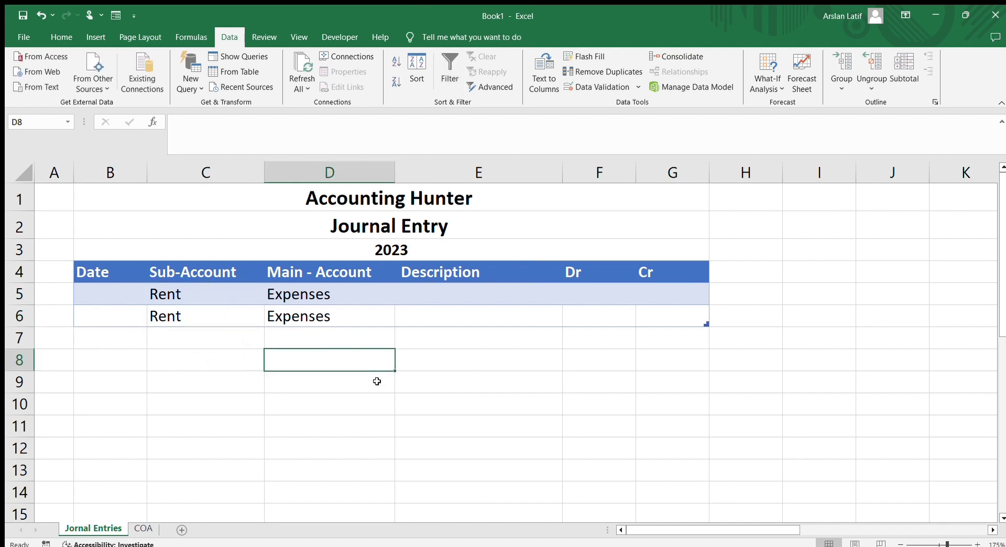
Widen the Description column E to about twice its width to fit longer entry texts.
click(465, 295)
drag(565, 172, 722, 158)
click(631, 382)
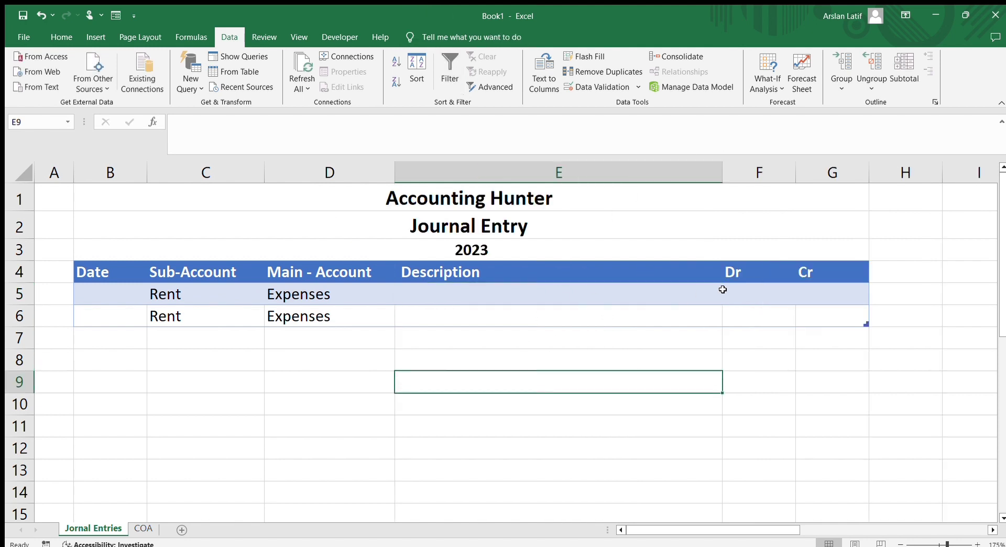
Apply the Accounting number format with the dollar sign to the Dr and Cr cells F5:G6.
click(732, 290)
drag(673, 530, 712, 529)
drag(521, 289, 579, 318)
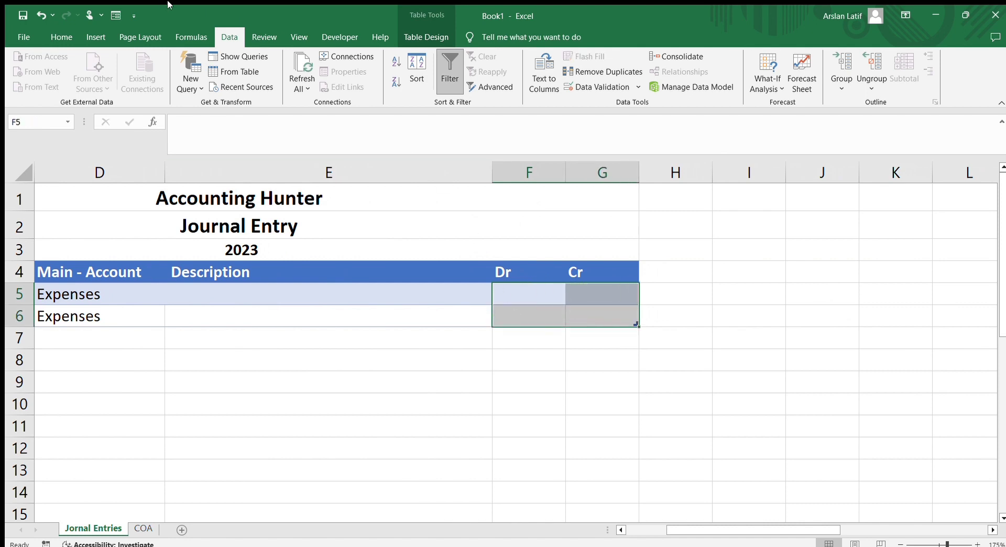
click(56, 38)
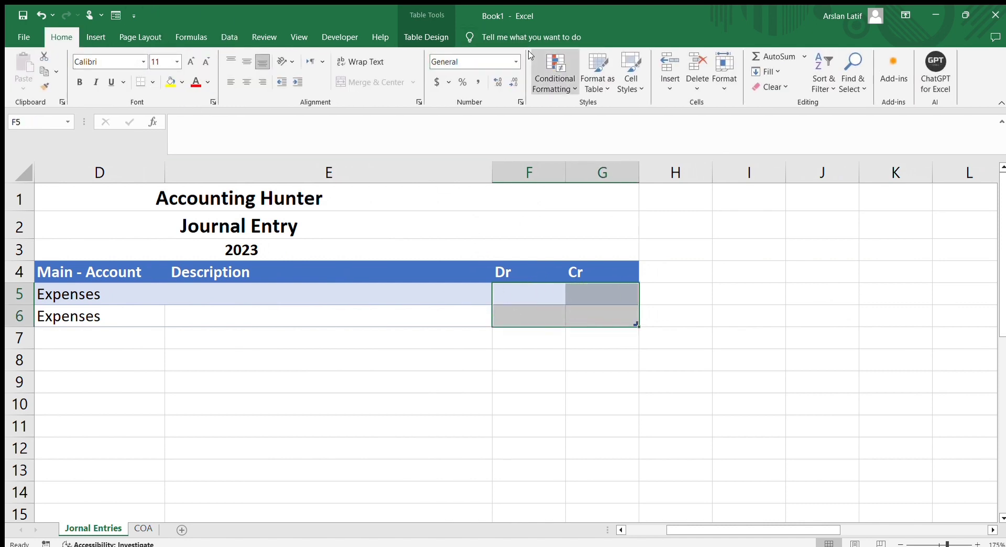
click(438, 82)
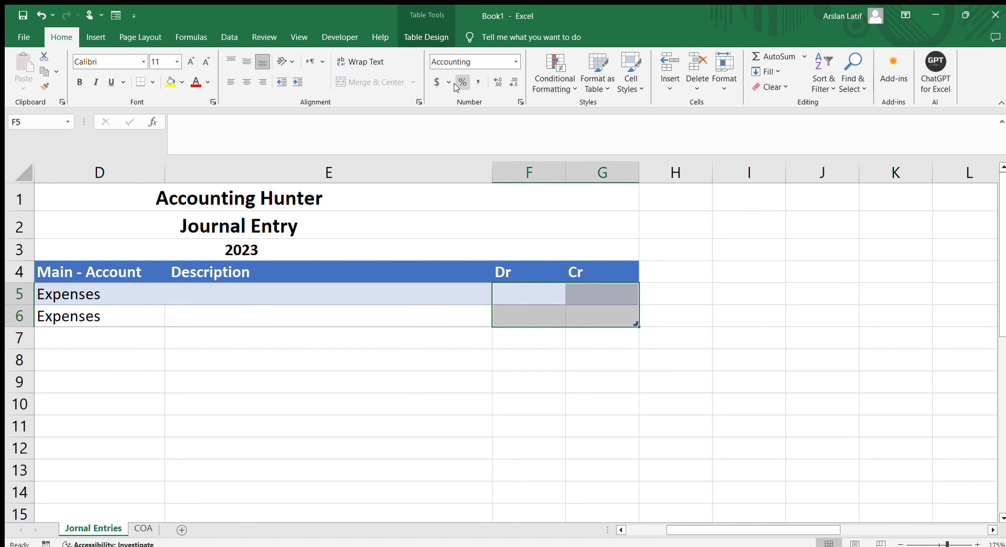
click(700, 321)
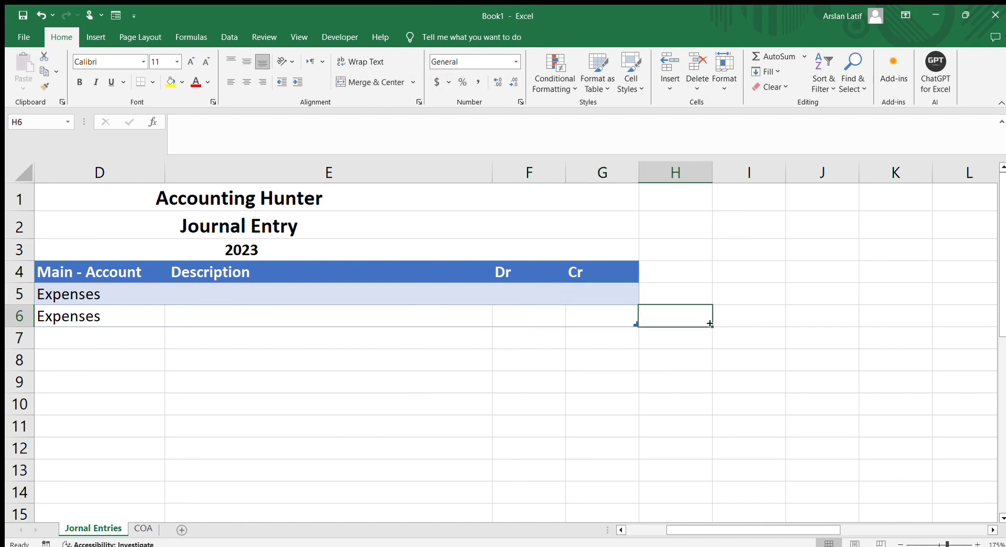
Review the 1-Apr transaction in the transaction list and change the Sub-Account in C6 to Cash for the rent payment entry.
drag(690, 529, 802, 515)
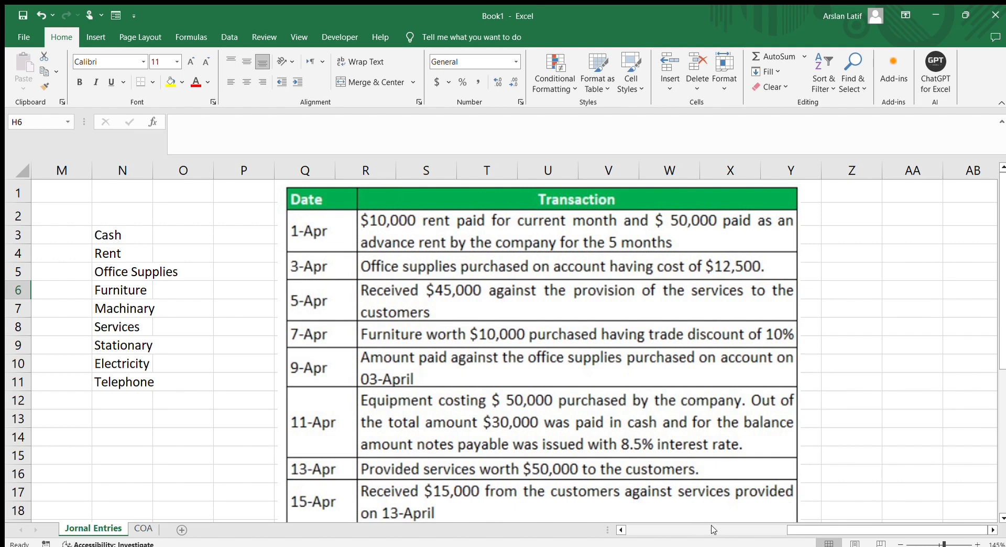
drag(829, 530, 669, 530)
drag(241, 341, 247, 322)
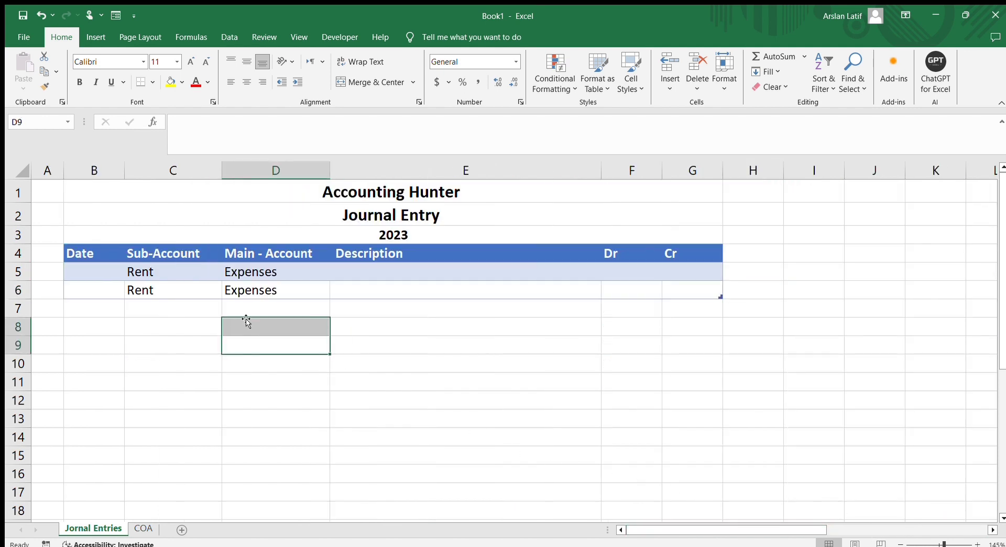
click(188, 277)
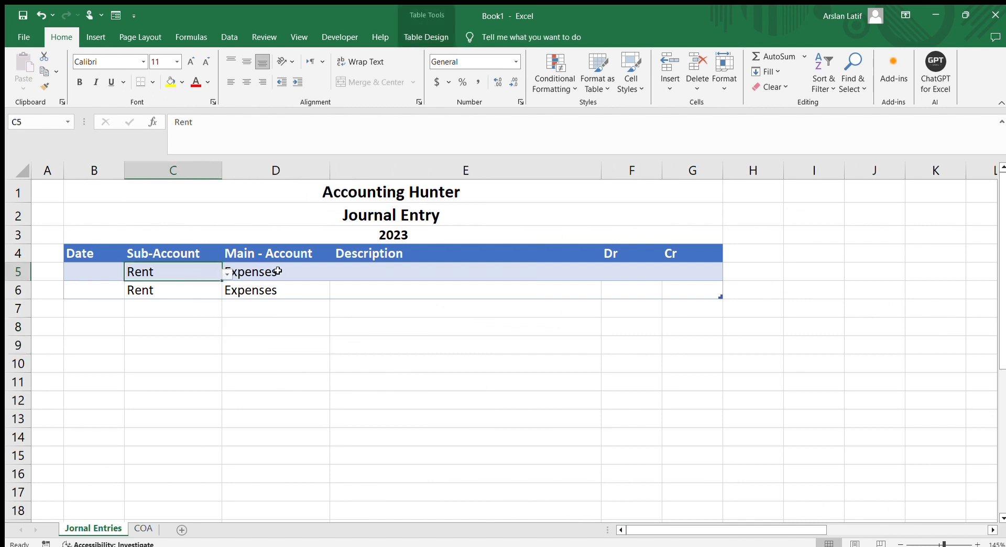
click(206, 292)
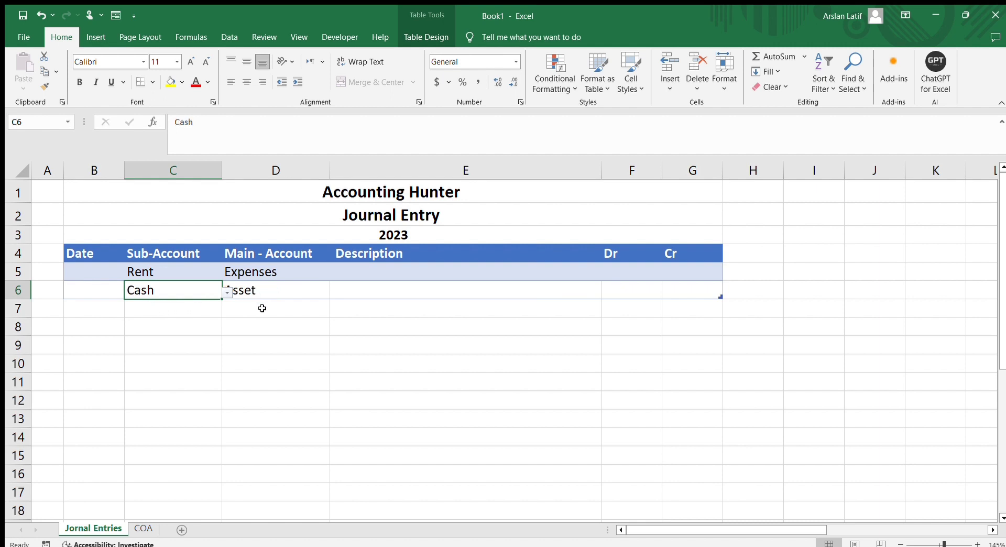
click(307, 346)
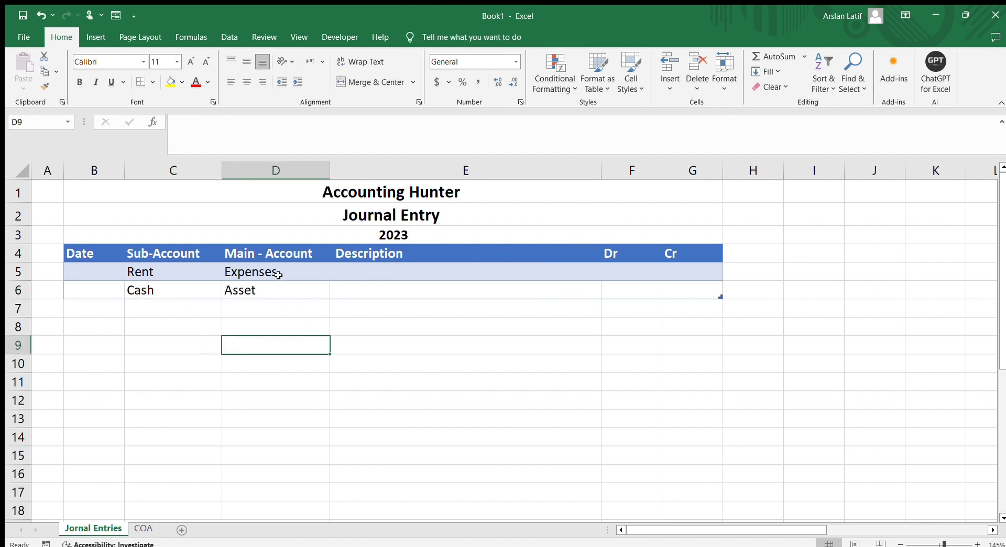
click(283, 172)
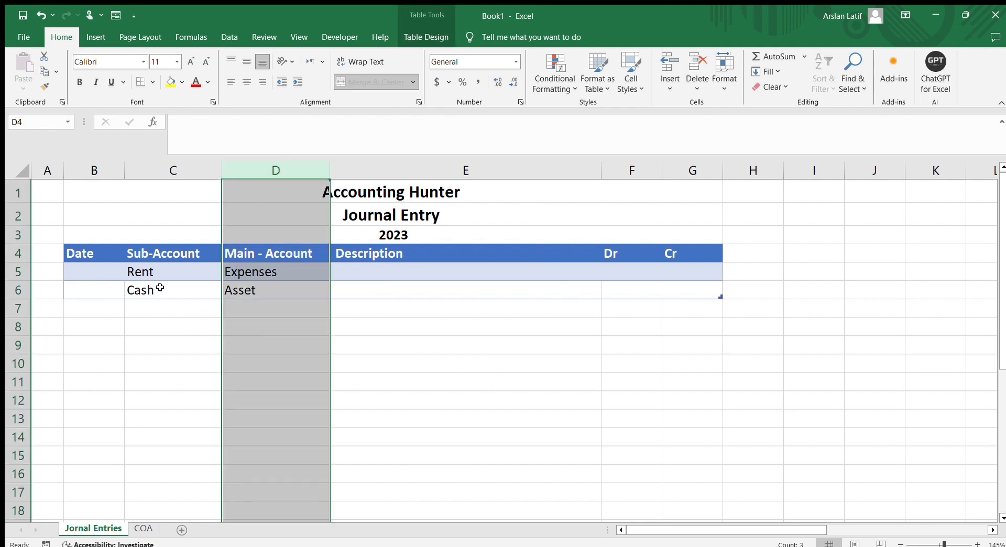
Enter 1/1/2023 as the date of the rent entry in B5.
click(82, 272)
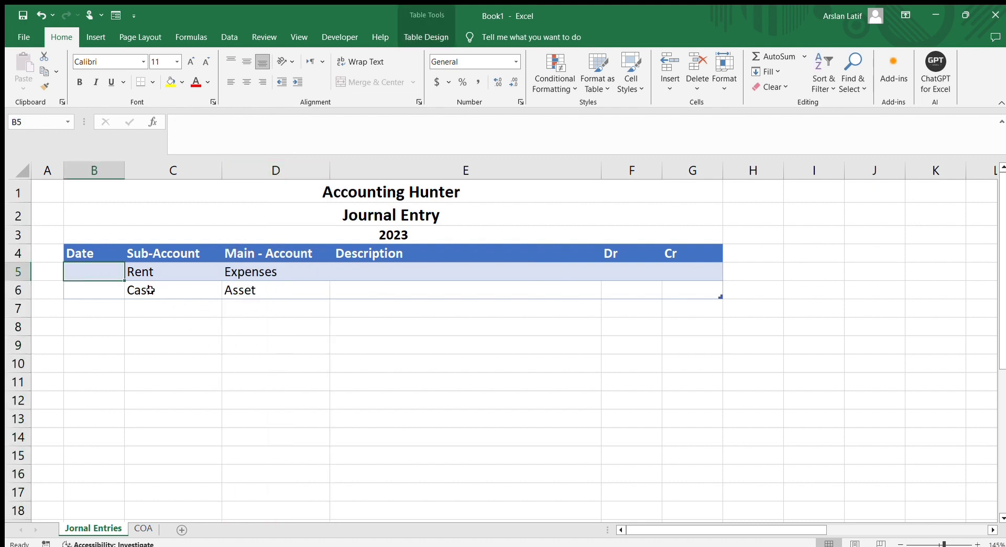
text(1/)
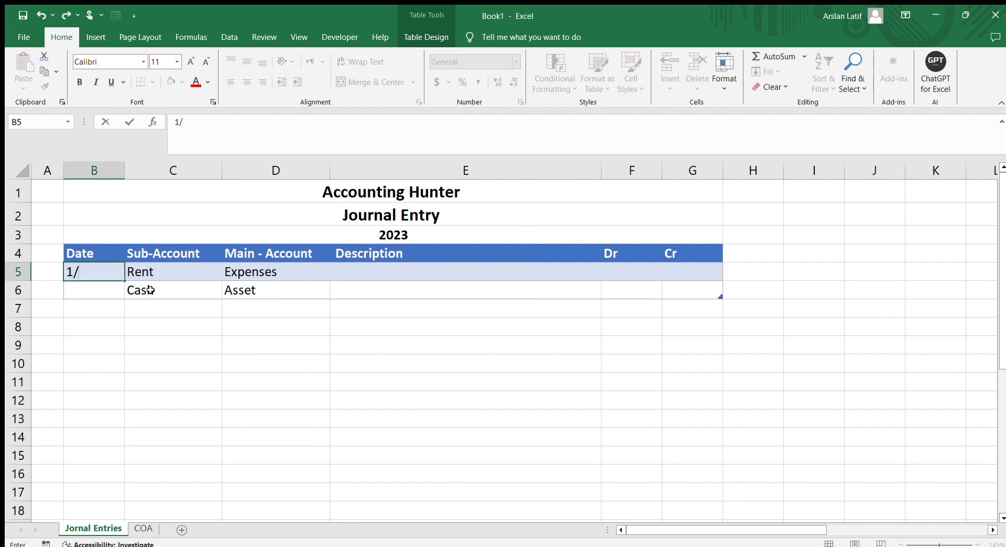
text(1/2023)
key(Return)
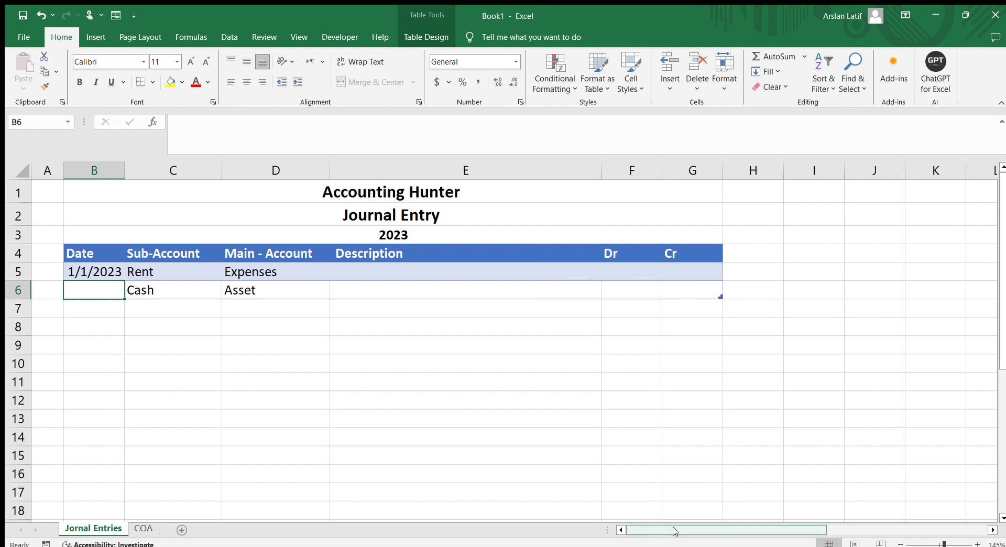
Check the transaction list and change the rent entry's date in B5 to 4/1/2023.
drag(674, 532, 679, 531)
scroll(781, 504, right, 5)
scroll(806, 498, left, 5)
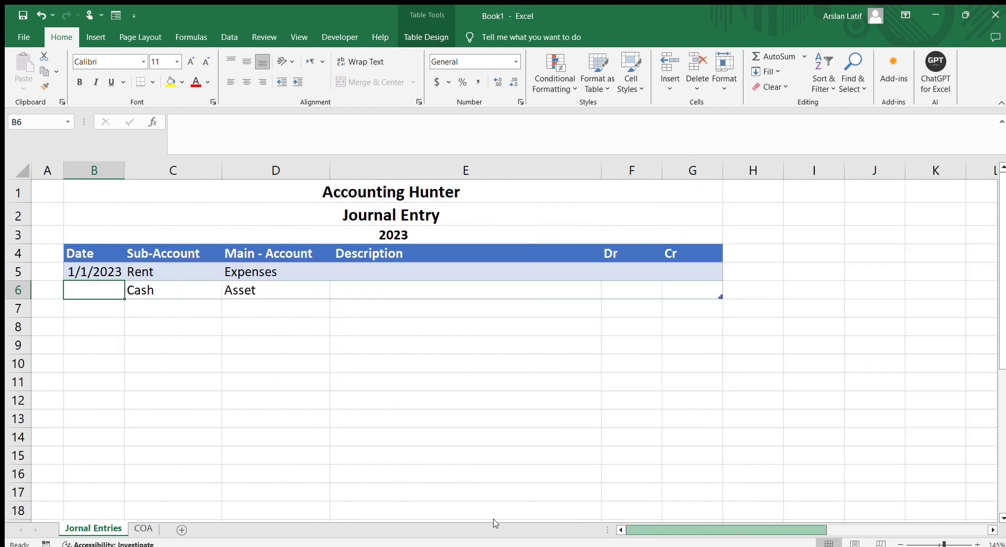
click(979, 436)
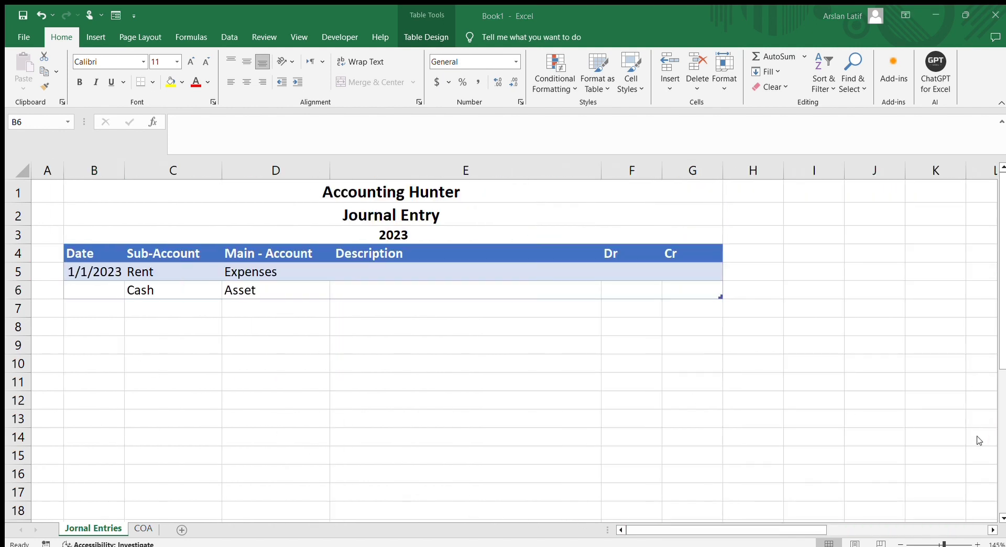
click(940, 97)
click(66, 269)
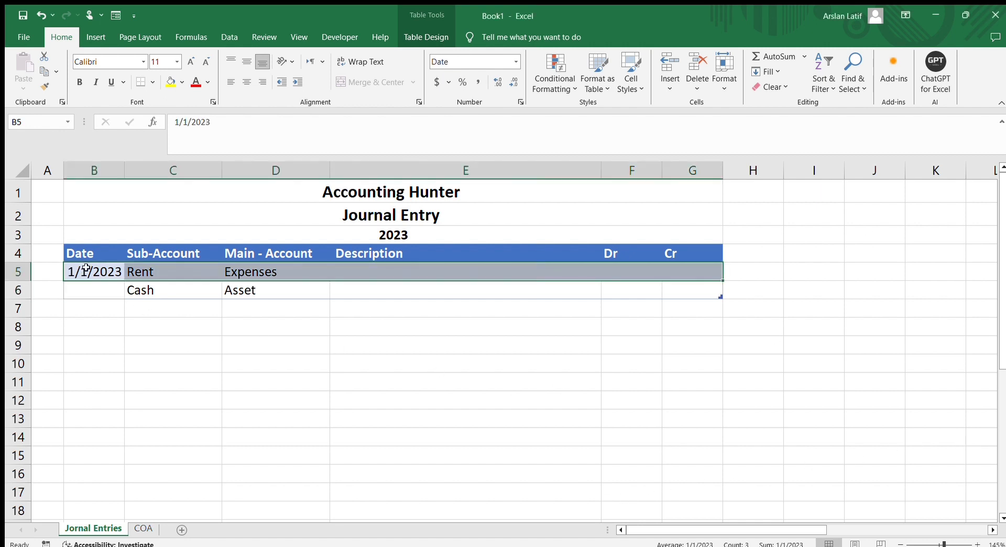
text(1/)
key(BackSpace)
key(BackSpace)
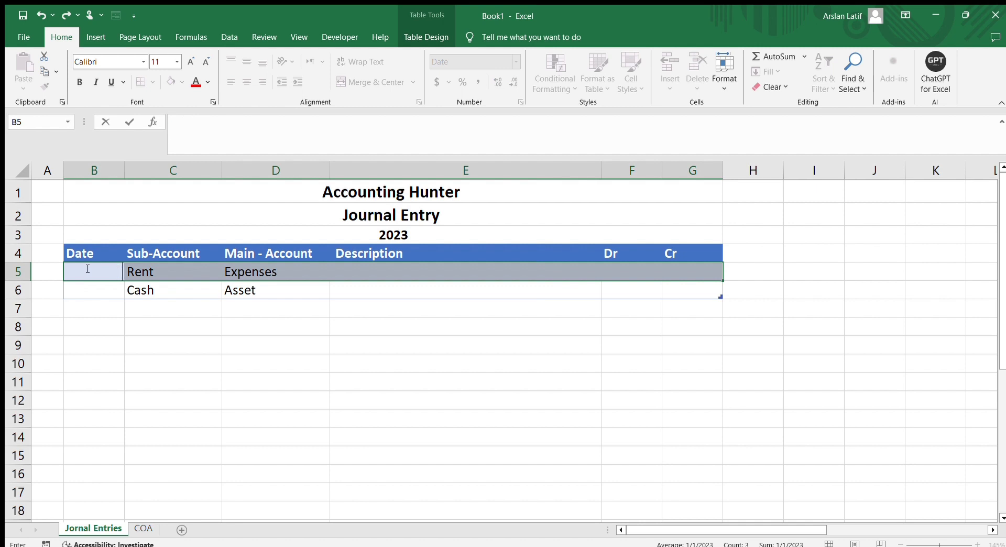
text(4/1/2023)
key(Return)
click(244, 348)
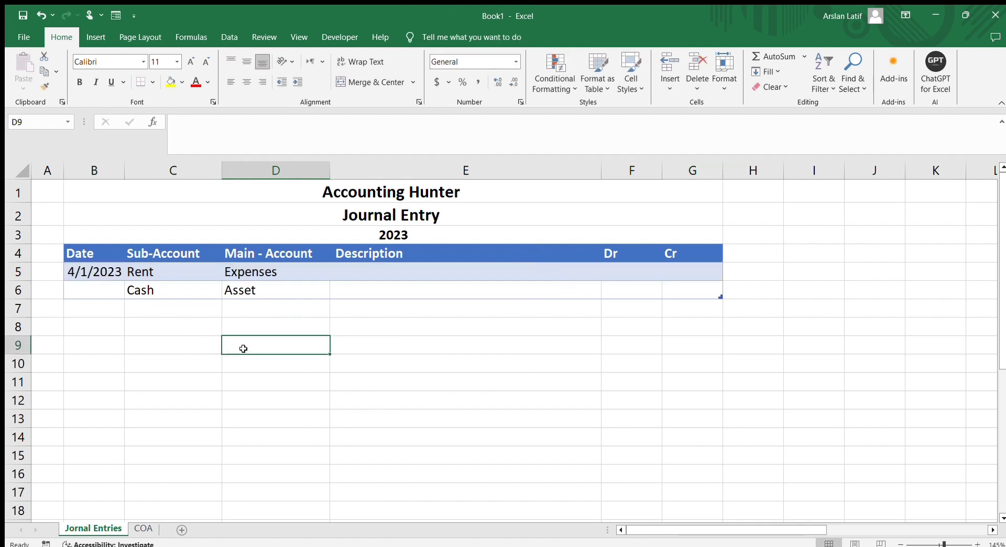
Enter the description "Rent Paid" in E5 and fill it down into E6.
click(394, 265)
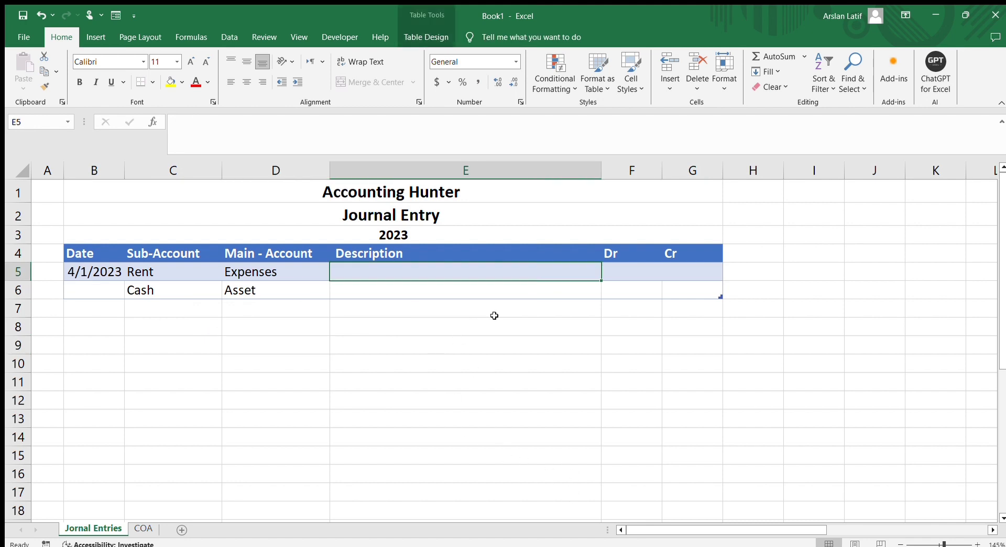
text(Rent)
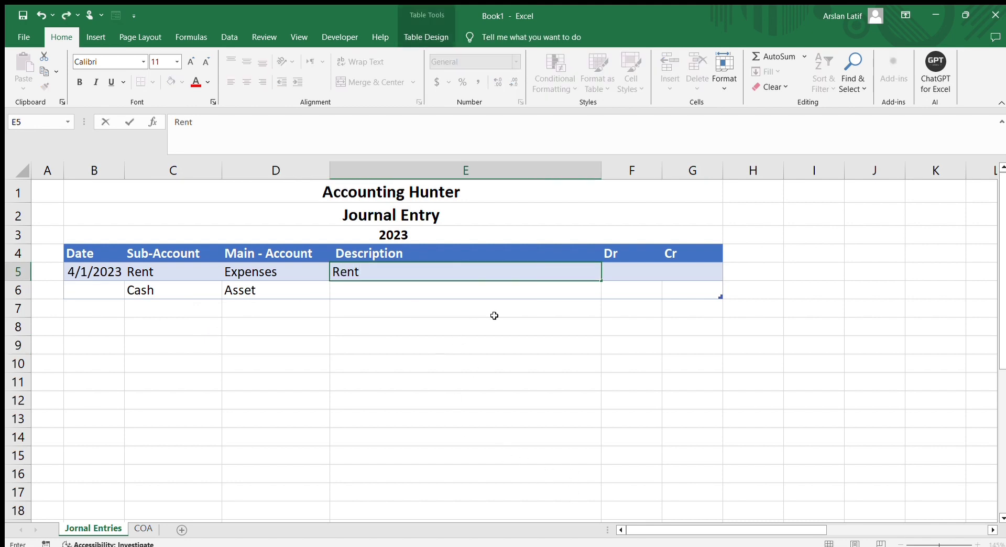
text( Paid)
key(Return)
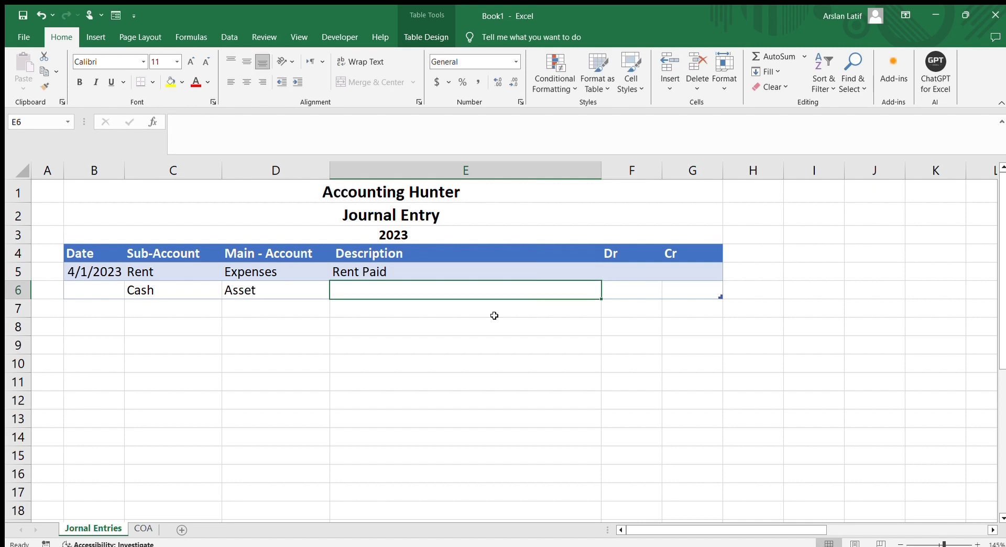
key(Up)
key(shift+Down)
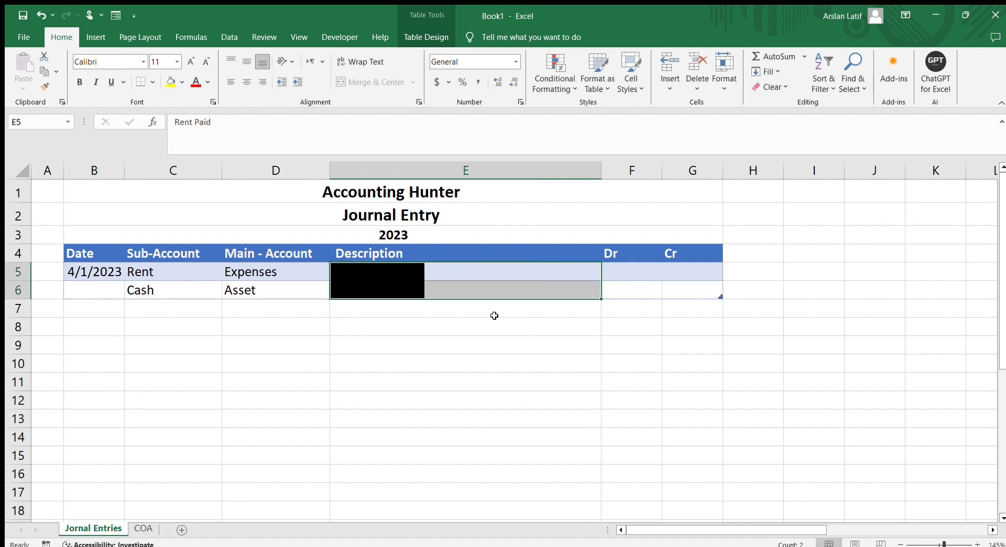
key(ctrl+d)
click(407, 341)
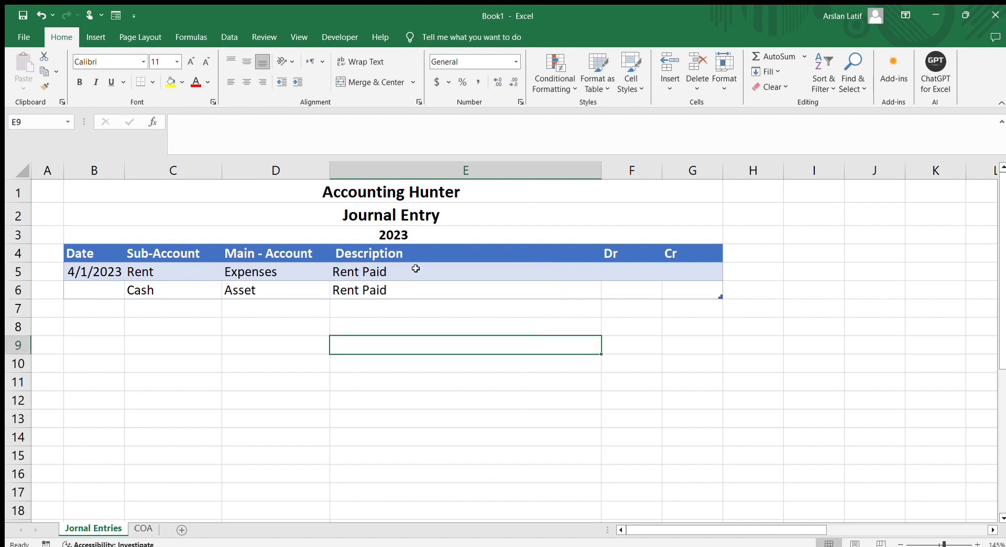
Enter a debit of 10000 for Rent in F5 and widen the Dr and Cr columns to fit the amounts.
click(623, 269)
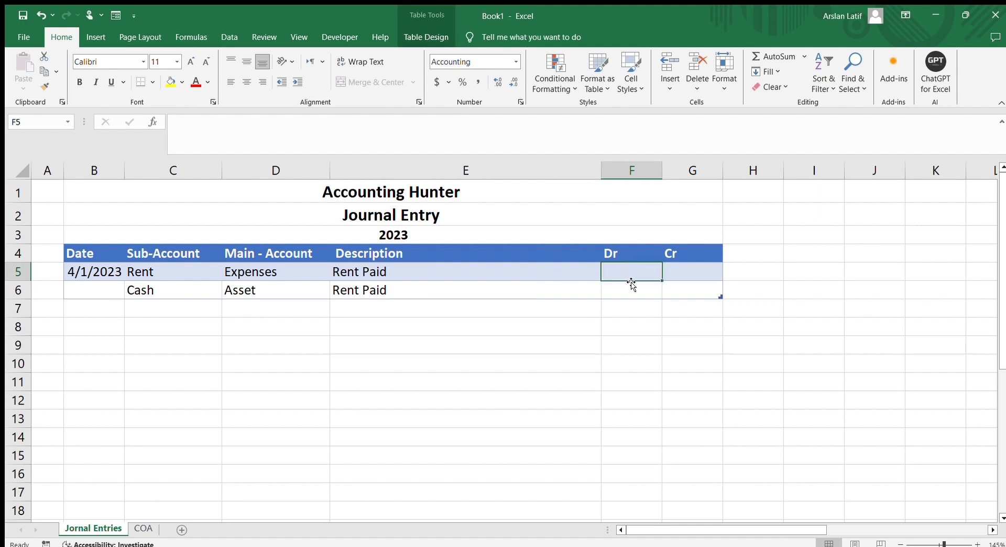
text(10000)
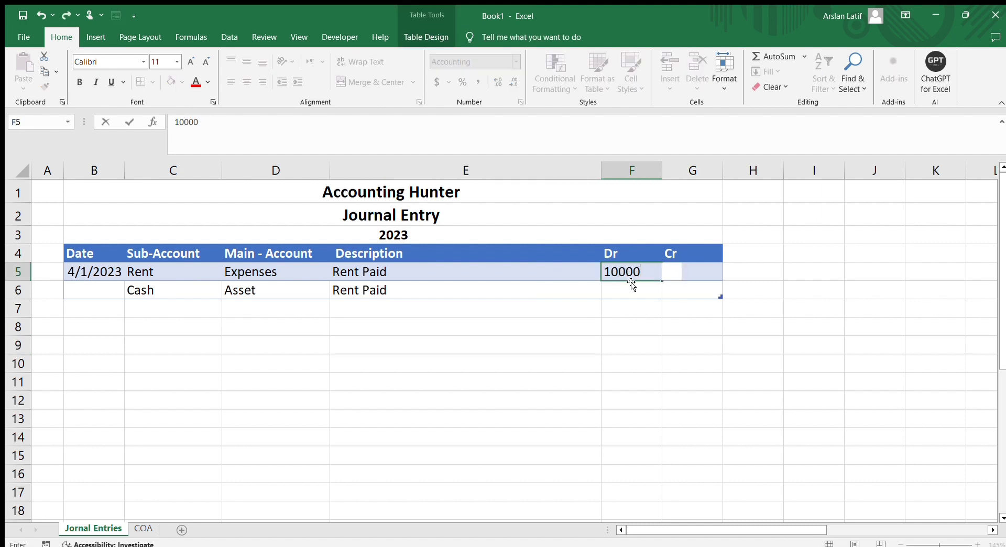
key(Return)
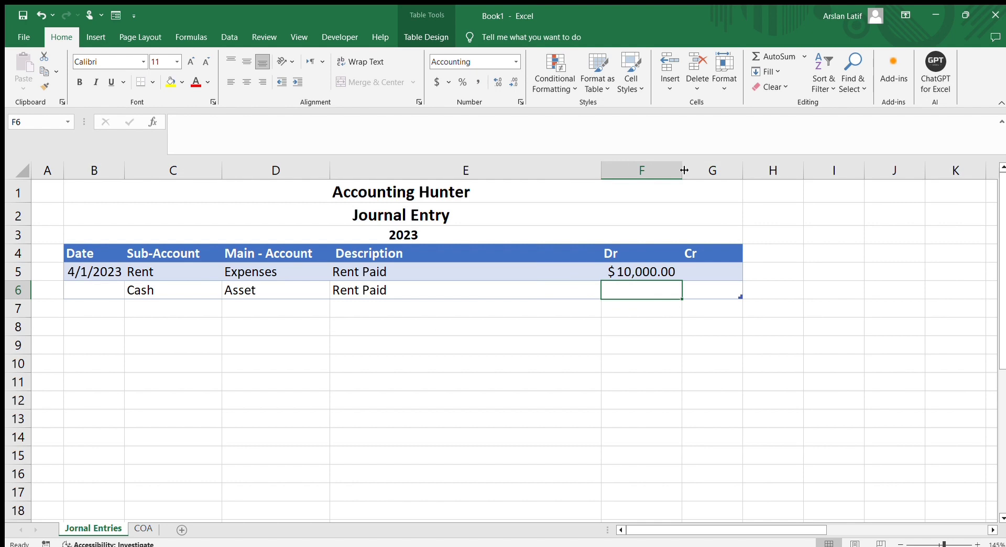
drag(681, 167, 696, 168)
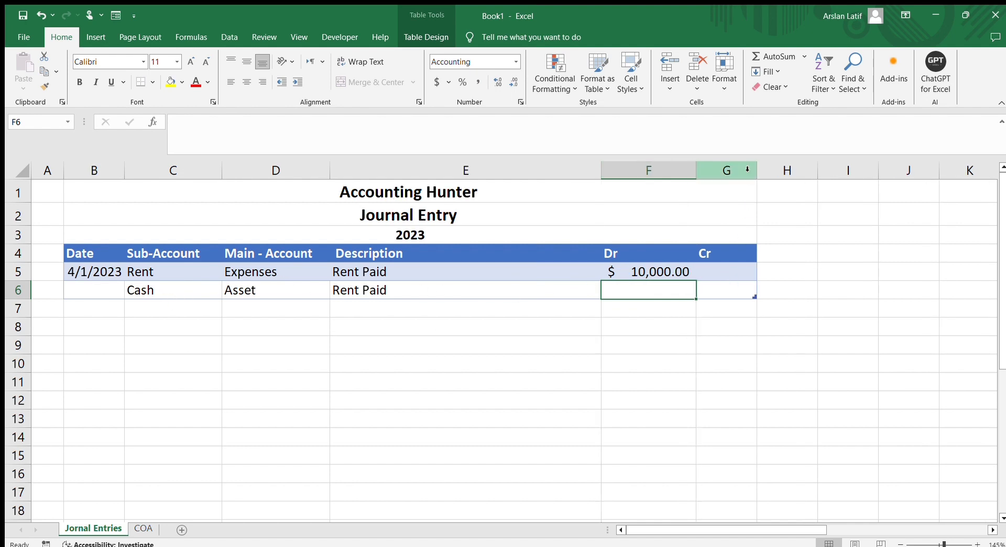
drag(753, 163, 783, 164)
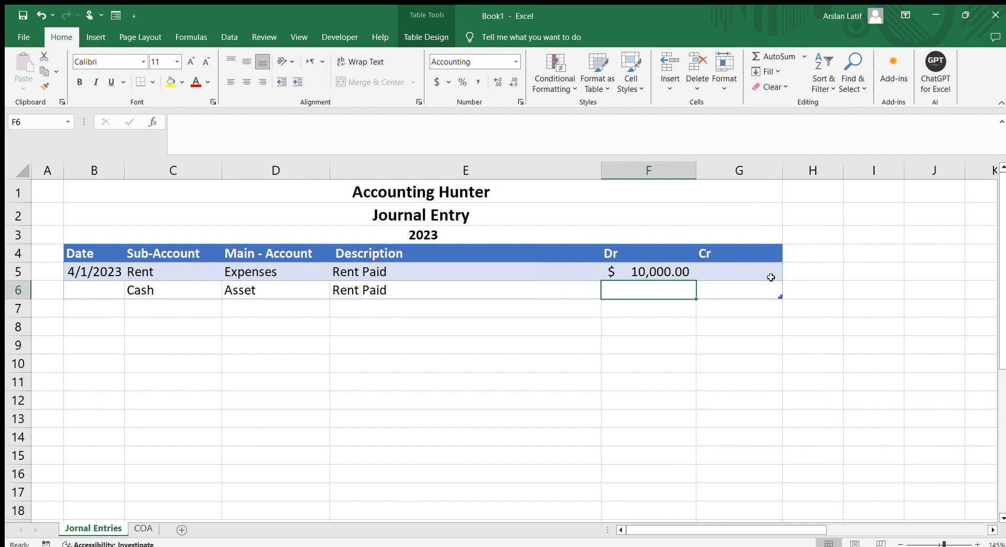
Enter a credit of 10000 for Cash in G6 and add a new journal table row below it.
key(Right)
text(10000)
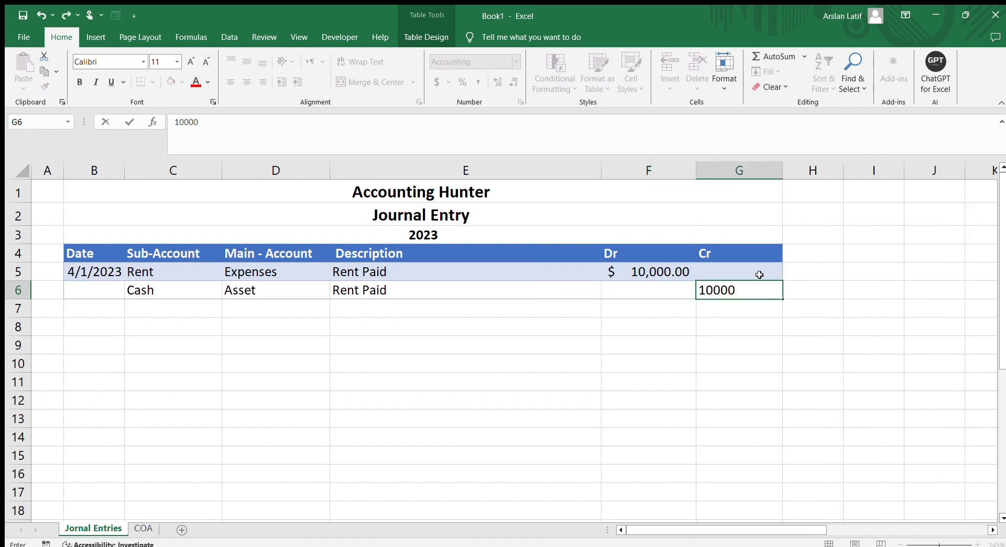
key(Tab)
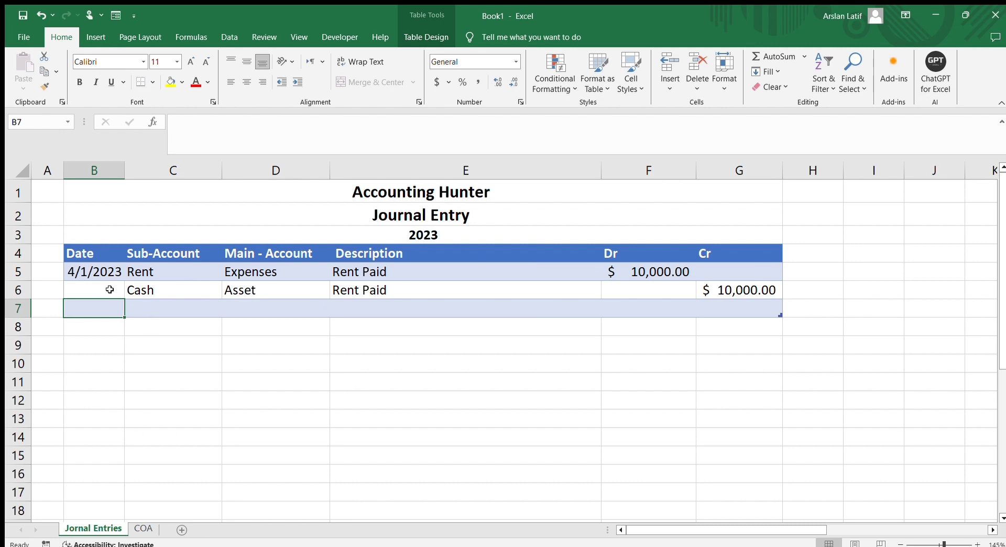
Date row 7 as 4/2/2023, consult the transaction list and choose Office Supplies as the sub-account in C7.
text(4/2/2023)
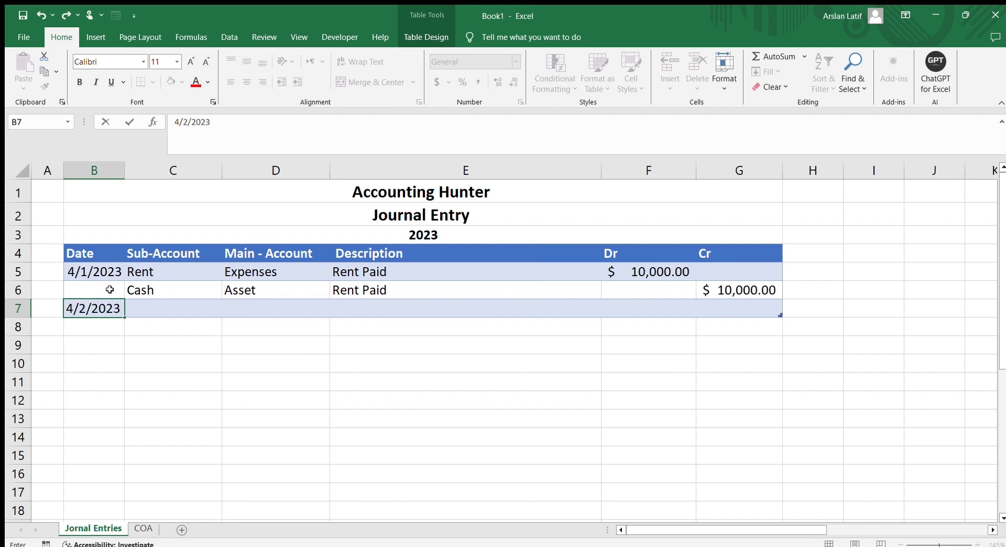
key(Tab)
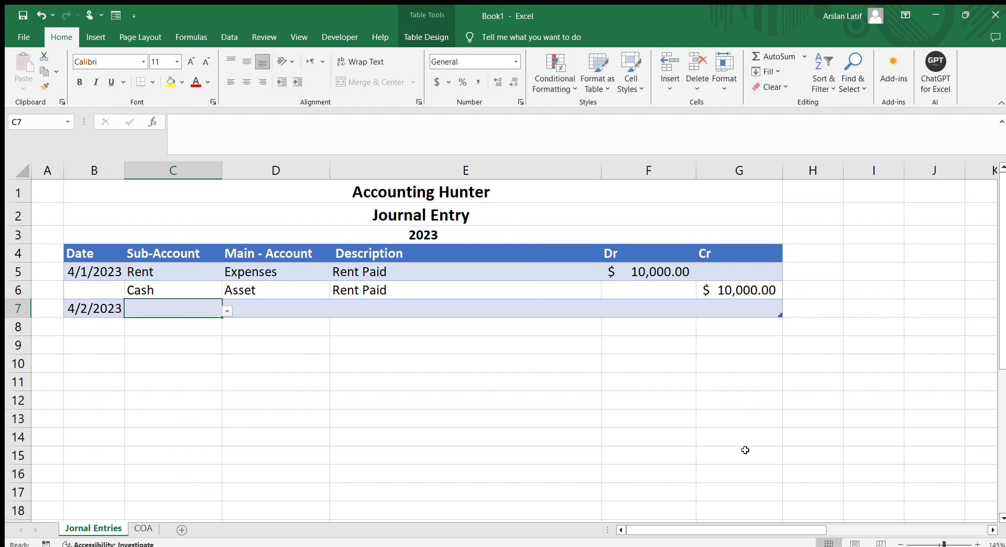
scroll(854, 512, right, 5)
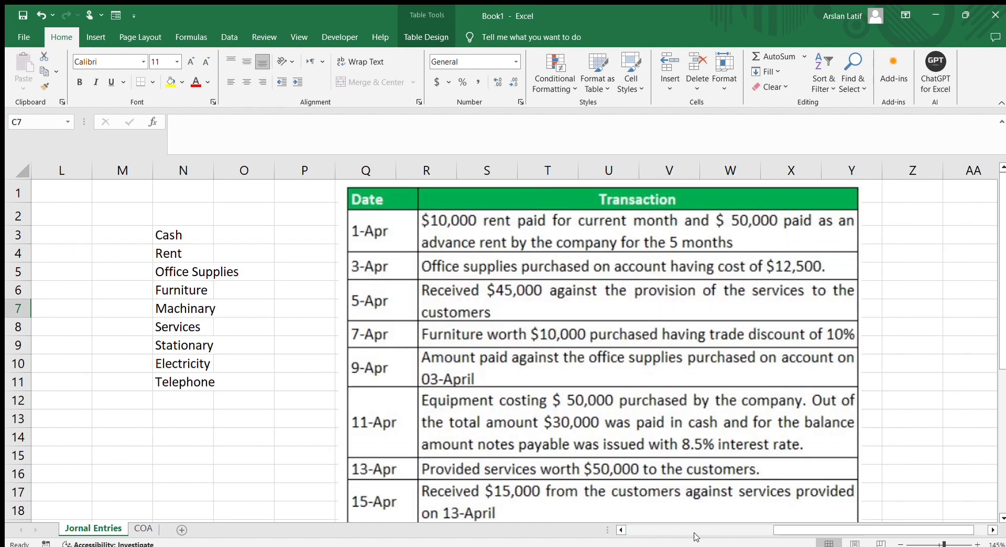
drag(785, 528, 394, 529)
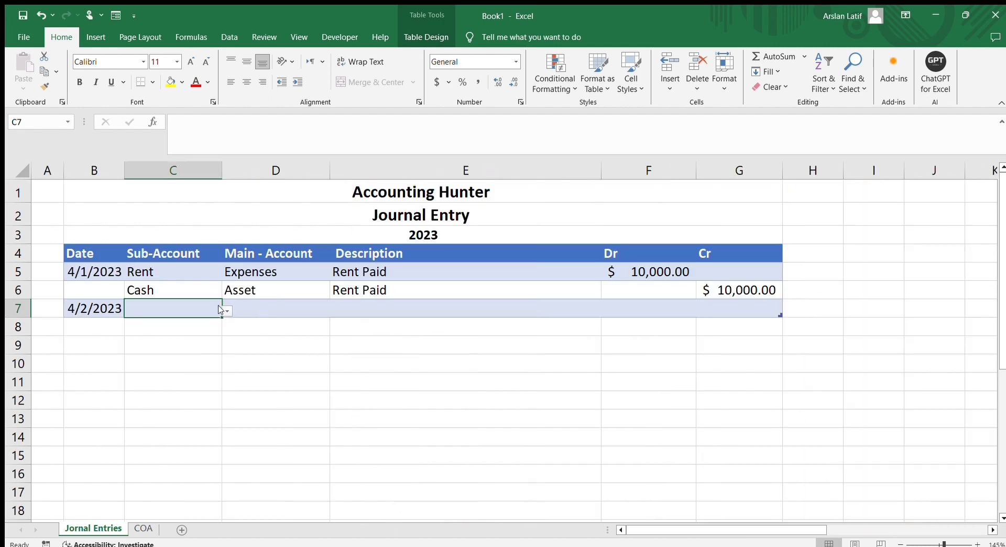
click(166, 346)
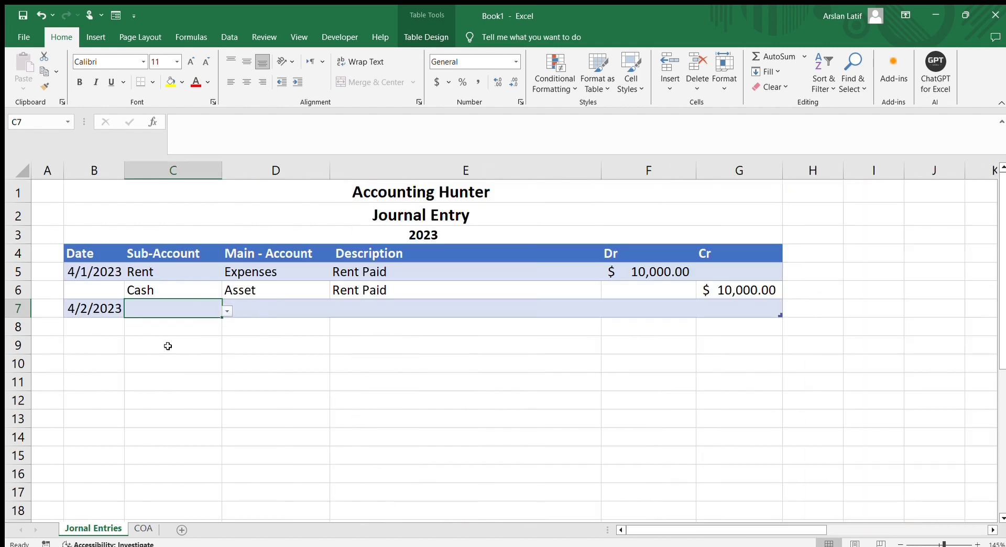
Describe row 7 as "Office Supplies Purchased" with a debit of 12500, and add a new table row.
click(413, 305)
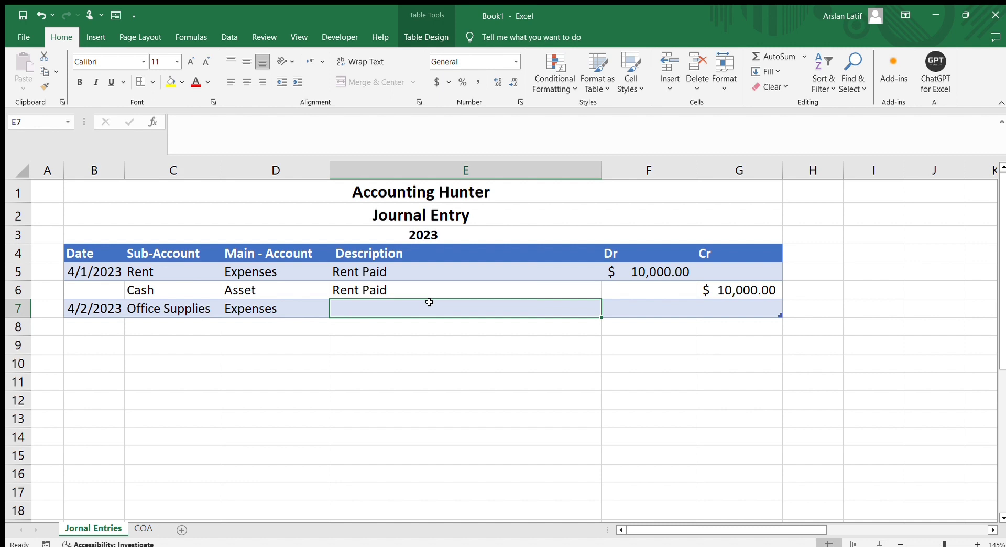
text(Office Supplies Purchs)
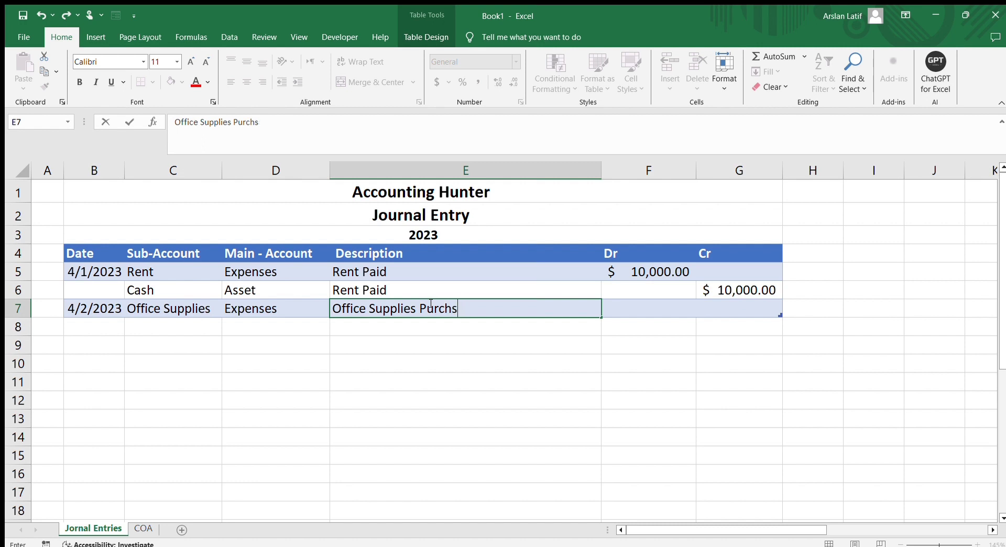
text(aased)
key(Tab)
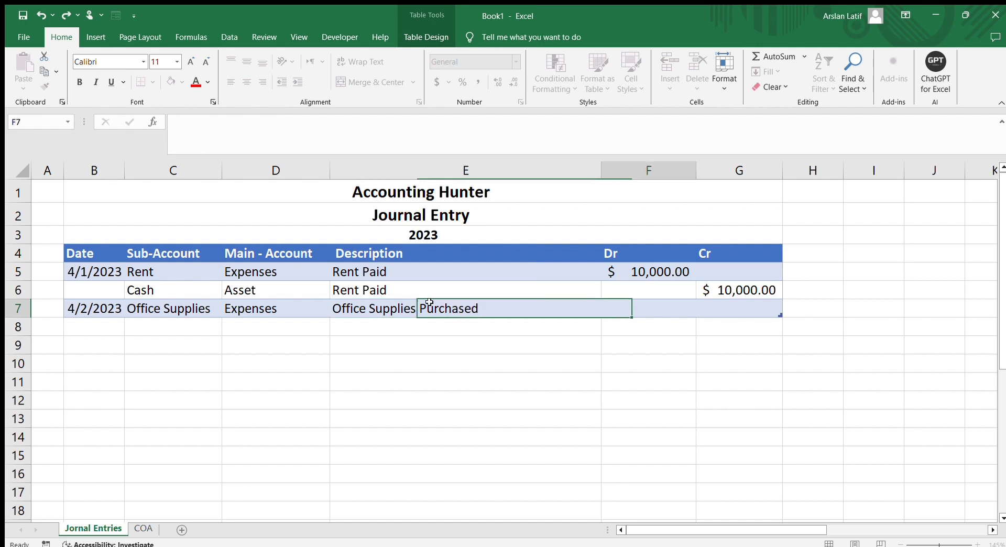
text(12500)
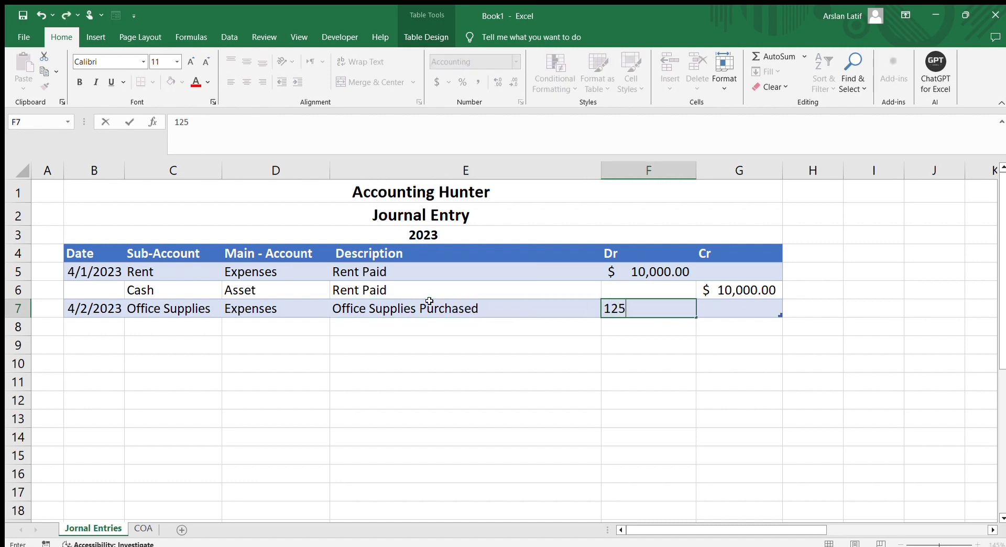
key(Tab)
key(Tab)
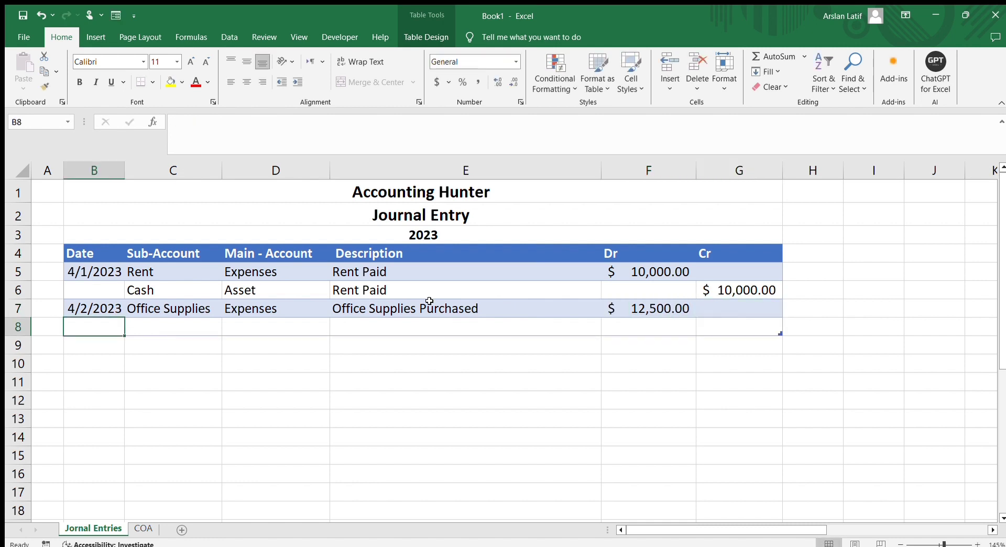
Choose Cash as the sub-account in C8 and fill the "Office Supplies Purchased" description down into E8.
key(Tab)
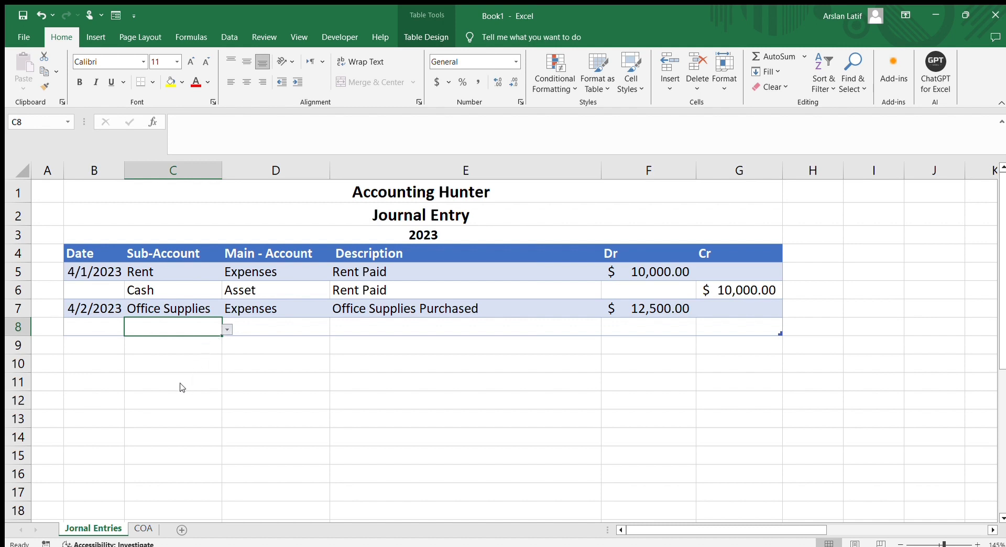
click(176, 344)
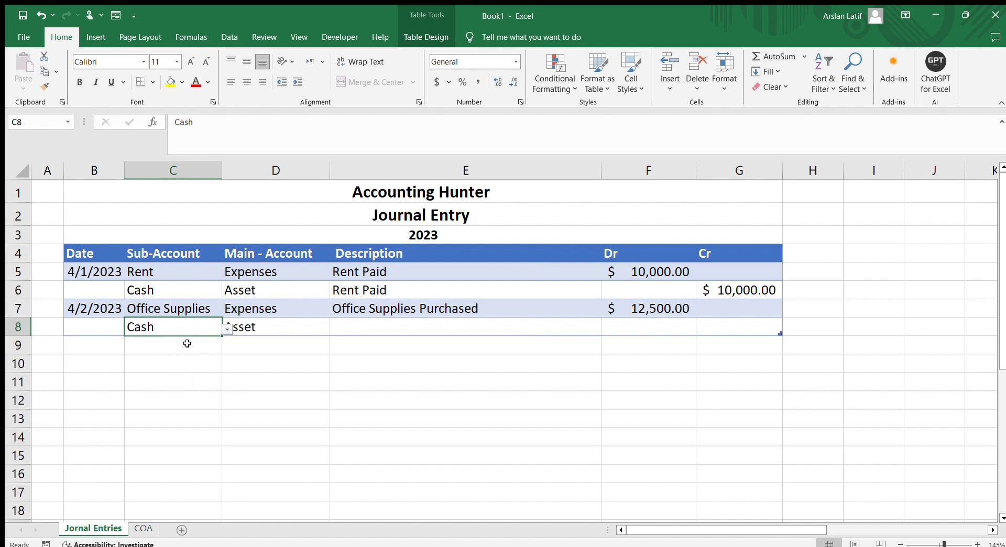
click(381, 330)
drag(445, 312, 445, 321)
key(ctrl+d)
Enter a credit of 12500 for Cash in G8 and add the next journal table row.
key(Right)
key(Down)
key(Right)
text(12500)
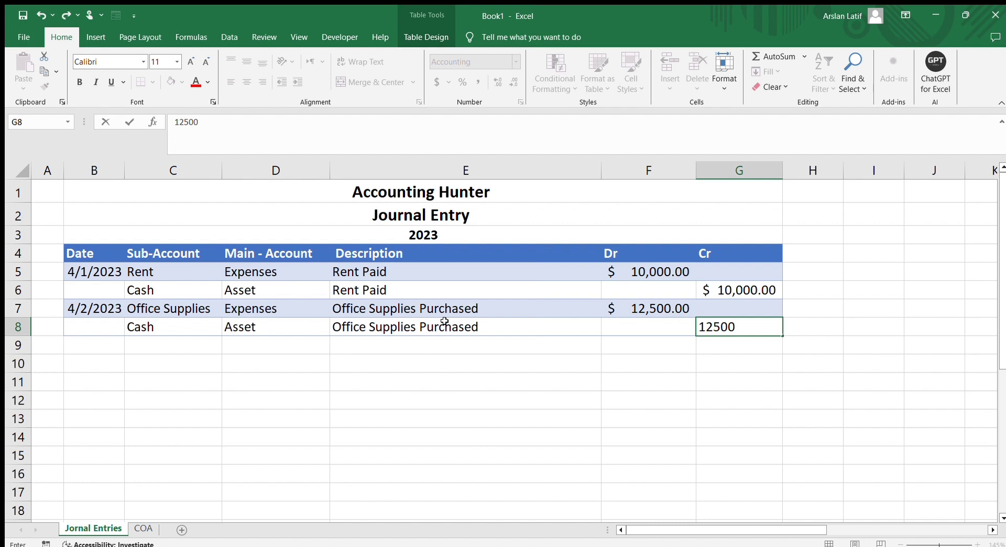
key(Tab)
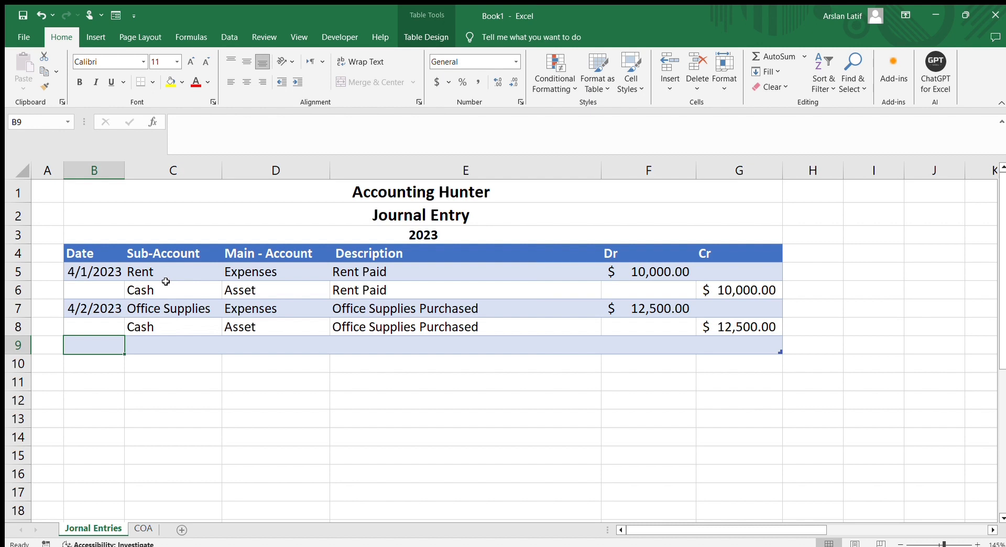
Consult the transaction list beside the journal and date row 9 as 4/6/2023.
drag(694, 531, 831, 530)
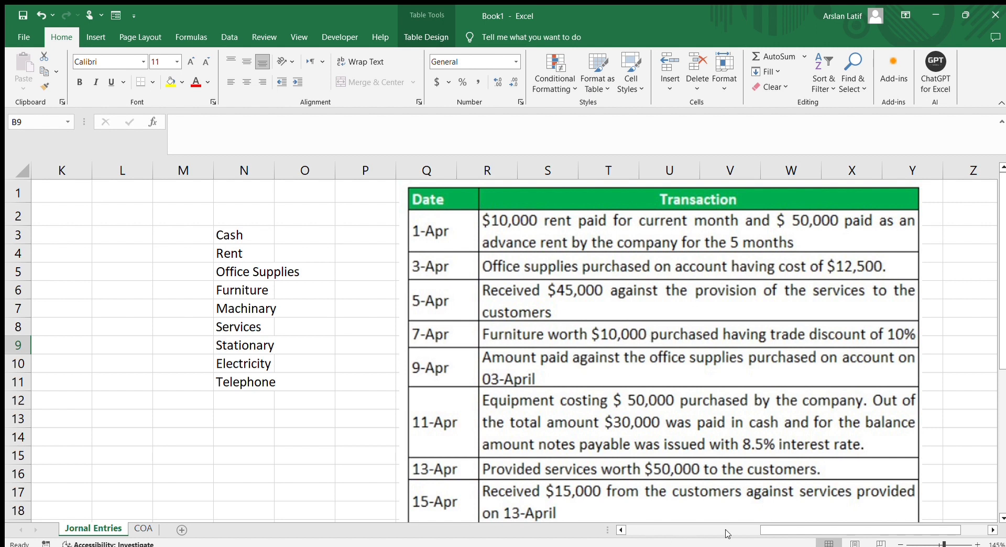
drag(773, 531, 638, 531)
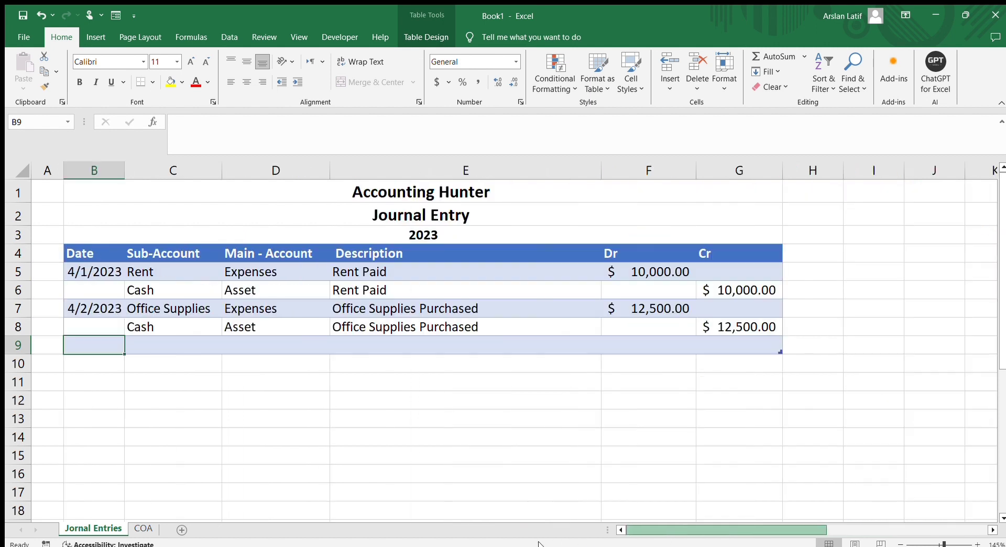
click(359, 467)
click(155, 340)
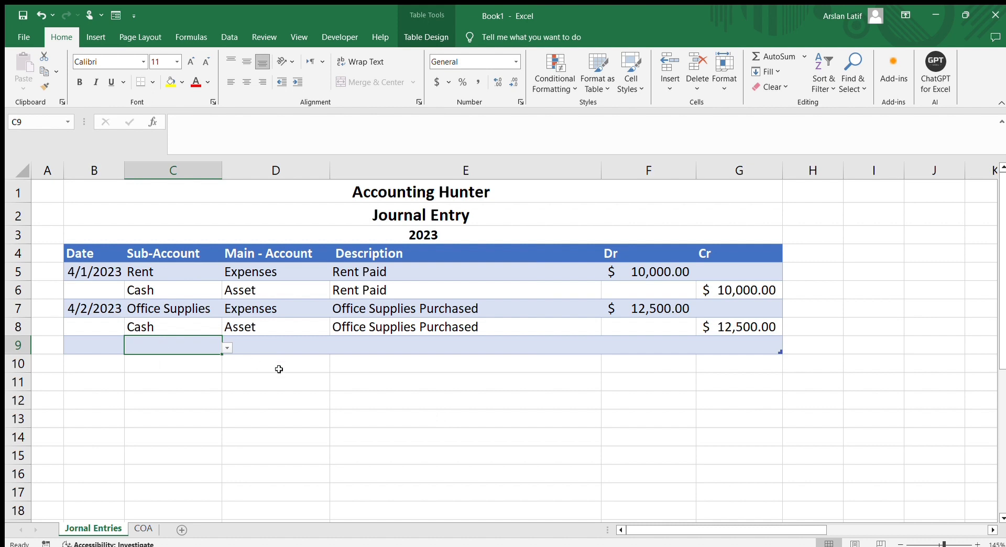
key(Left)
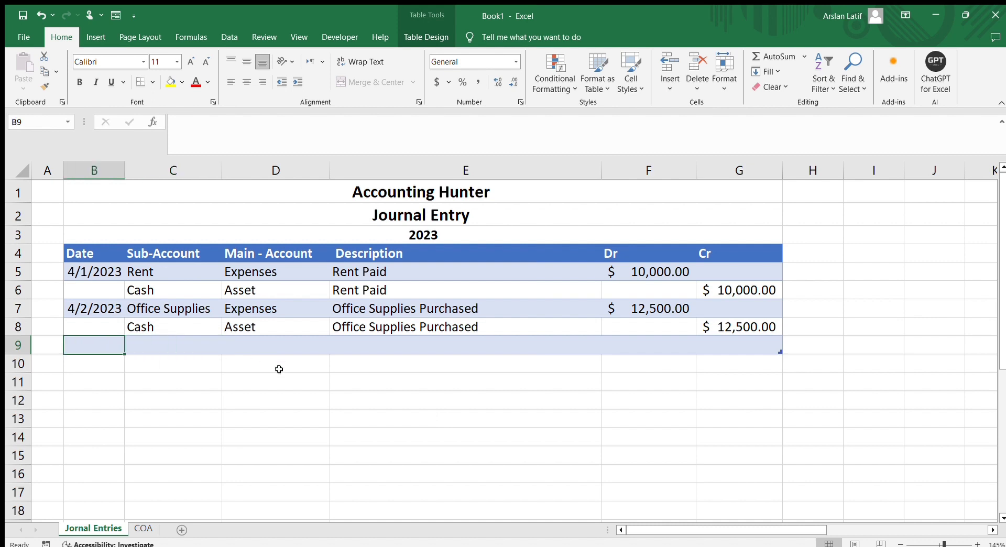
text(4/6/2023)
key(Tab)
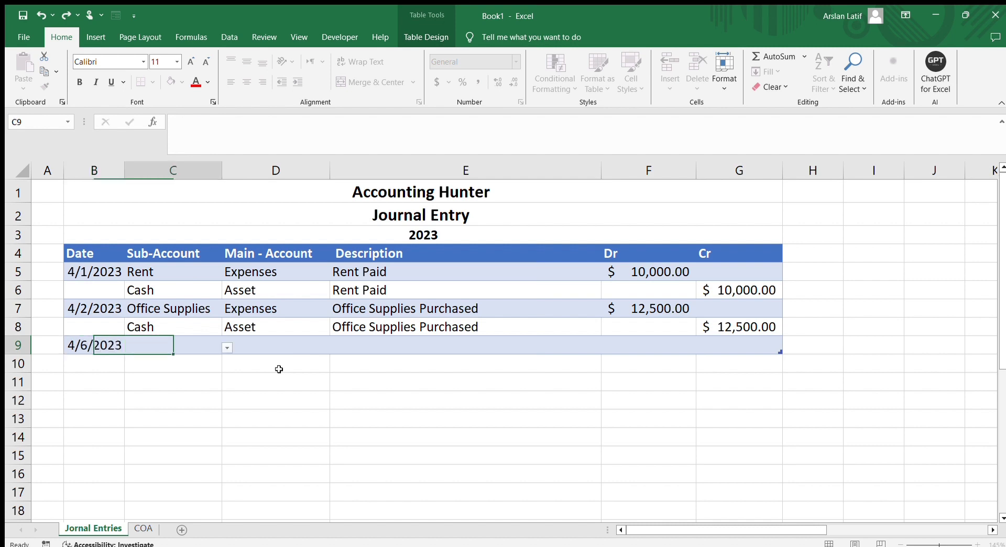
Choose Furniture from the account list as the sub-account in C9.
text(fu)
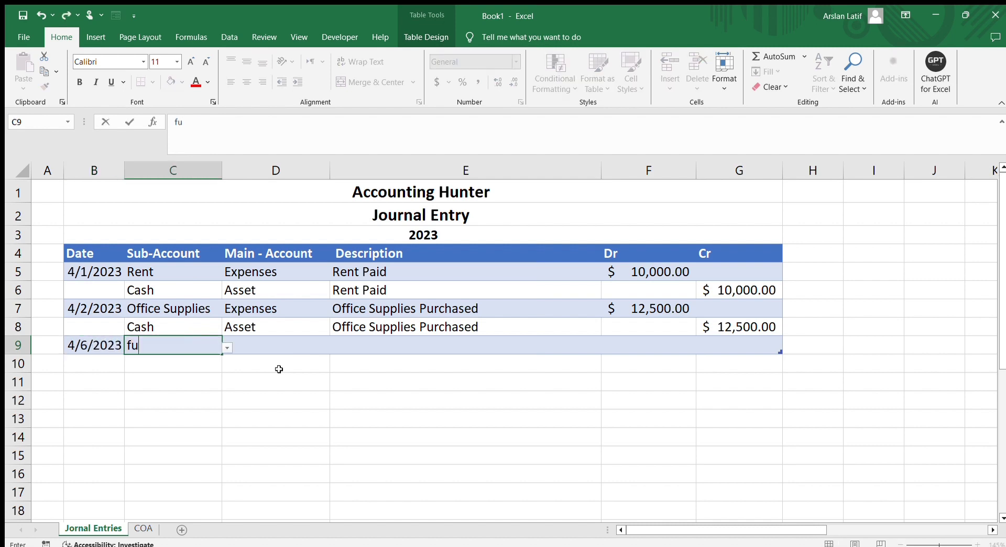
click(228, 348)
key(Escape)
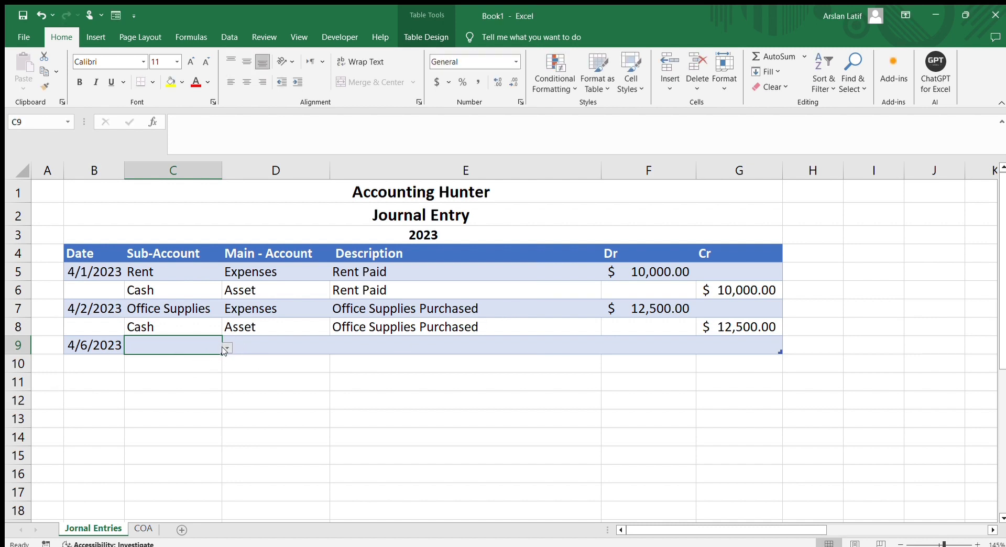
click(164, 394)
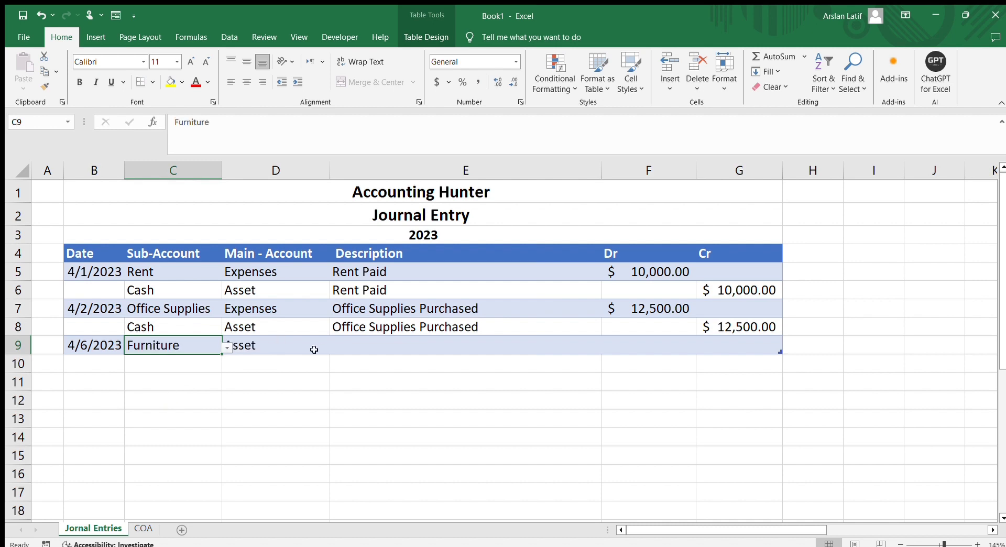
Enter "Table Purchased" as the description in E9.
click(398, 339)
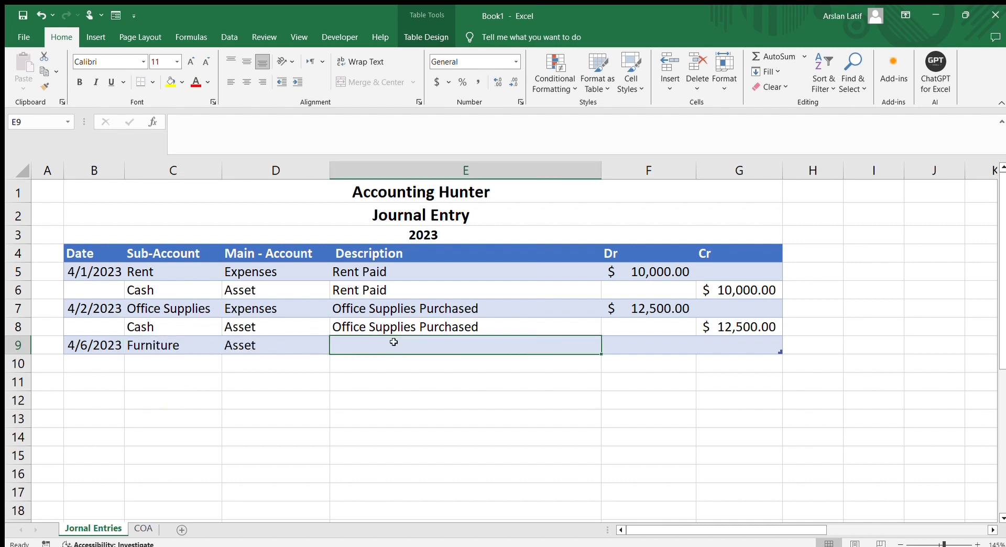
double_click(396, 346)
text(Fursnit)
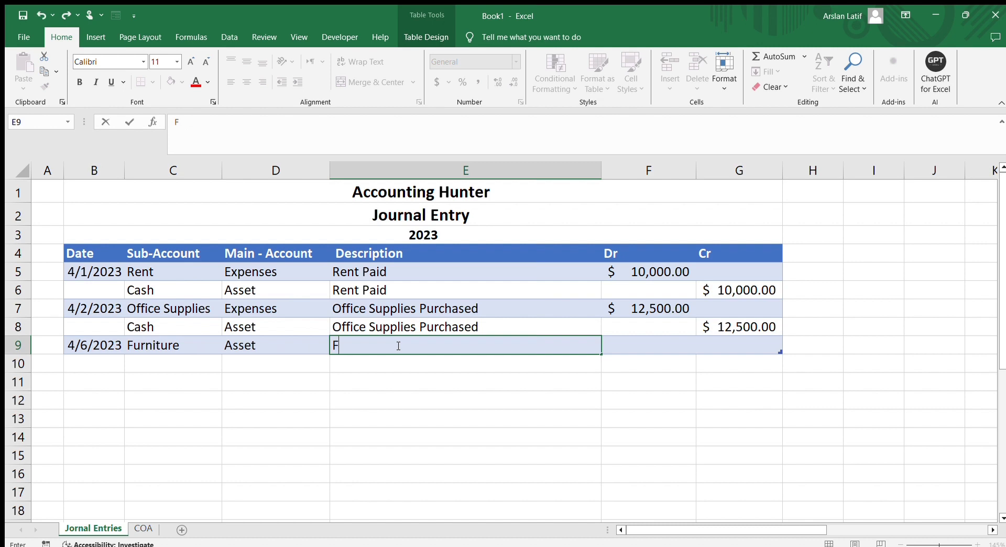
key(BackSpace)
key(BackSpace)
key(BackSpace)
key(BackSpace)
key(BackSpace)
text(Table Purcjas)
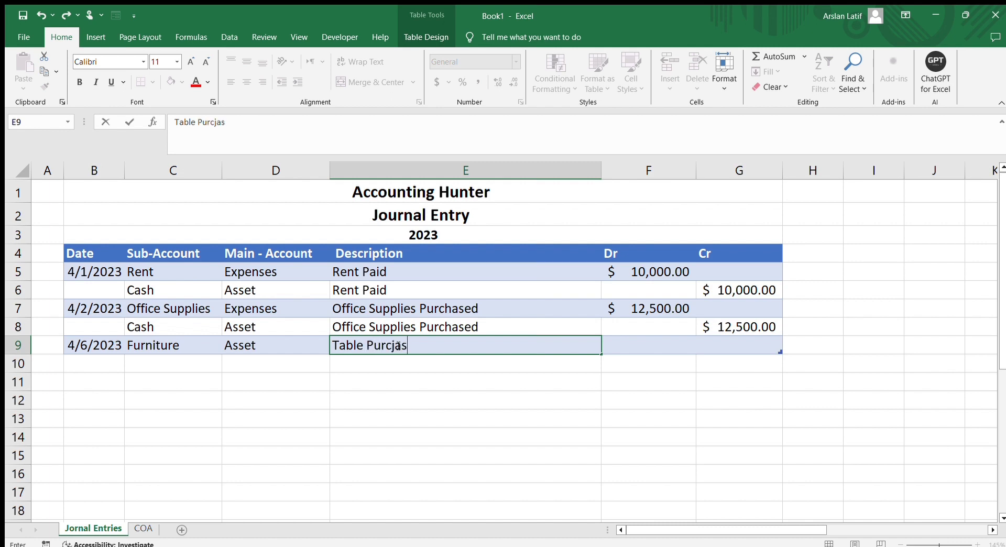
key(BackSpace)
key(BackSpace)
text(hased)
key(Tab)
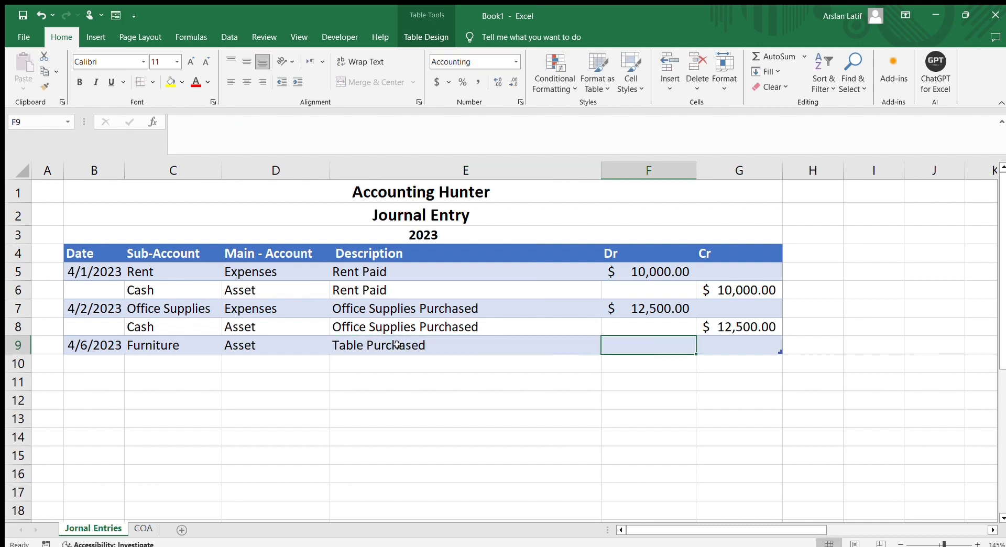
Enter a debit of 500 for Furniture in F9 and add a new journal table row.
text(500)
key(Tab)
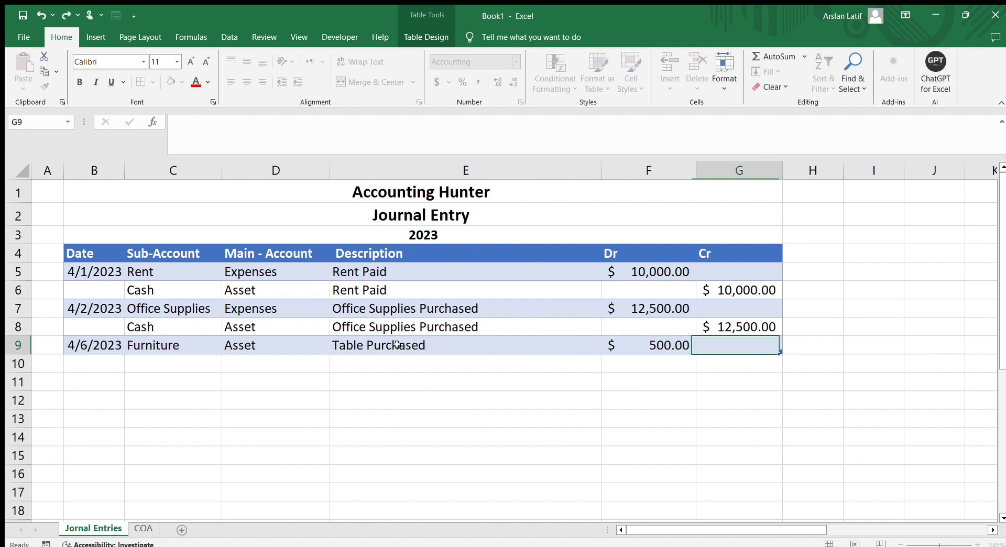
key(Tab)
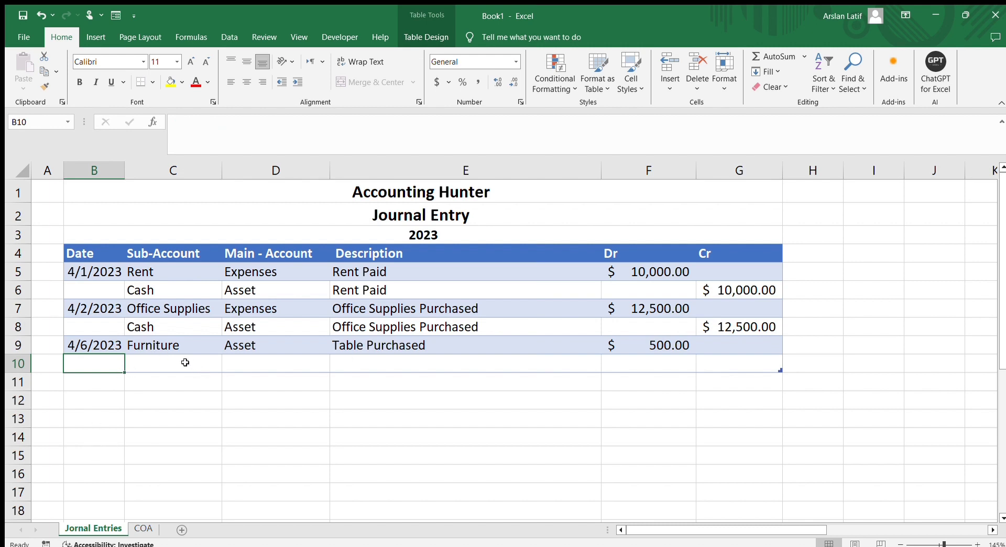
Choose Cash as the sub-account in C10 and fill the "Table Purchased" description down into E10.
click(219, 366)
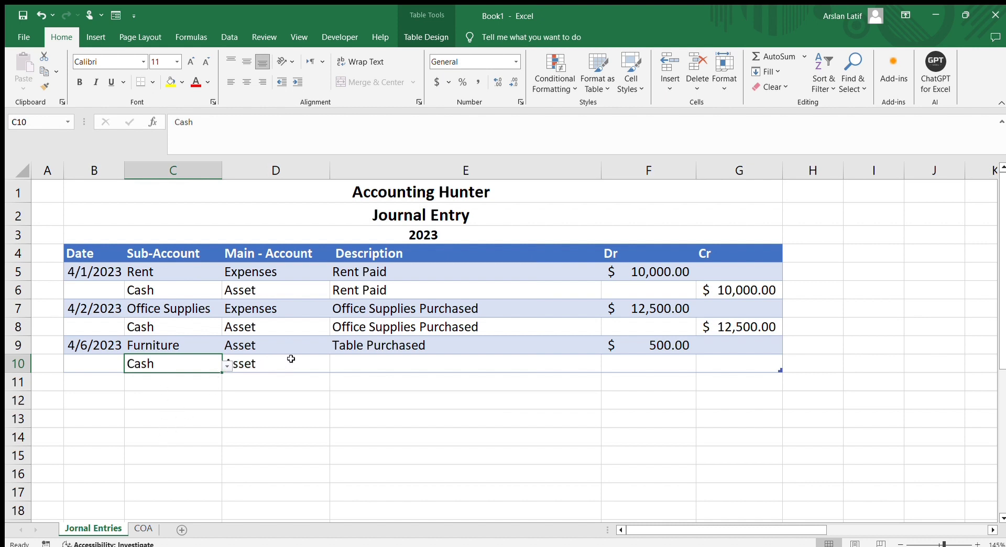
click(370, 360)
drag(369, 345, 370, 360)
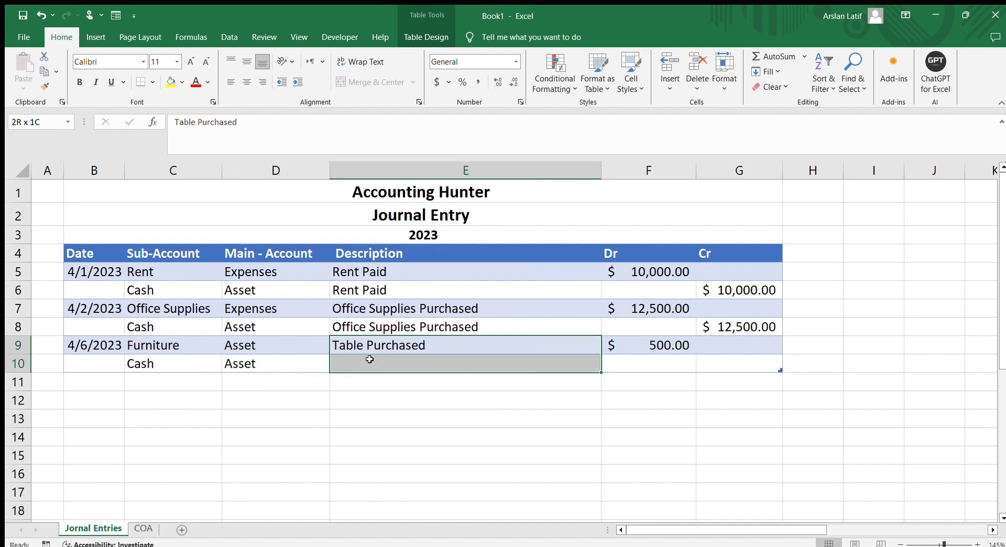
key(ctrl+d)
Enter a credit of 500 for Cash in G10 and add the next journal table row.
key(Right)
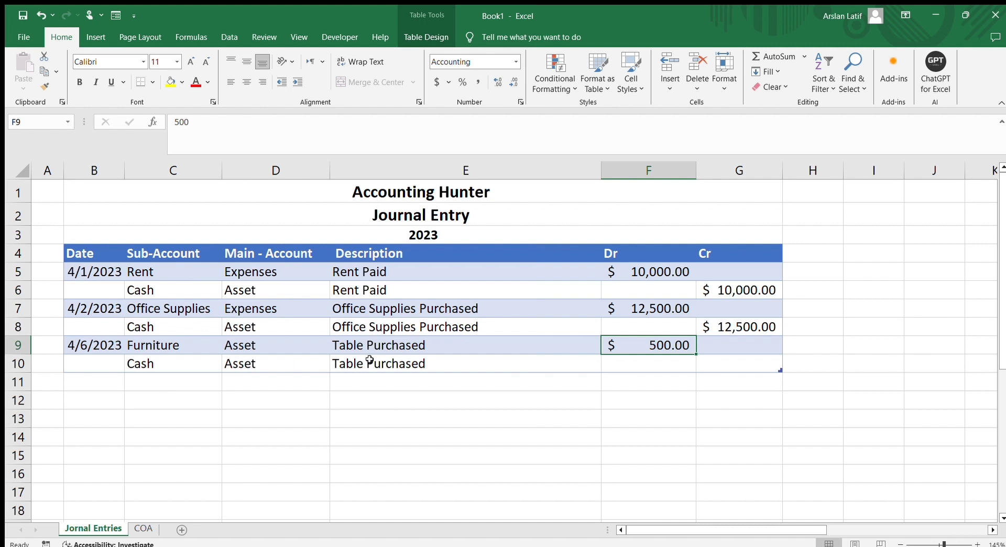
key(Down)
key(Right)
text(5000)
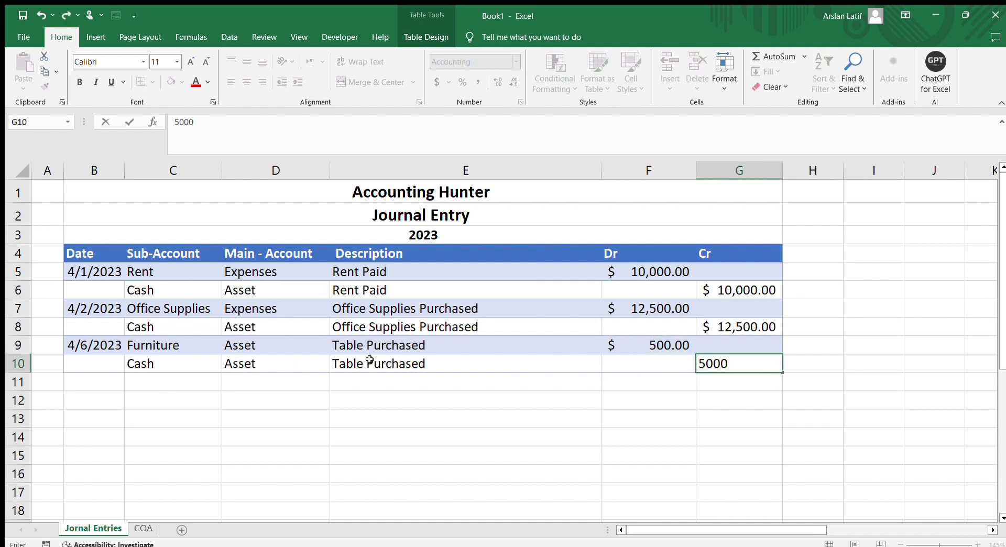
key(BackSpace)
key(Tab)
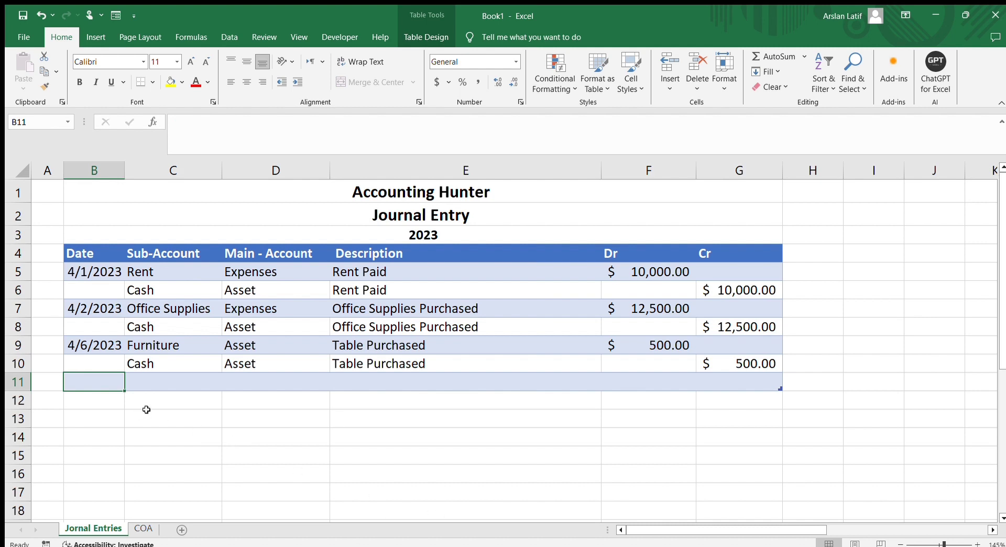
Date row 11 as 4/10/2023 and choose Material as the sub-account in C11.
text(4/10/2023)
key(Tab)
scroll(146, 410, down, 1)
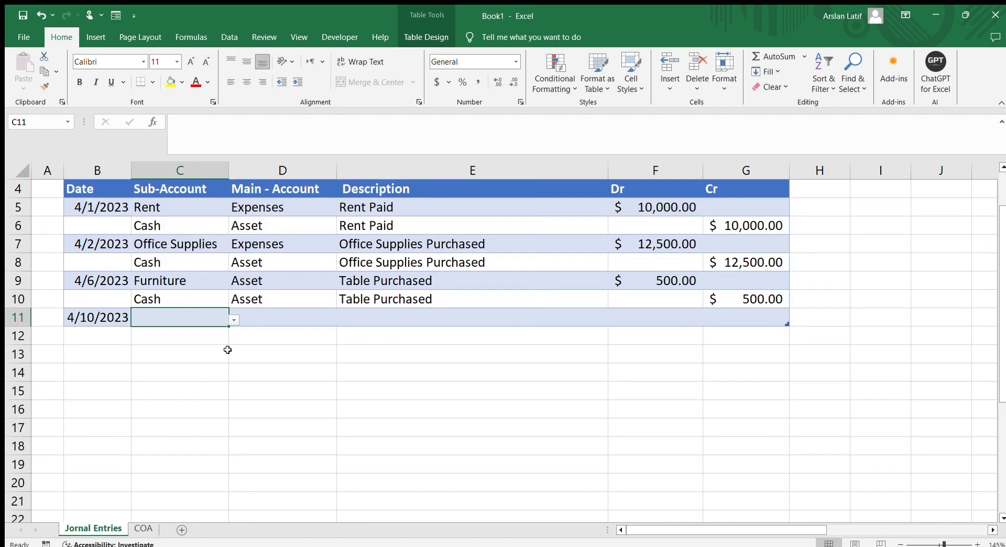
click(160, 421)
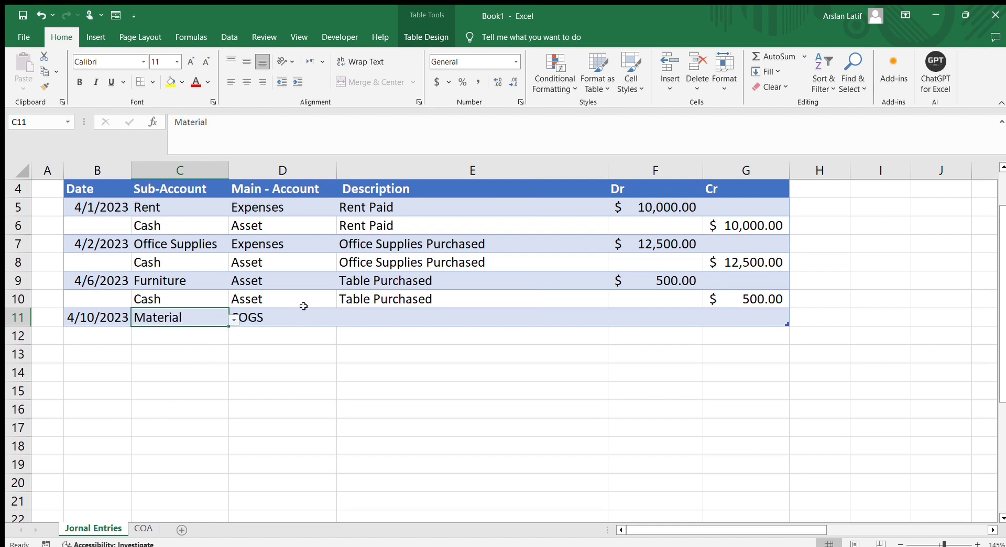
Describe row 11 as "20 Unit purchased" with a debit of 100, and add a new table row.
click(391, 318)
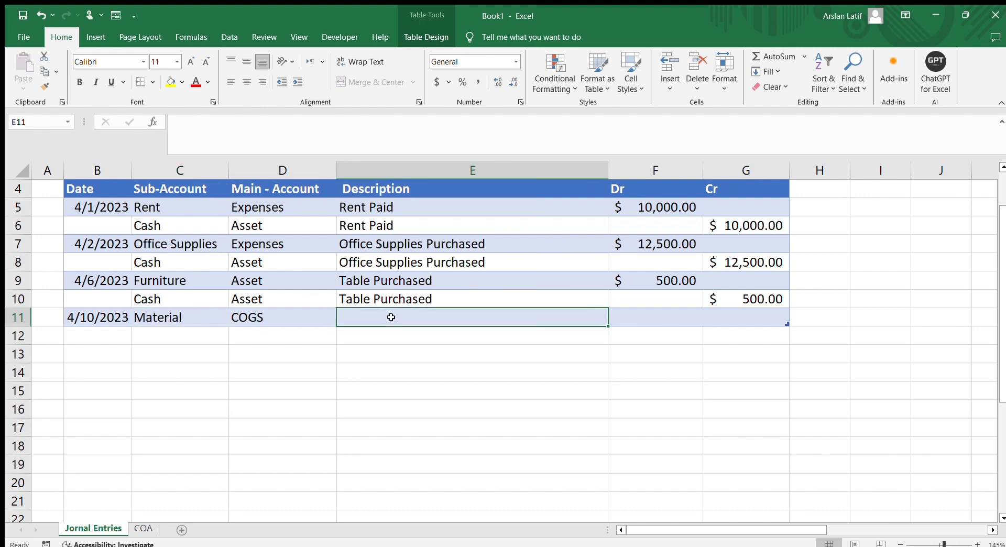
text(@0)
key(BackSpace)
key(BackSpace)
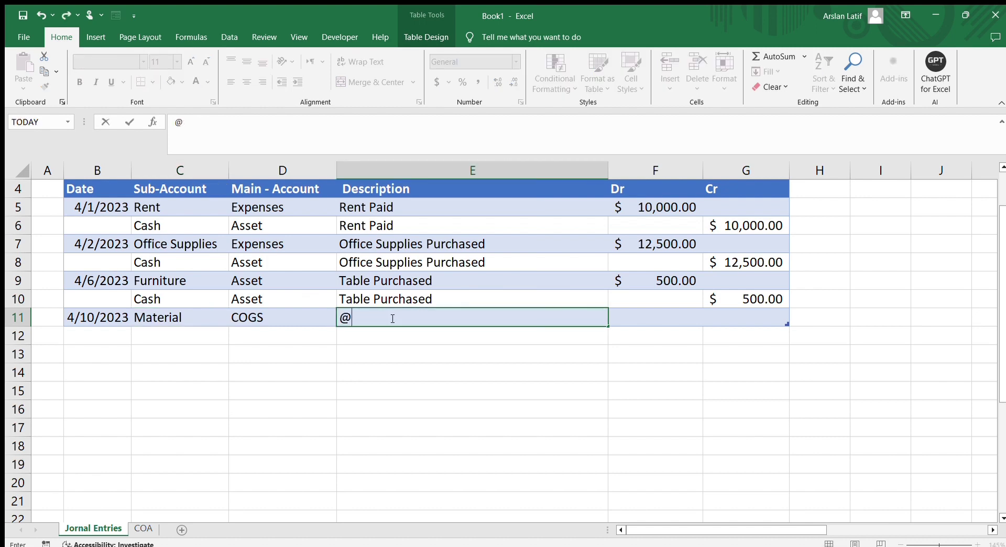
text(20 Un)
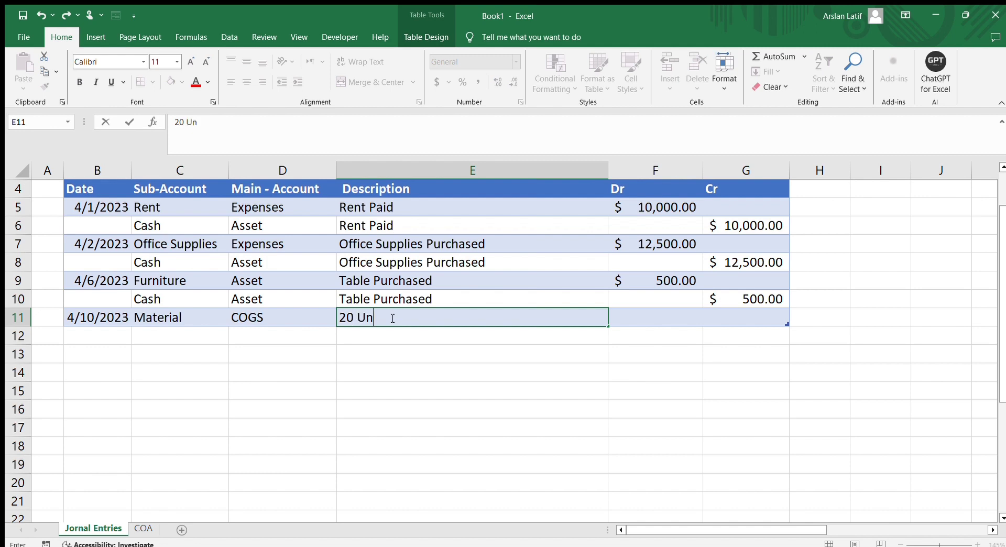
text(it purchased)
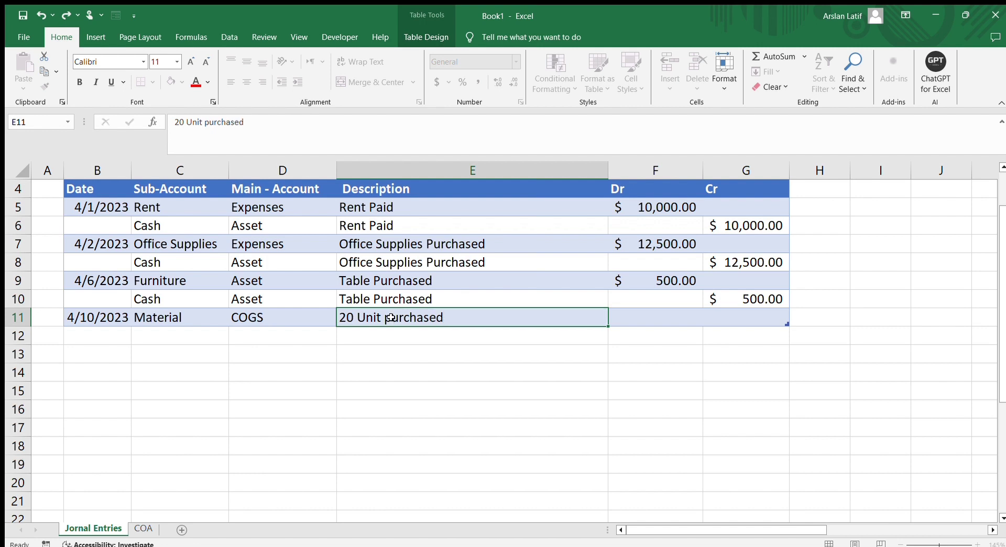
key(Tab)
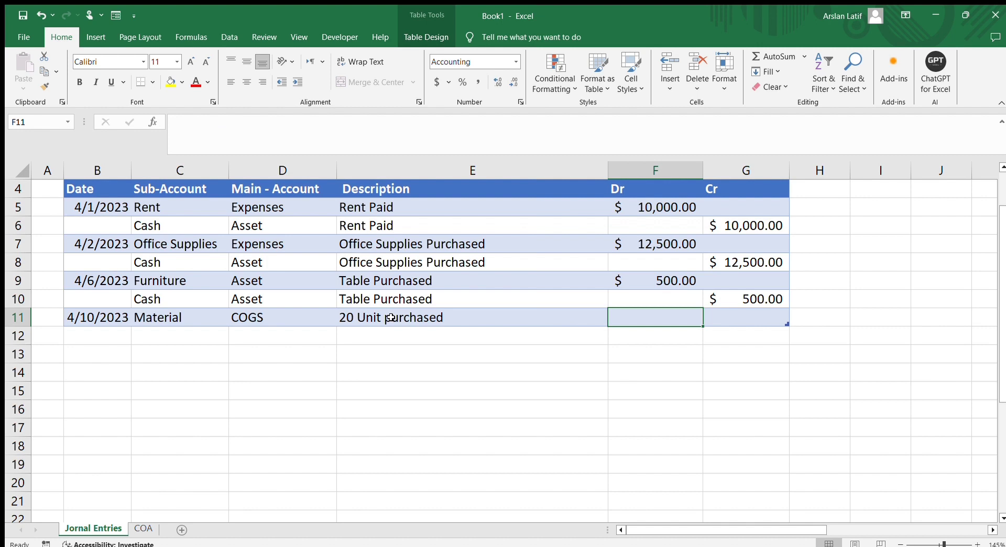
text(100)
key(Return)
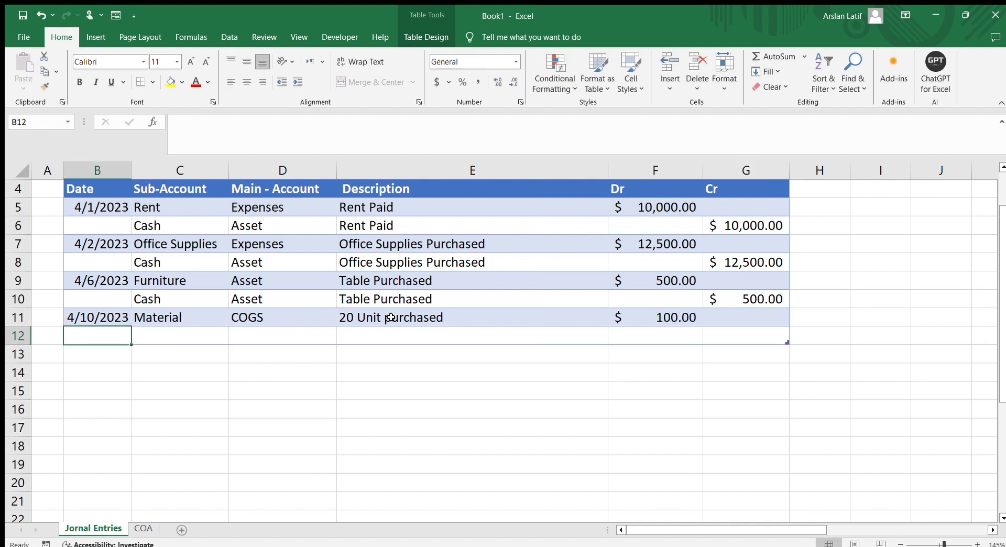
Choose Cash as the sub-account in C12 and fill the "20 Unit purchased" description down into E12.
key(Tab)
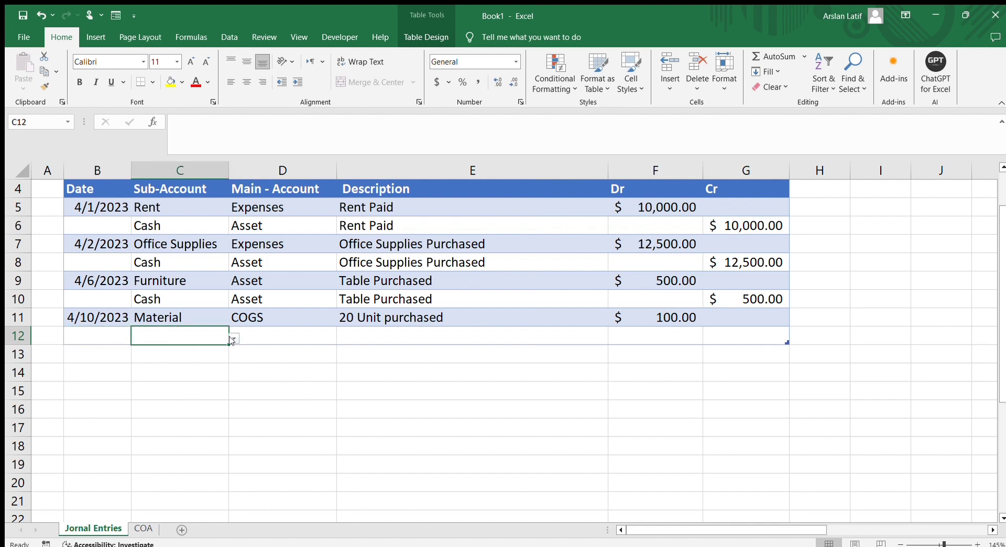
click(179, 347)
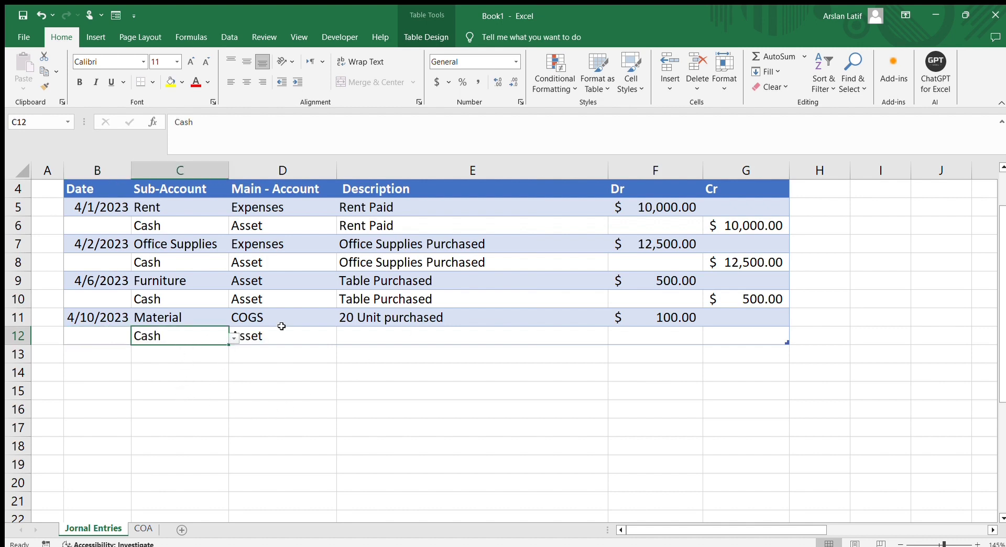
click(283, 334)
drag(390, 321, 397, 333)
key(ctrl+d)
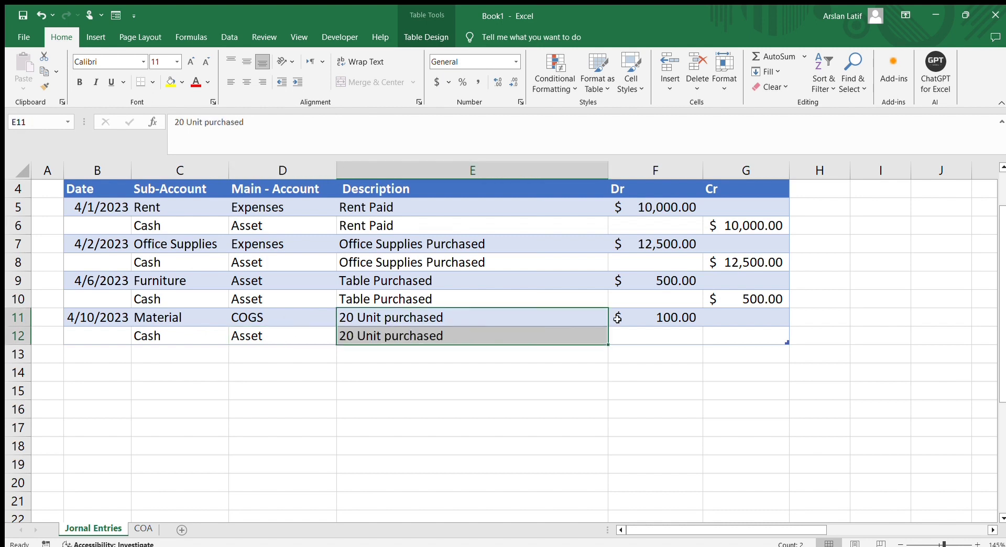
Enter a credit of 100 for Cash in G12 and add the next journal table row.
click(734, 335)
text(100)
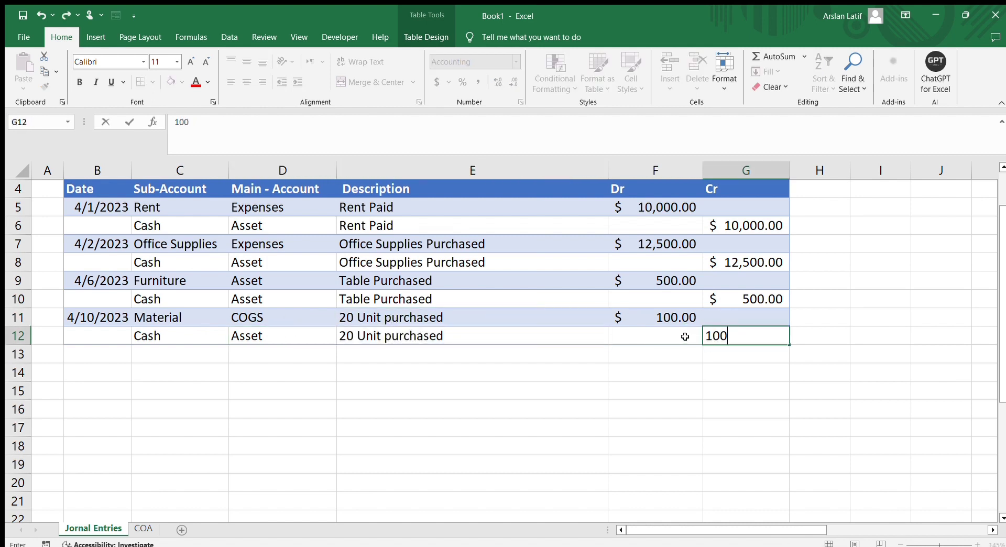
key(Tab)
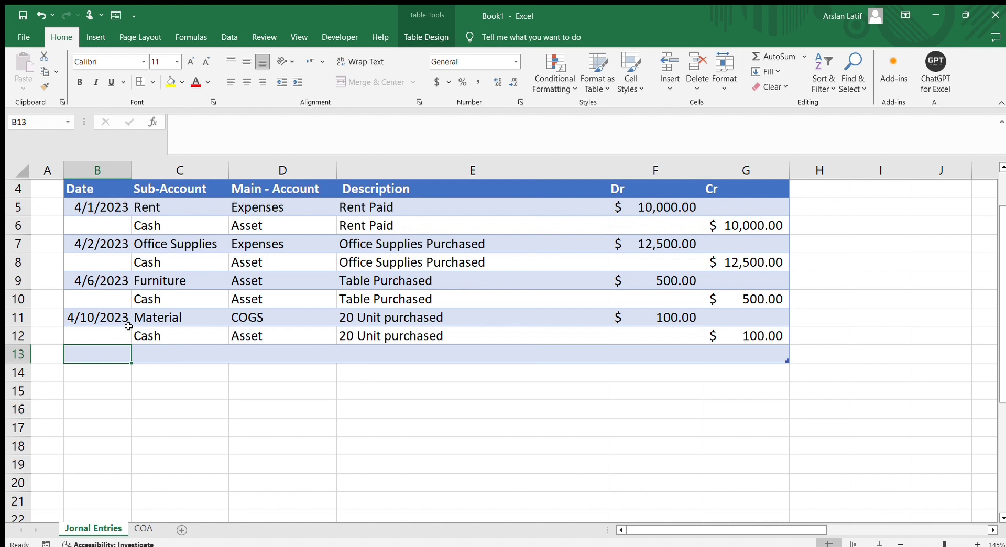
Date row 13 as 4/15/2023 and select its sub-account cell C13.
text(4/15/2)
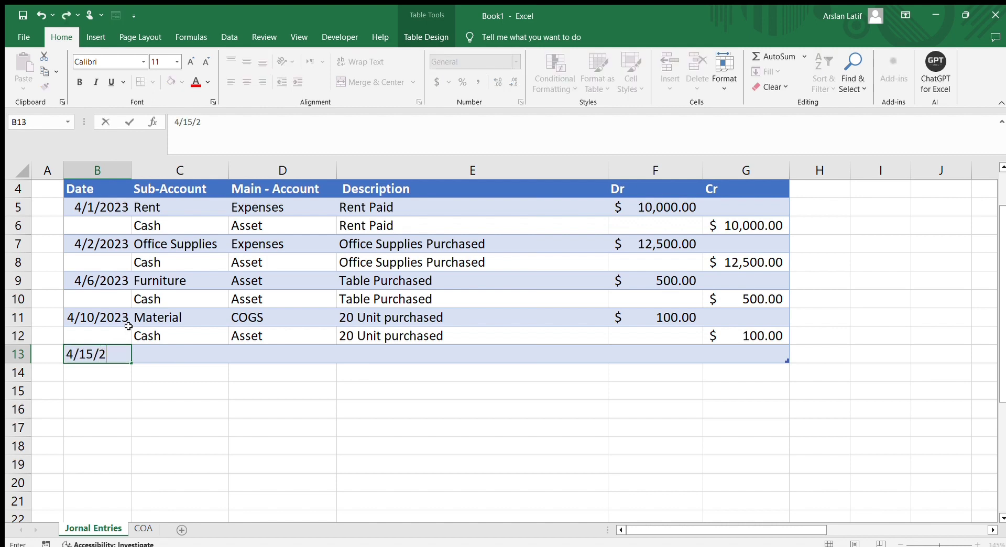
text(023)
key(Return)
key(Up)
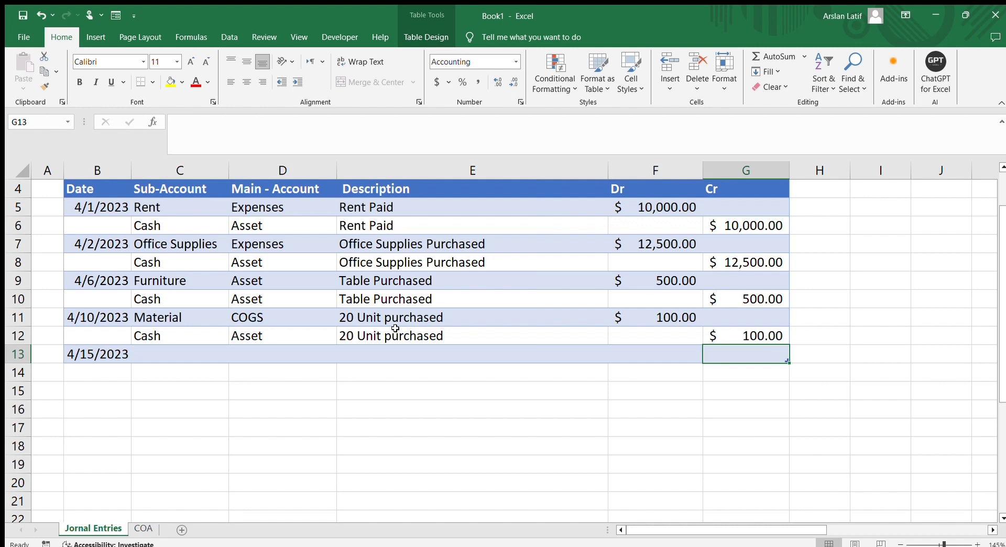
click(166, 354)
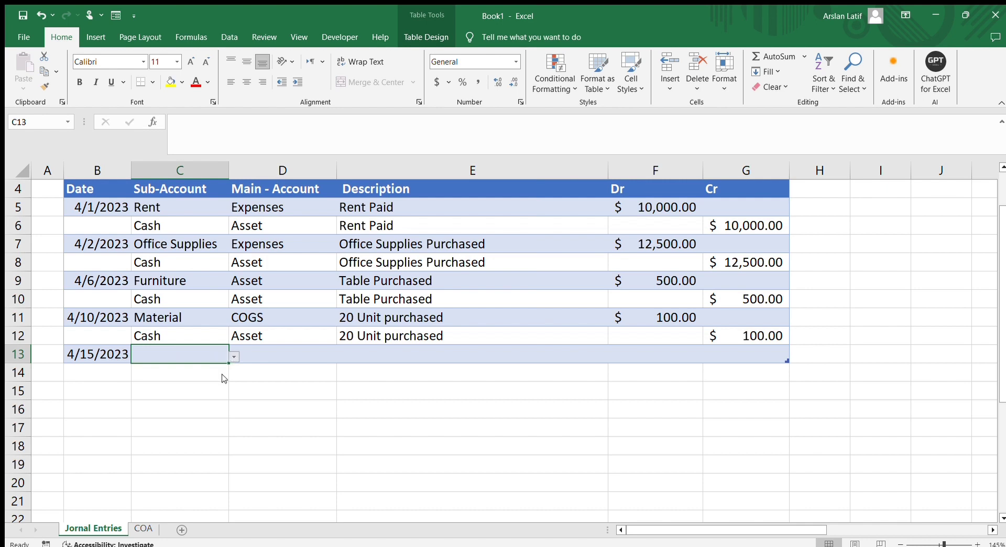
Choose Cash as the sub-account in C13 and describe row 13 as "Sold 10 Unit @ $10".
click(169, 369)
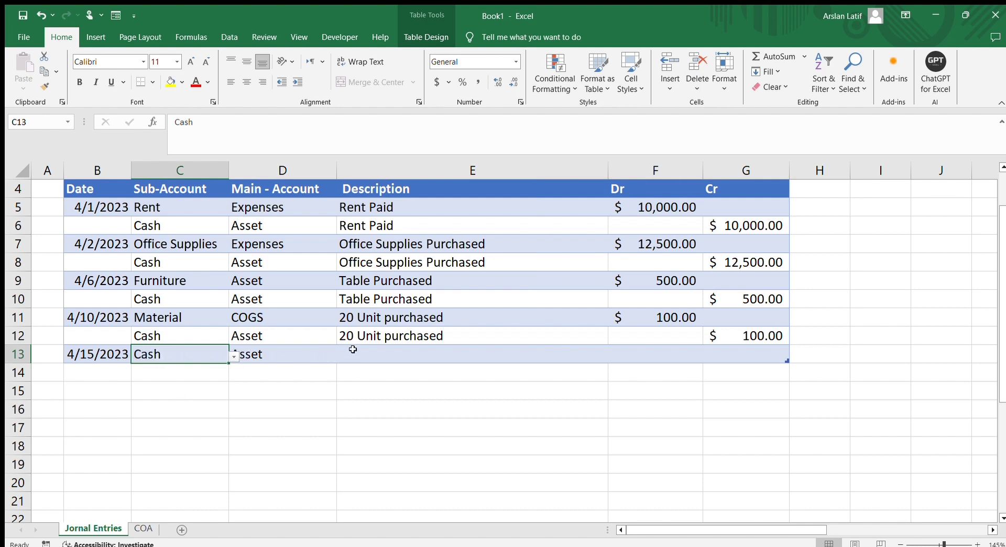
click(401, 351)
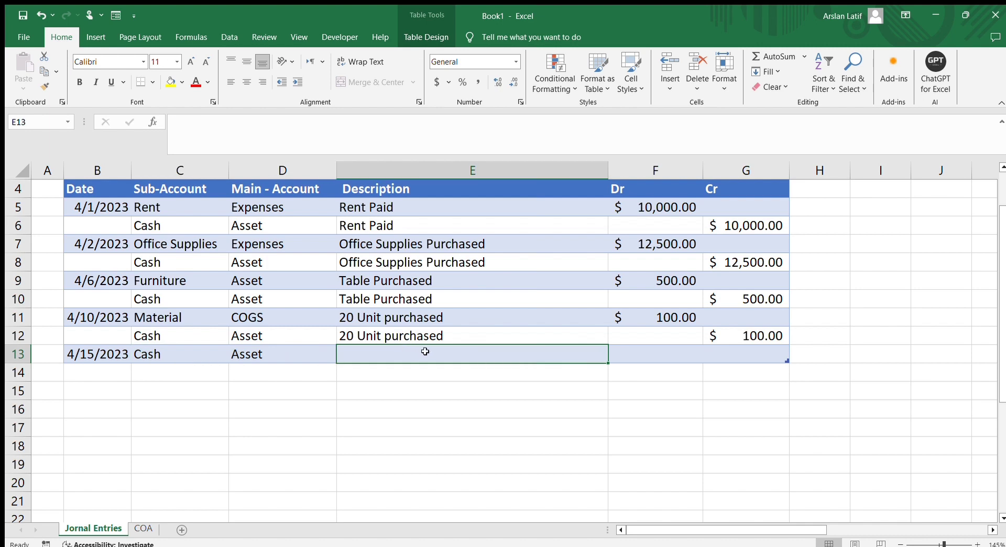
text(Sold 10 )
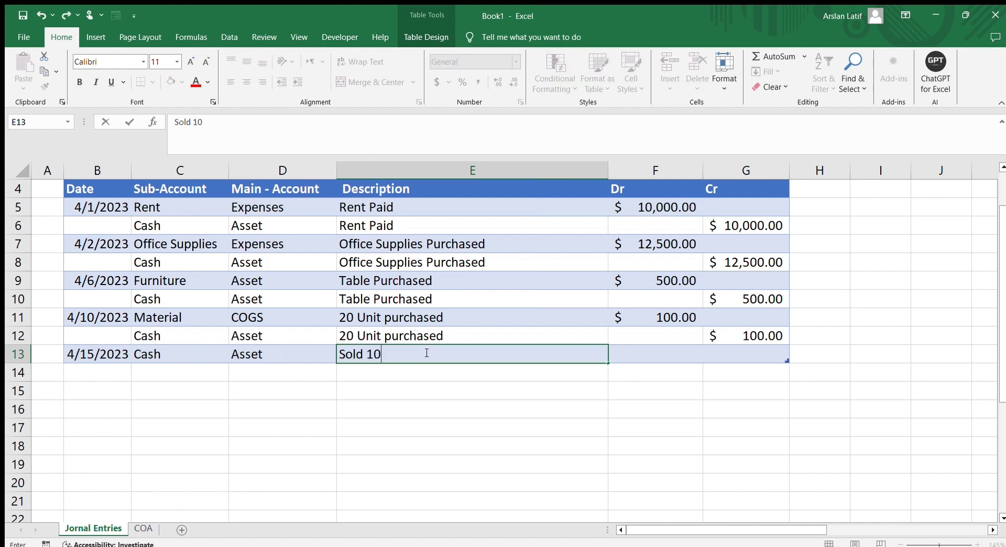
text(Unit @ $10)
Append "@$5" to the "20 Unit purchased" descriptions in E11 and E12.
click(482, 319)
double_click(482, 318)
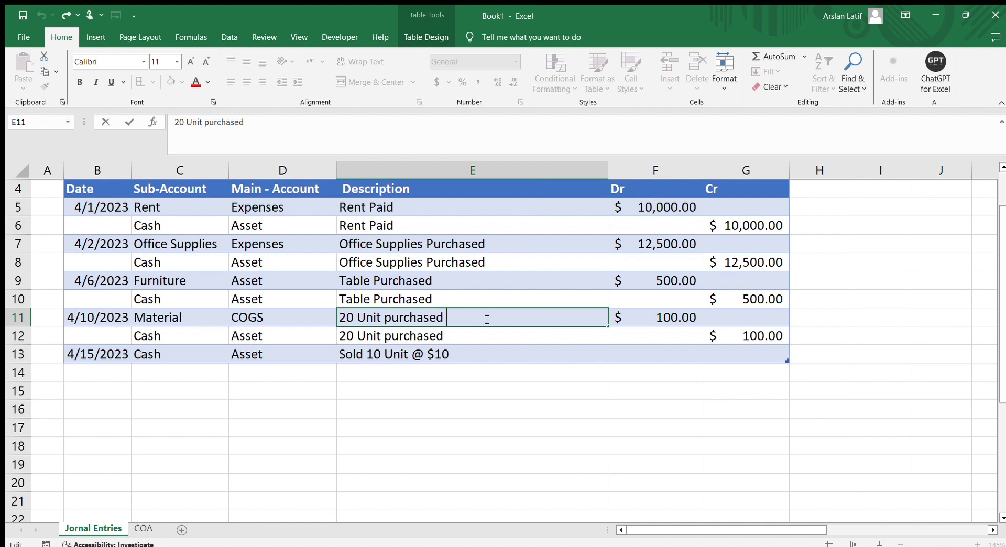
text(@$5)
key(Return)
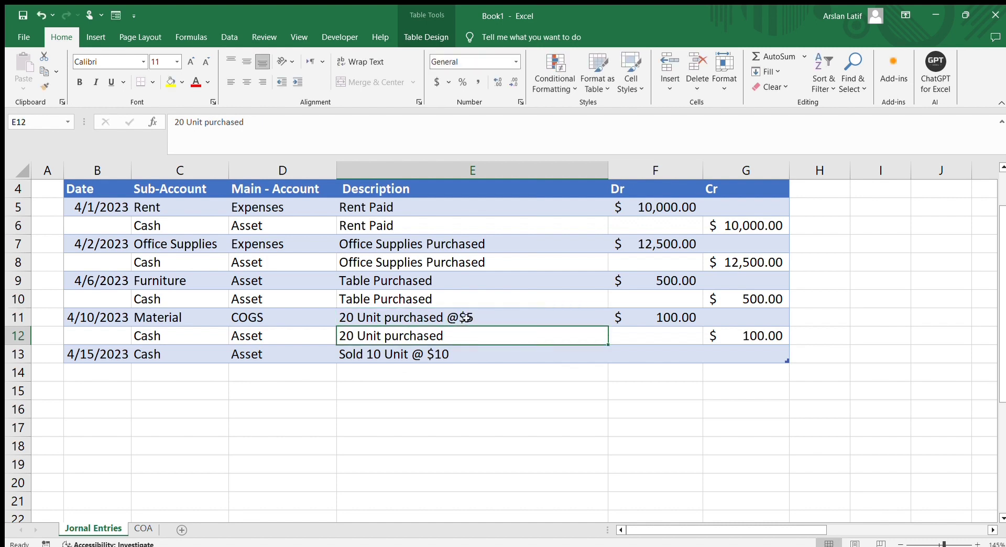
double_click(463, 337)
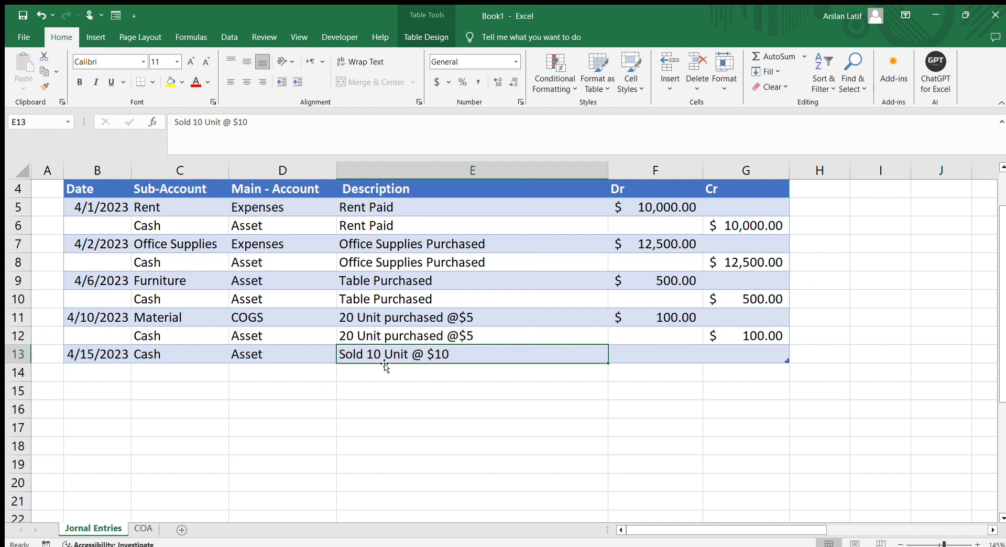
Enter a debit of 100 for the Cash line in F13.
click(645, 352)
text(1000)
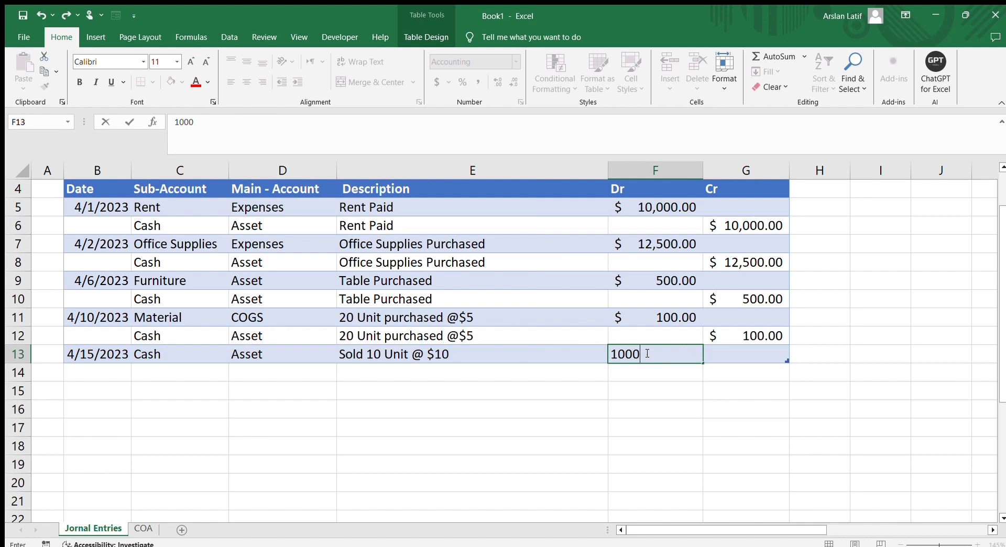
key(BackSpace)
key(Return)
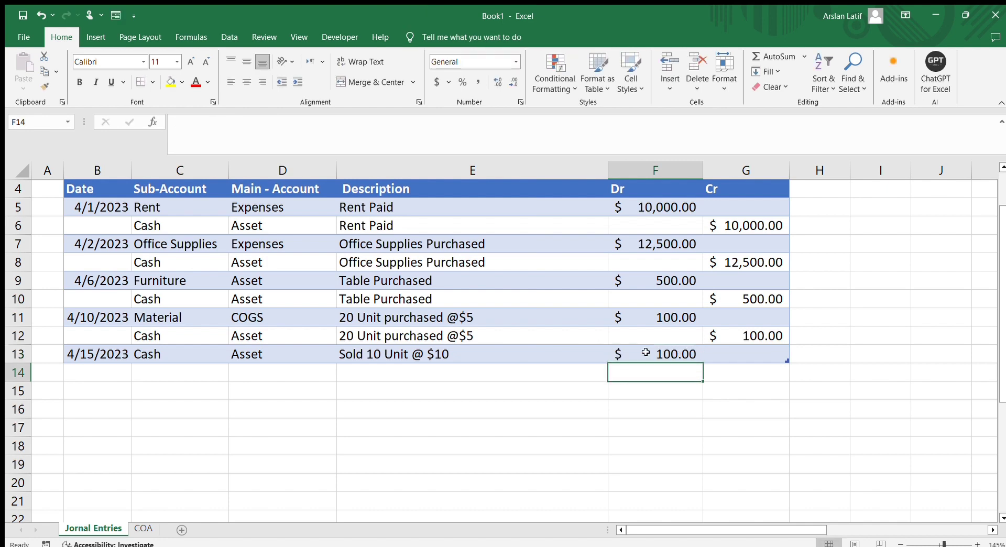
Add a new journal table row below row 13 and select its sub-account cell C14.
click(646, 352)
key(Tab)
key(Tab)
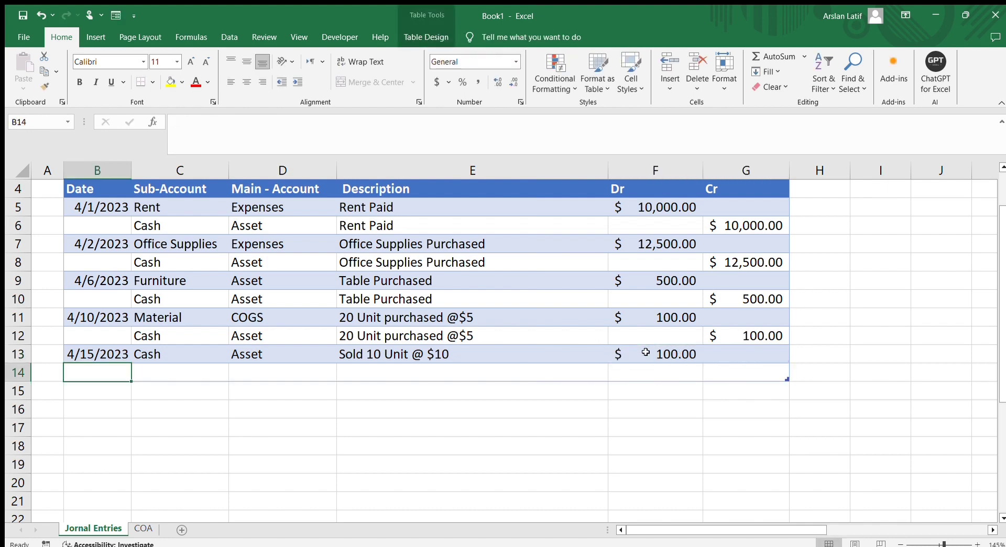
key(Tab)
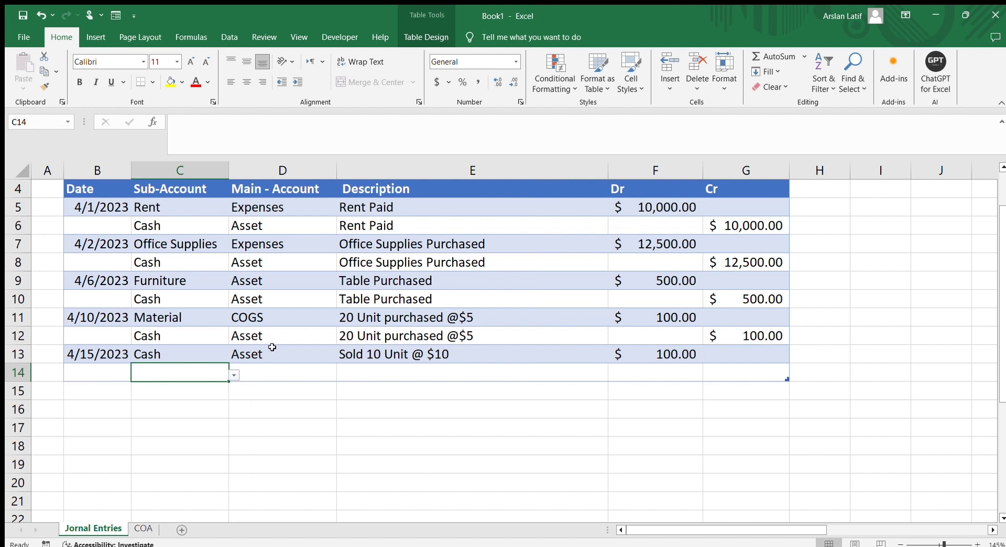
Choose Services as the sub-account in C14 and fill the "Sold 10 Unit @ $10" description down into E14.
click(262, 321)
click(181, 320)
click(176, 340)
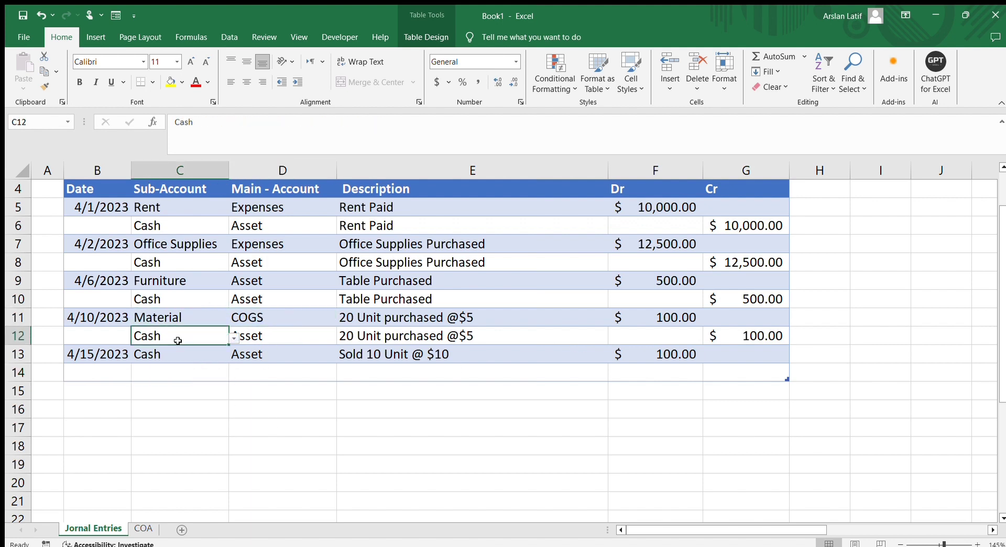
click(211, 370)
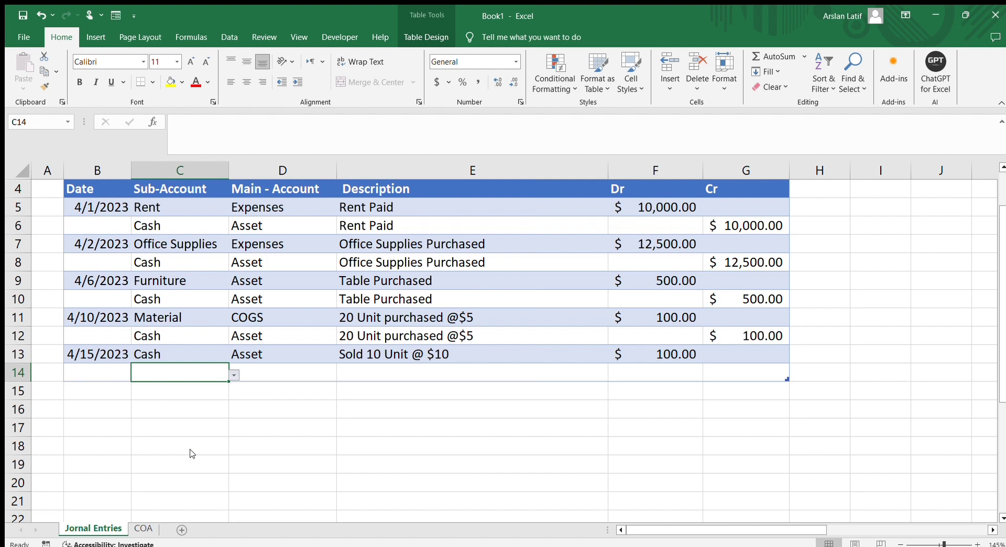
click(159, 447)
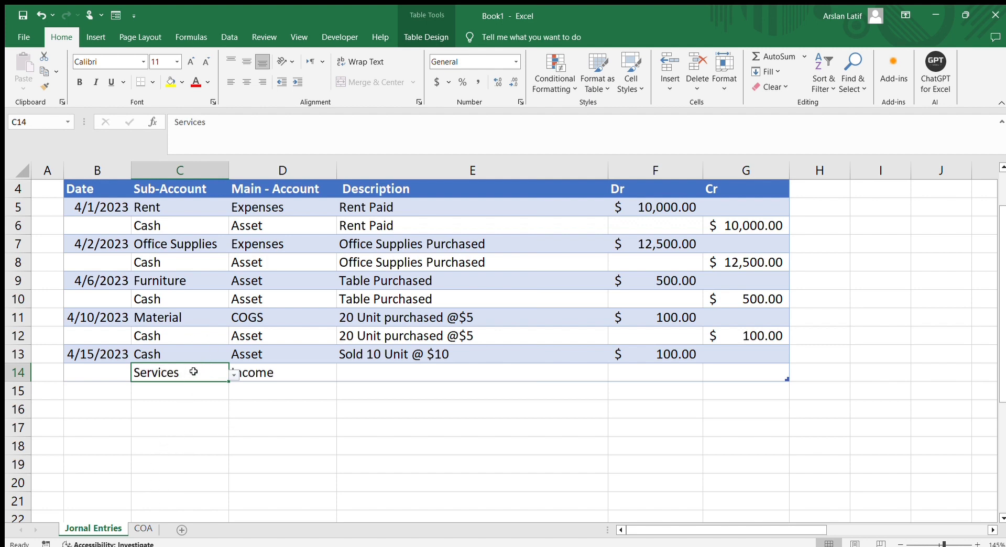
click(405, 373)
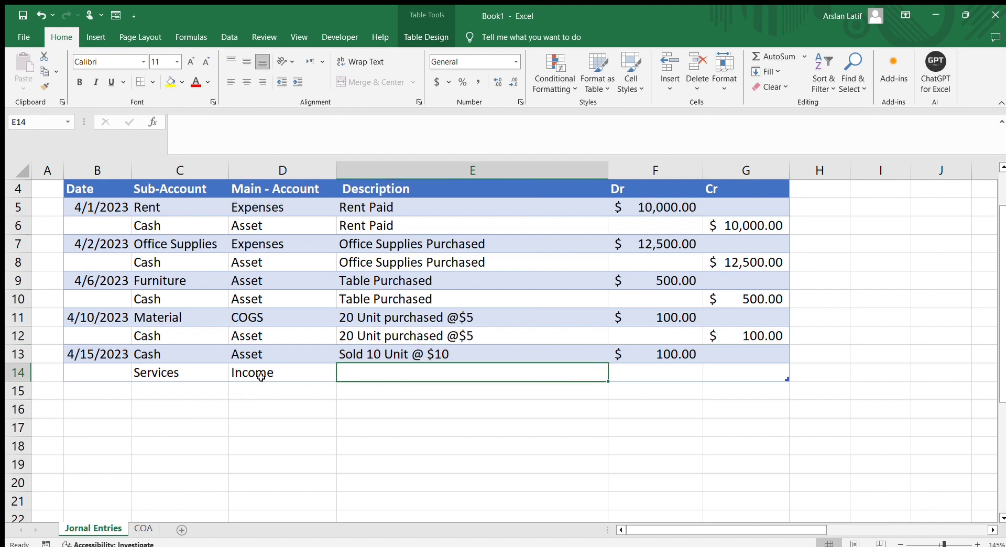
click(413, 354)
drag(413, 355, 413, 366)
key(ctrl+d)
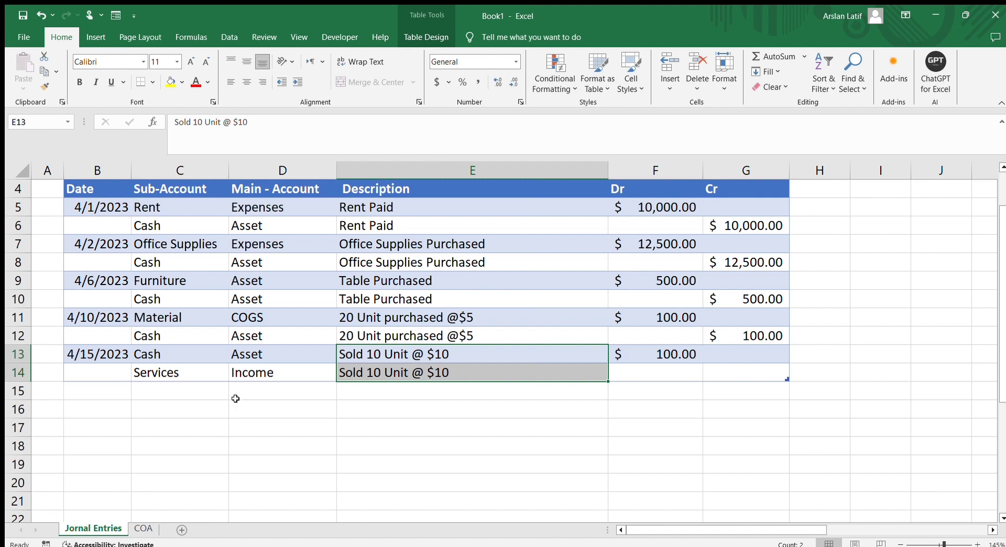
Add the sub-account Sale with main account Income in row 15 of the COA sheet.
click(144, 529)
scroll(215, 419, down, 1)
click(234, 410)
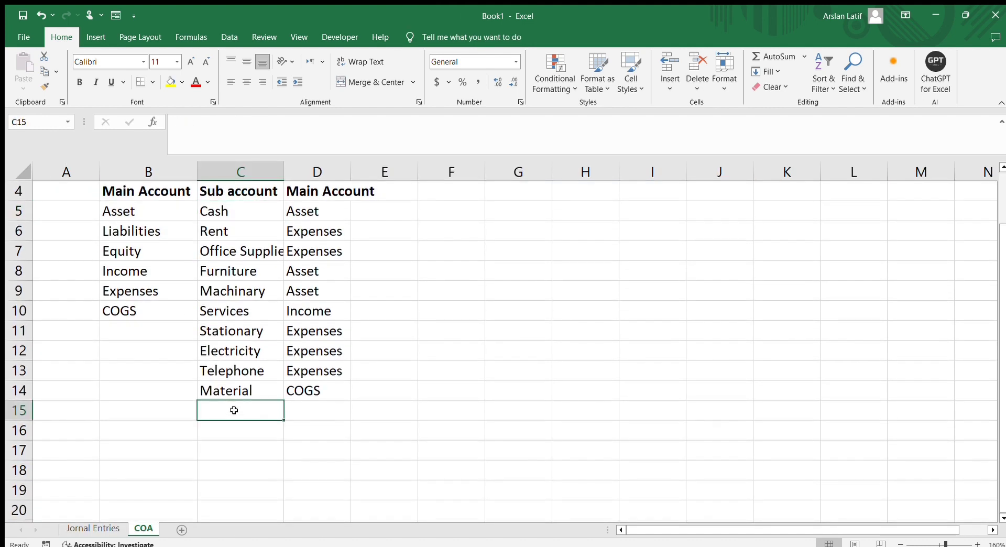
text(Sale)
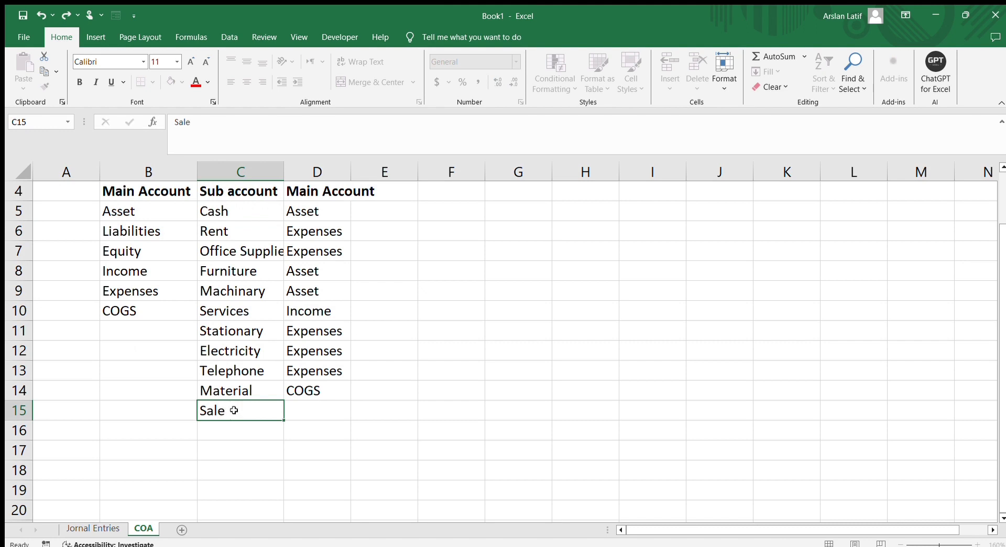
key(Tab)
text(In)
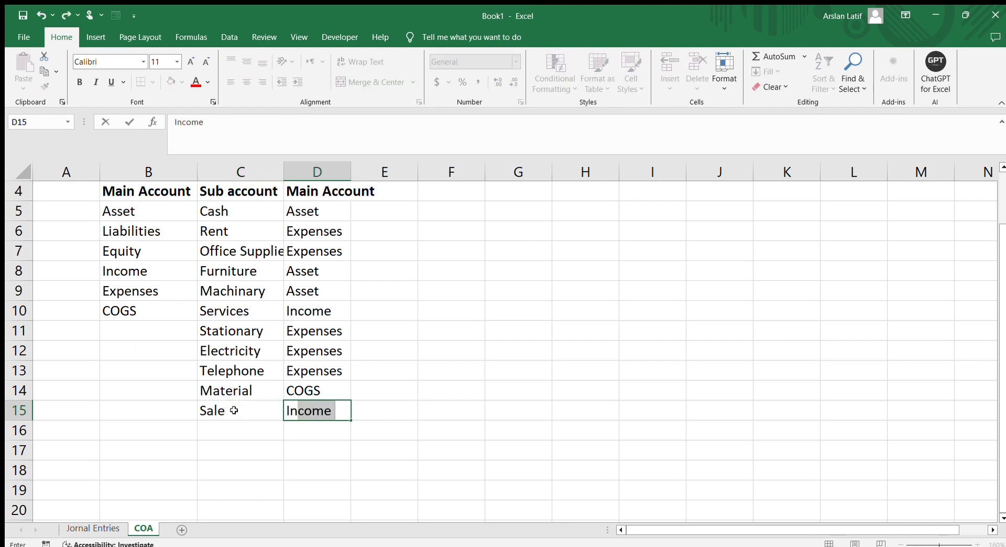
key(Tab)
click(78, 515)
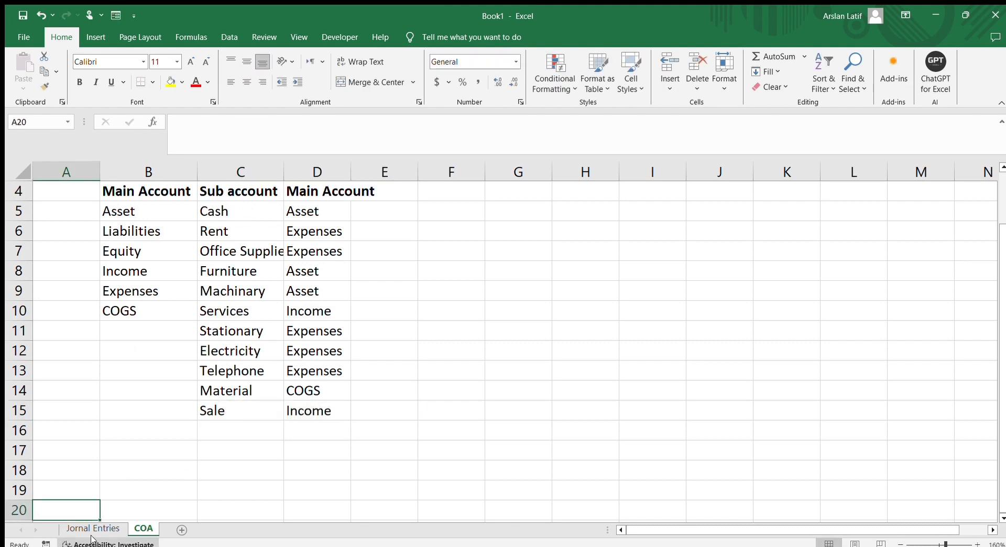
Return to the Jornal Entries sheet and check the sub-account choices available for cell C14.
click(93, 529)
click(290, 393)
click(165, 365)
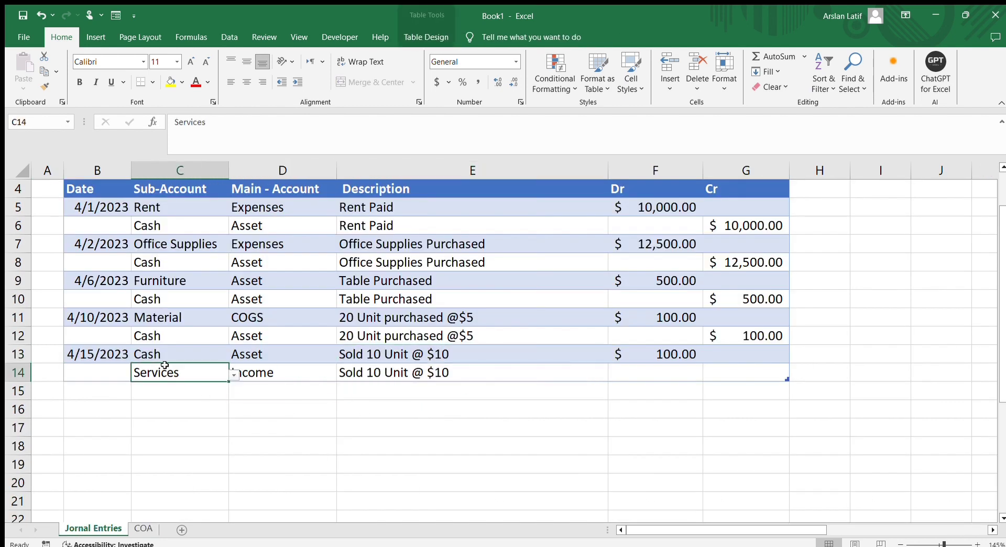
click(229, 38)
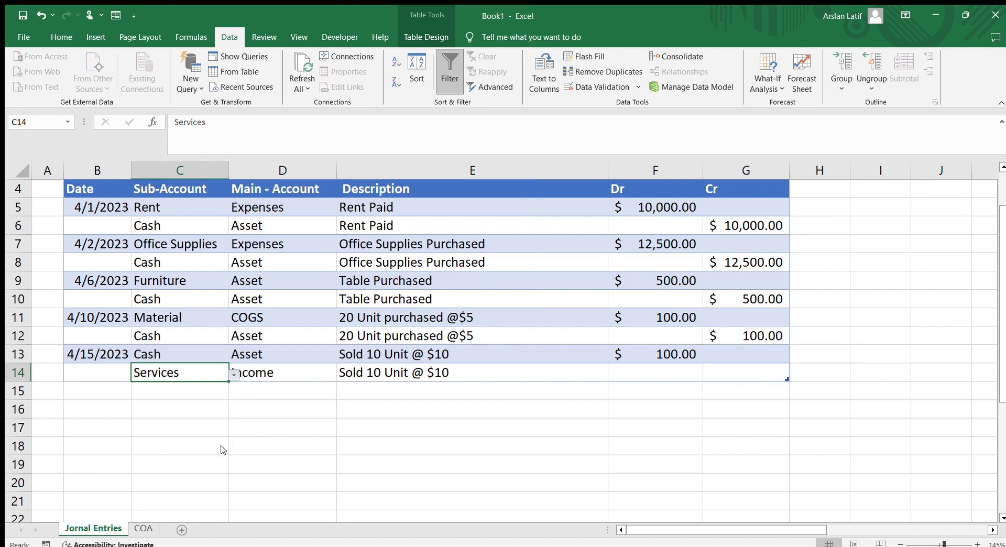
click(169, 408)
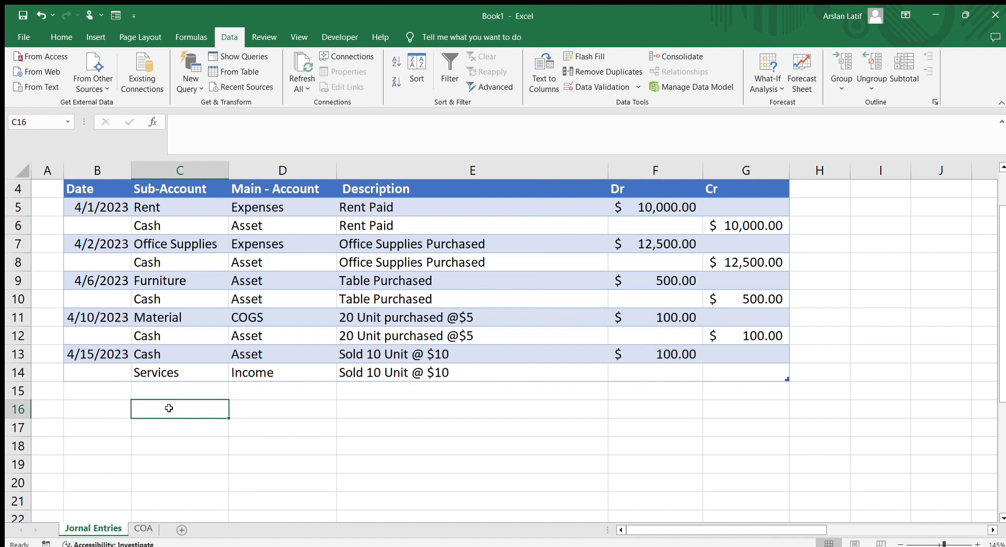
Enter a credit of 100 for the Services line in G14.
click(679, 368)
click(752, 368)
text(1000)
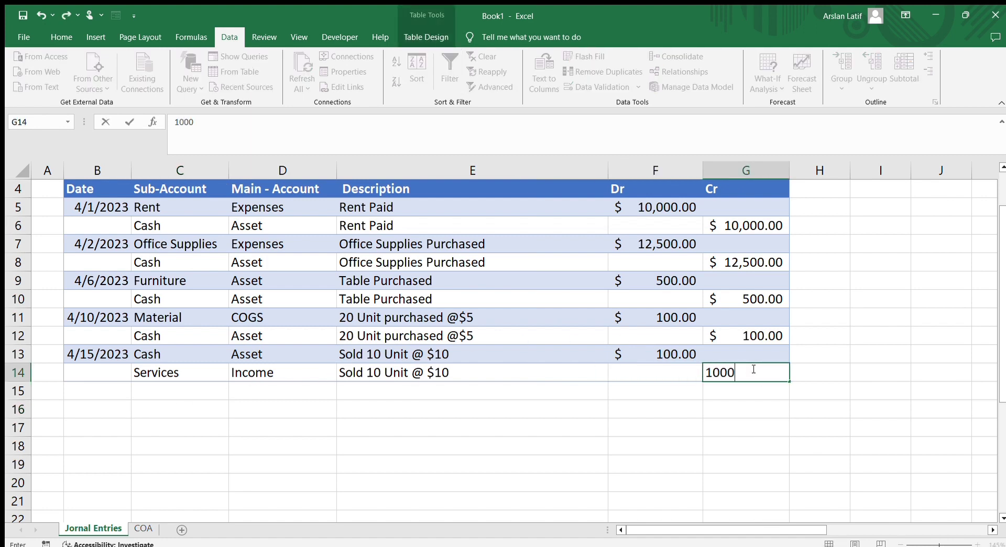
key(BackSpace)
key(Return)
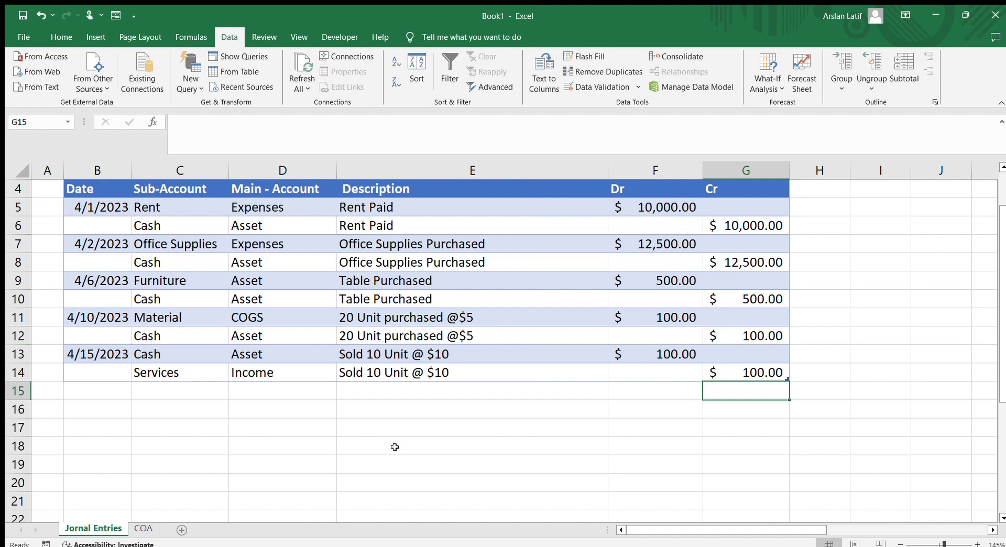
Add another journal table row below row 14.
click(753, 373)
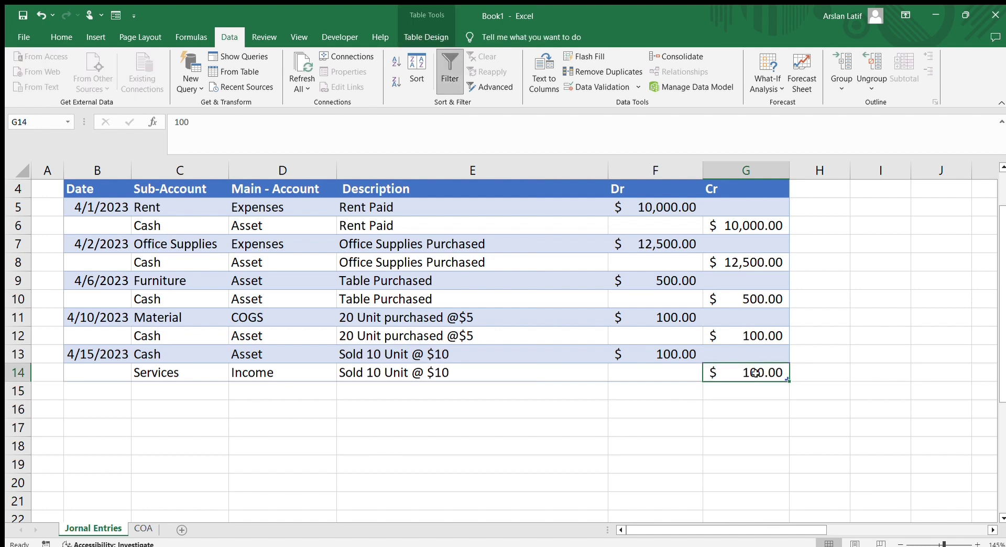
key(Tab)
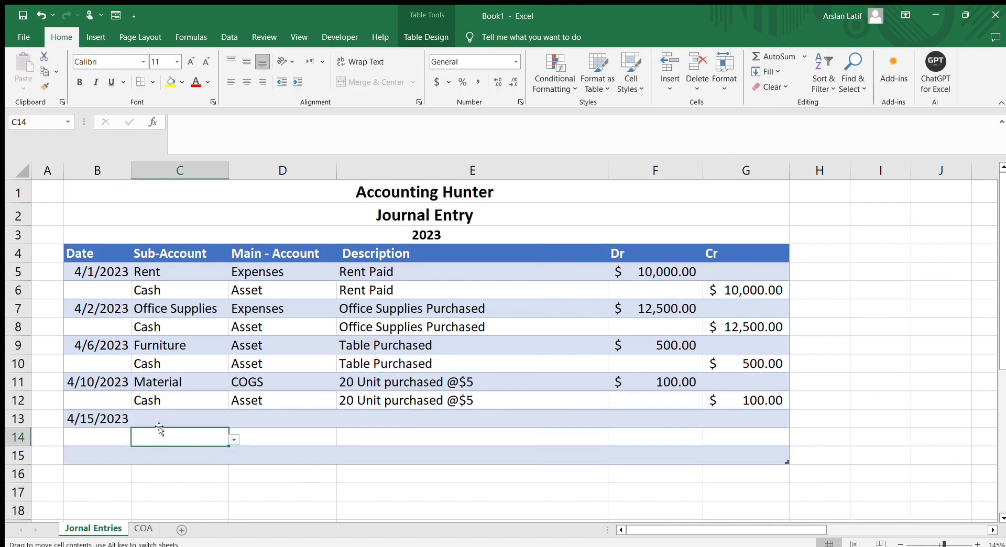
Choose Stationary as the sub-account in C13 and describe row 13 as "Purchase Stationary for Office".
click(161, 421)
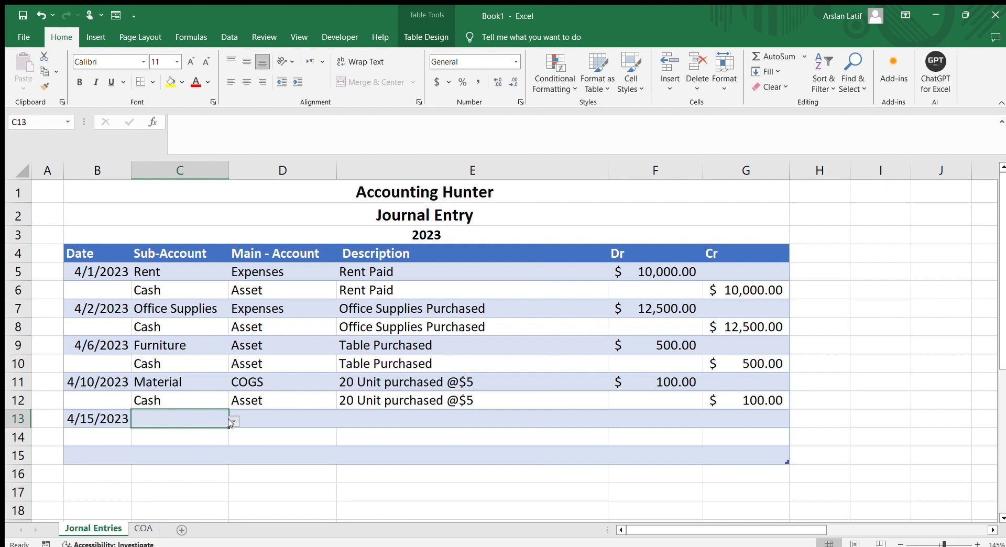
click(159, 514)
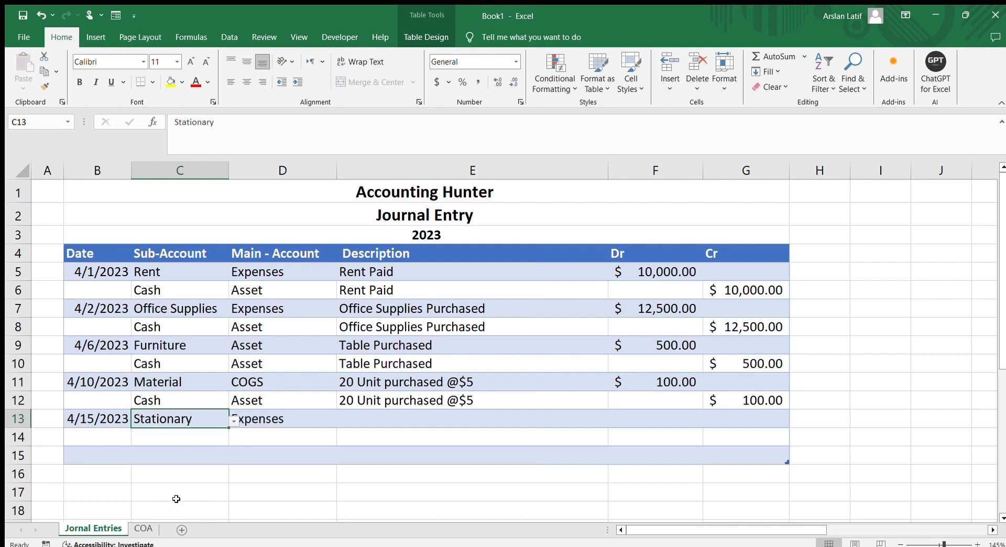
click(388, 422)
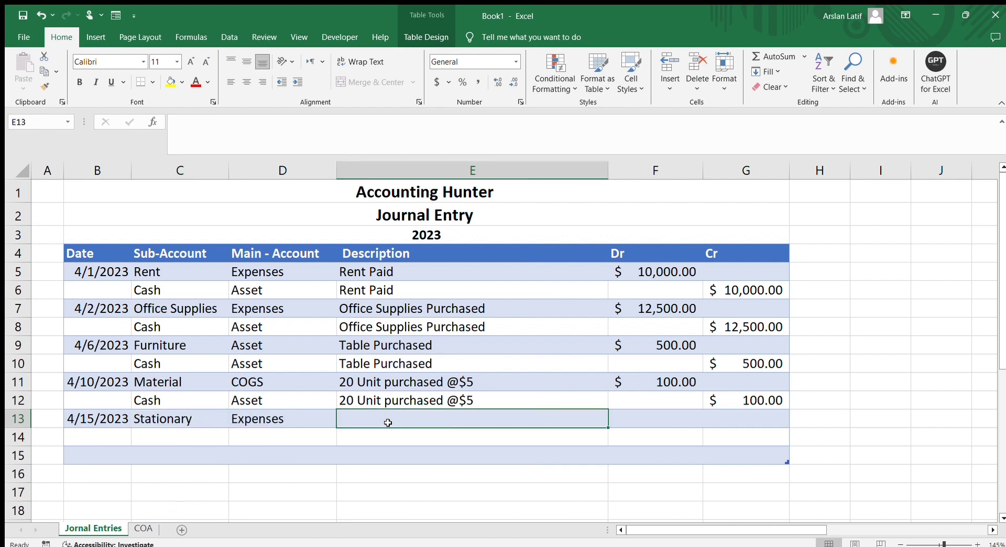
text(Pur)
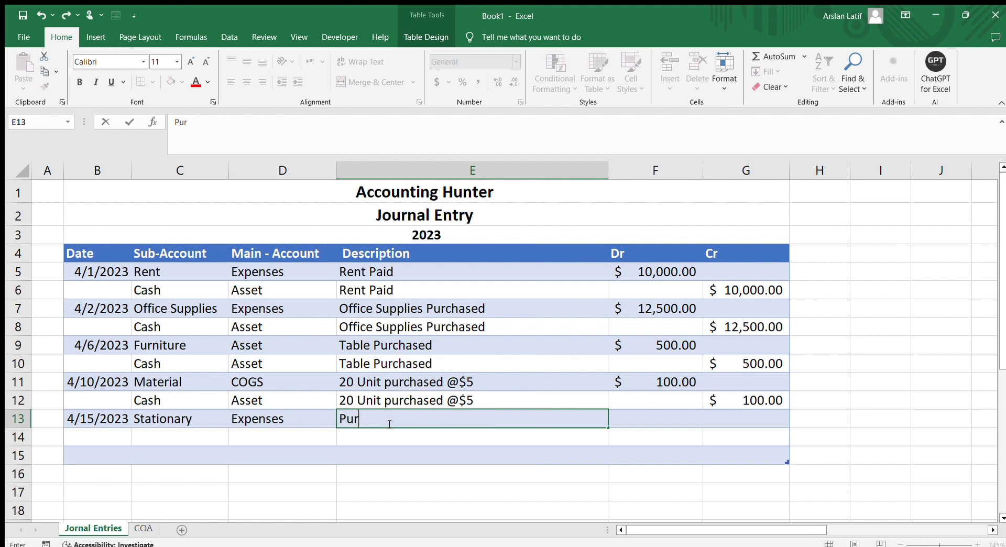
text(chase Stationary for)
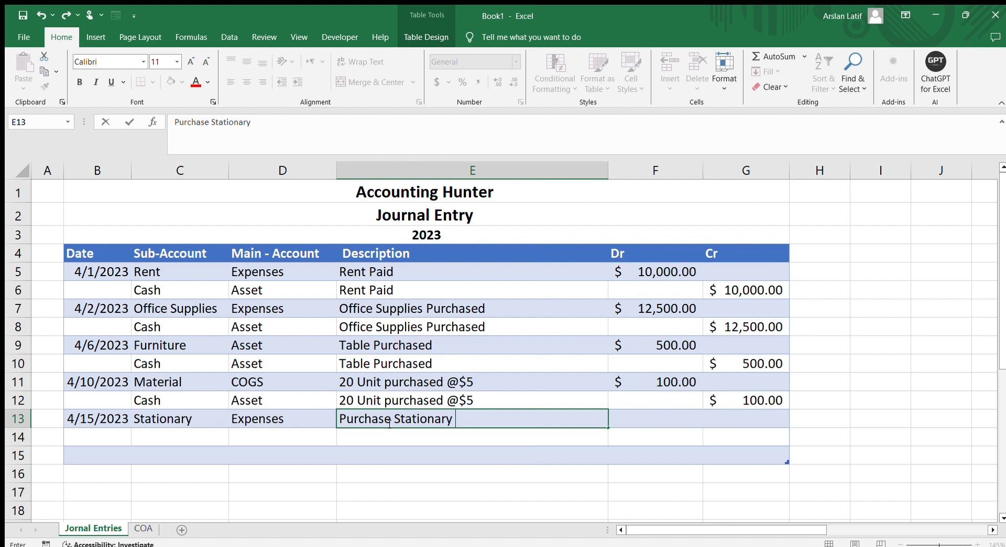
text(Office)
Enter a debit of 150 for the Stationary line in F13.
key(Tab)
text(150)
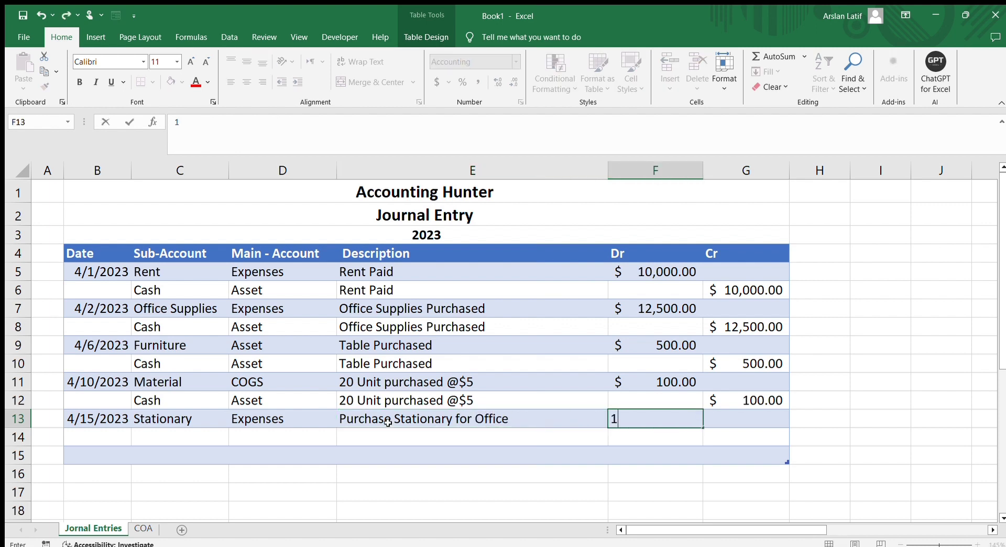
key(Tab)
Enter cash as the sub-account in C14 to start the credit line of the stationery purchase.
key(Tab)
key(Tab)
key(Tab)
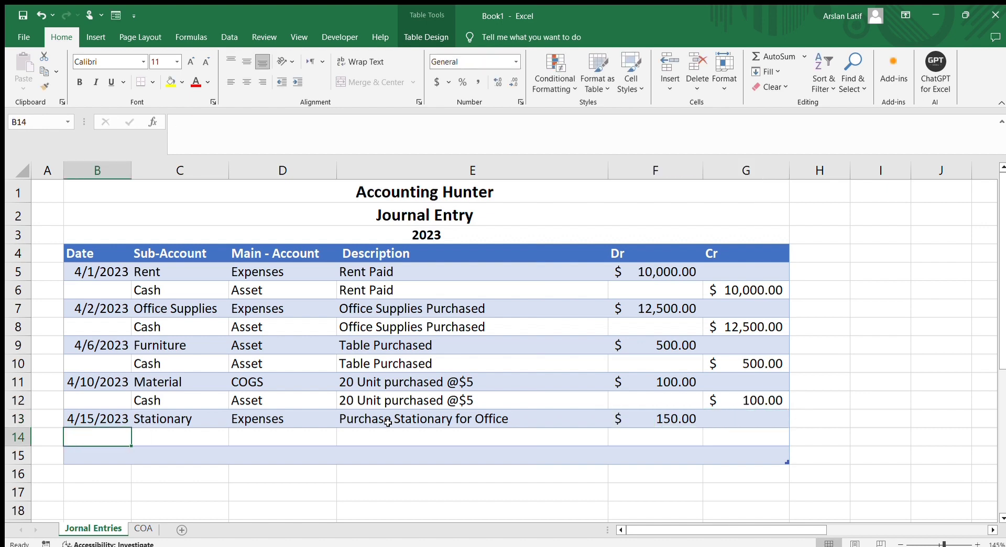
key(Left)
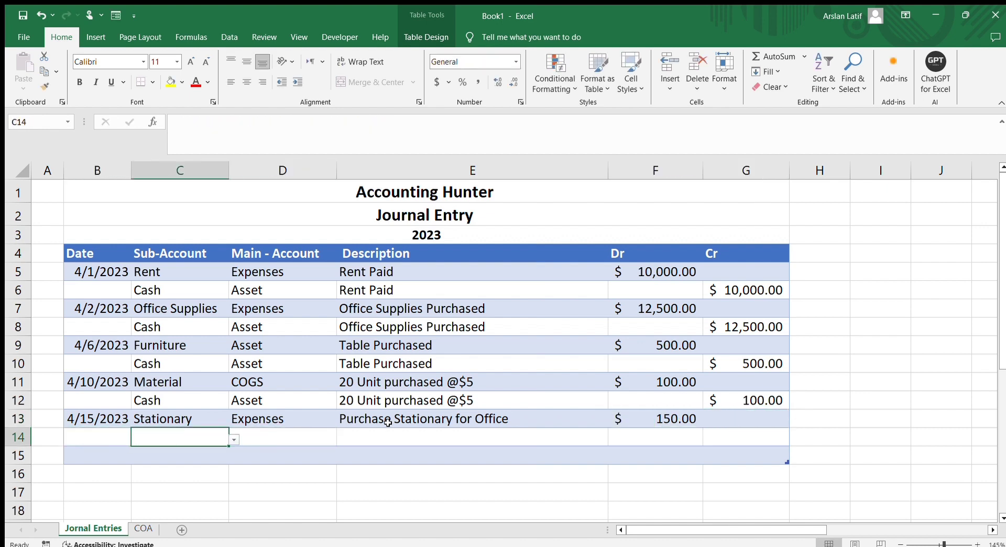
text(cash)
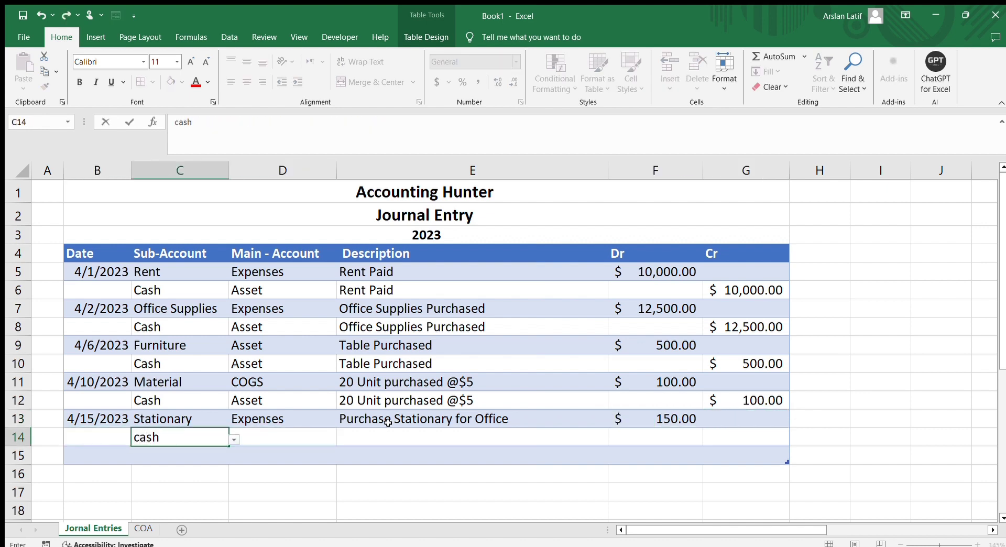
key(Tab)
key(Tab)
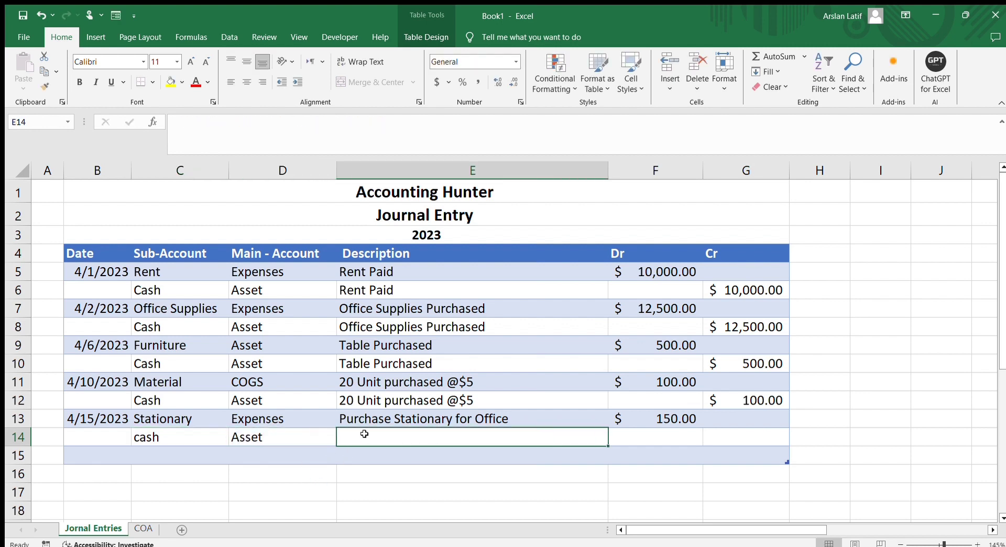
Fill the description from E13 down into E14 and enter a credit of 150 in G14.
key(Up)
key(shift+Down)
key(ctrl+d)
key(Right)
key(Right)
key(Down)
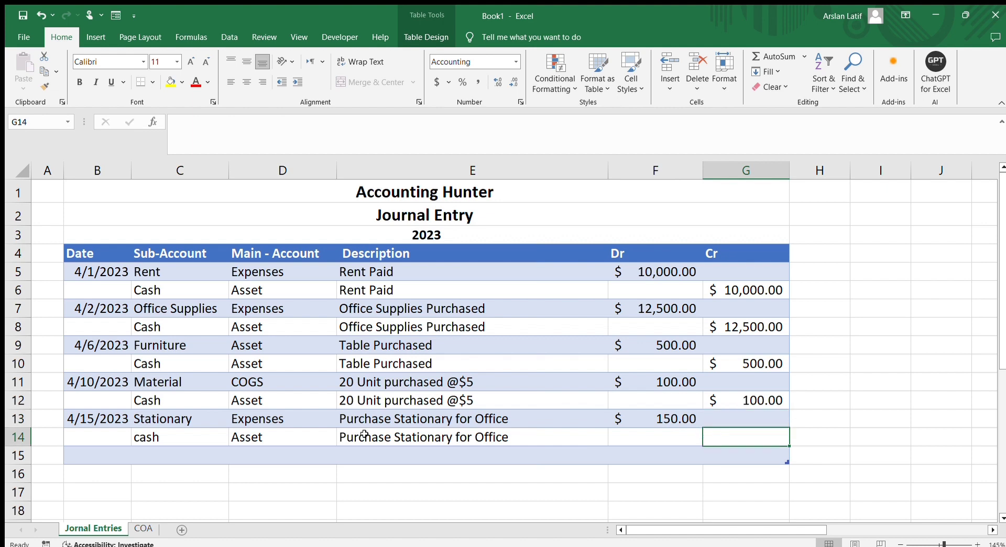
text(150)
key(Return)
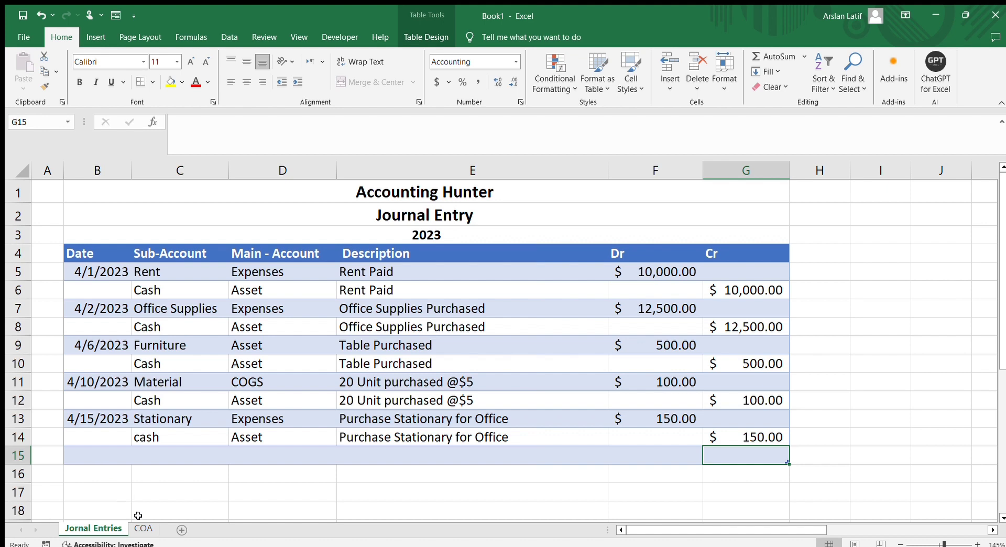
Insert a PivotTable based on the whole journal entry table, placed on a new worksheet.
click(163, 313)
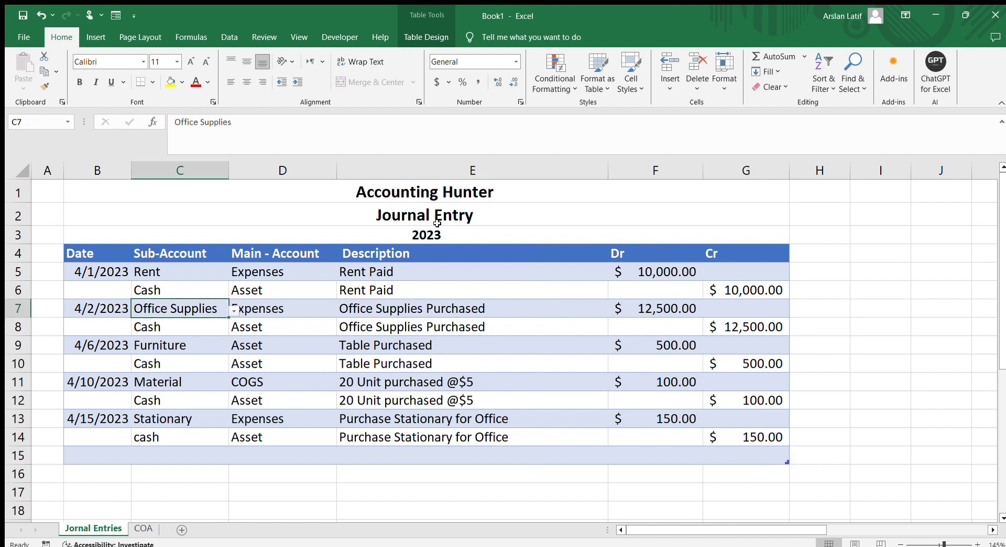
click(426, 37)
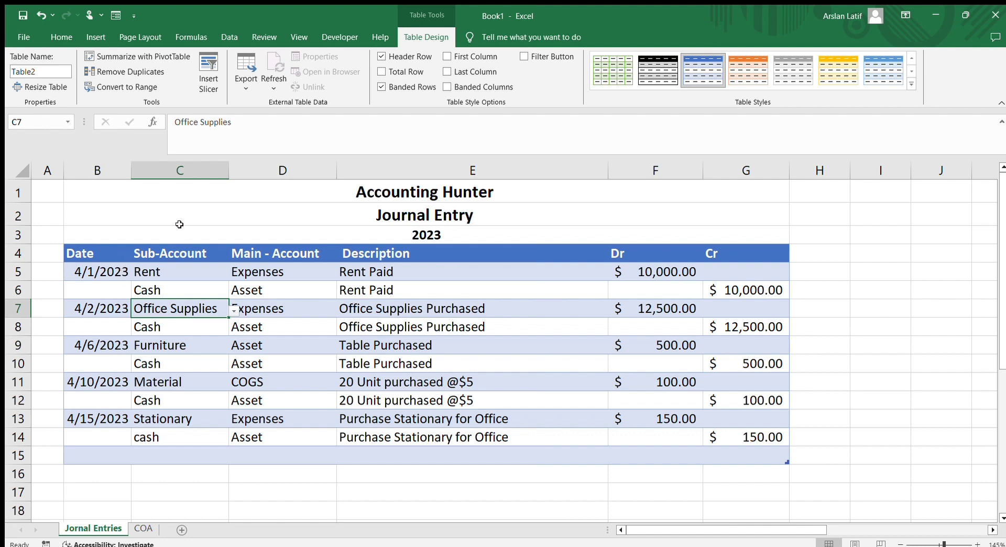
drag(226, 319, 283, 326)
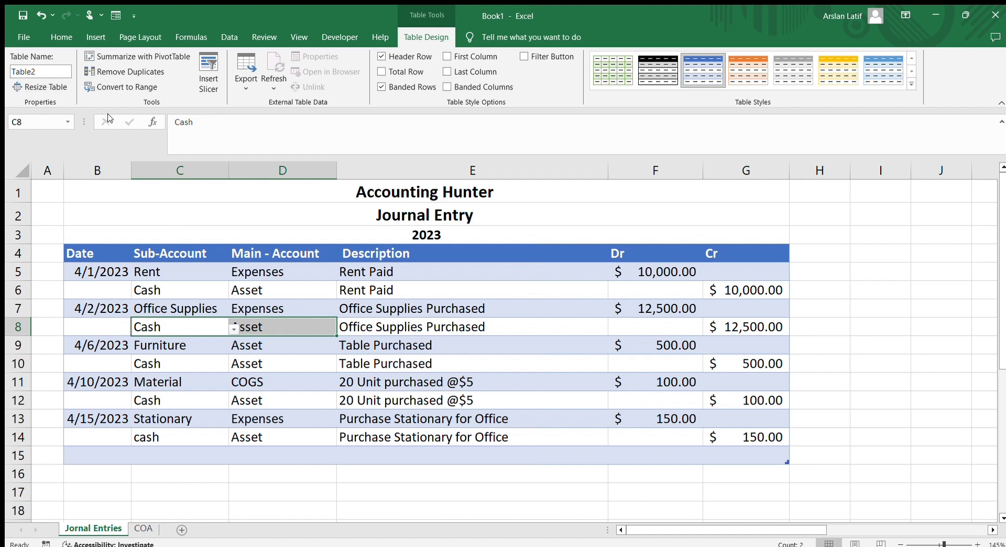
click(96, 36)
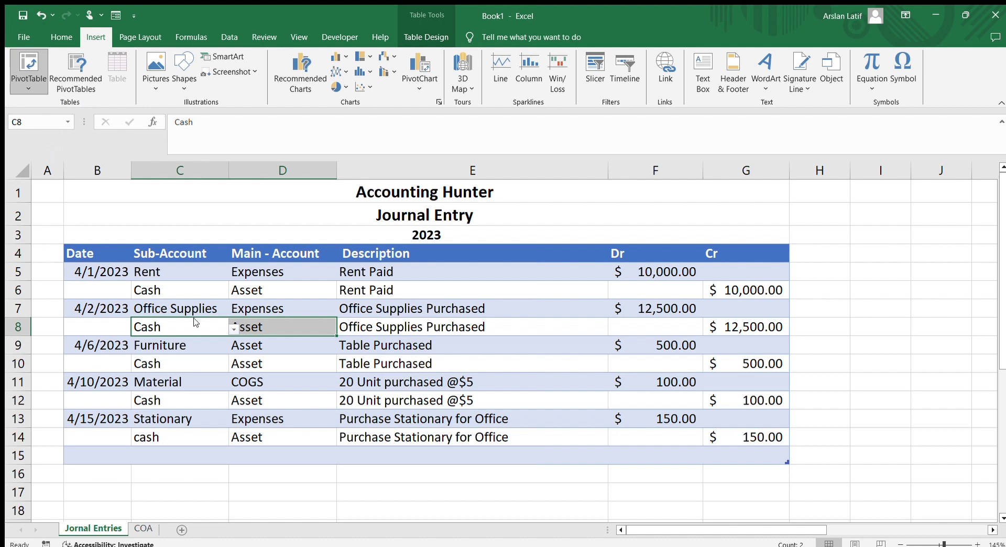
click(95, 107)
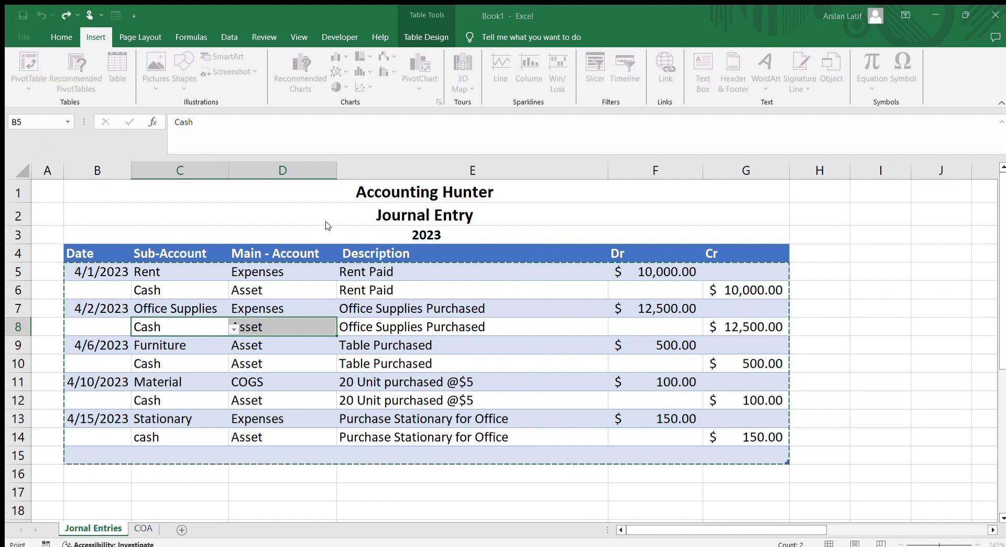
key(Return)
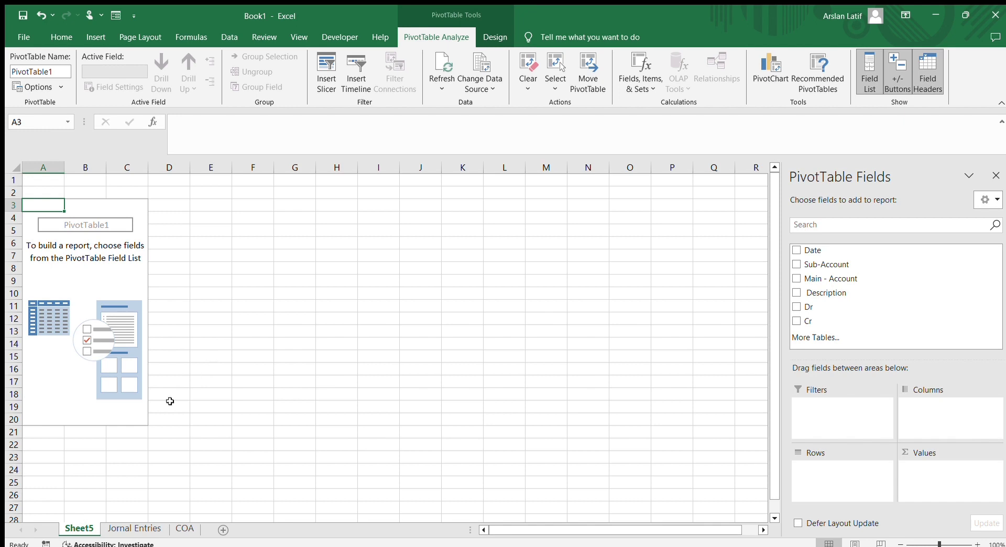
Rename the new PivotTable sheet as Ledger.
click(157, 482)
double_click(87, 527)
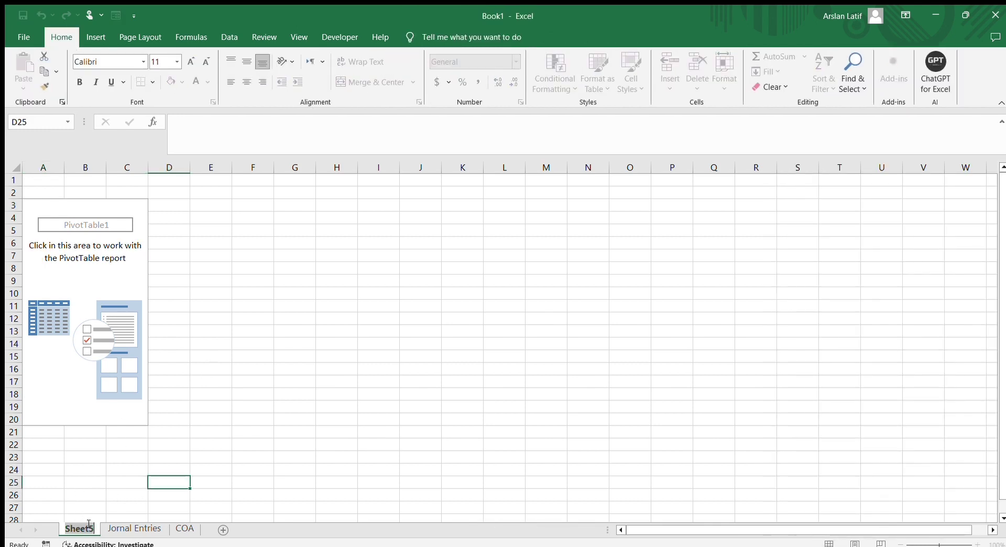
text(Ledger)
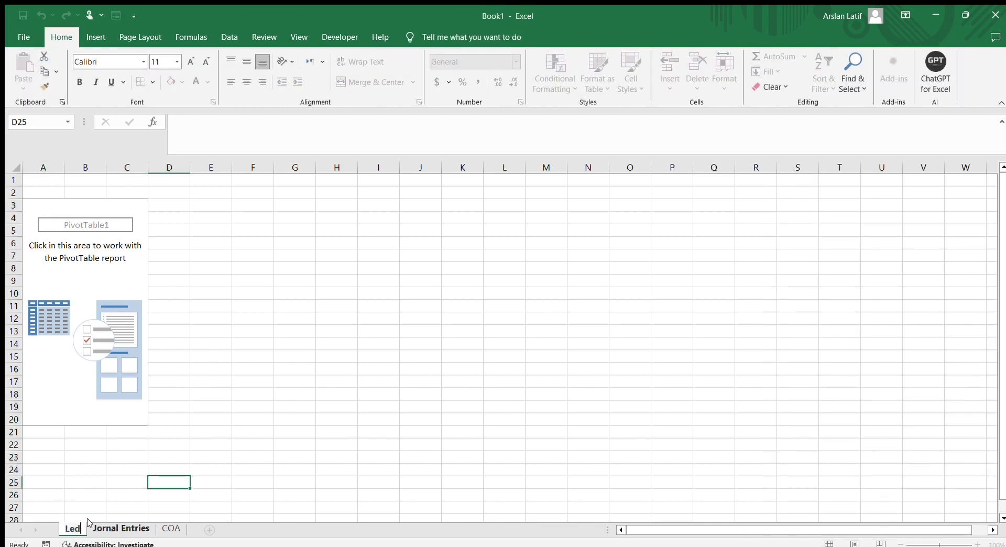
key(BackSpace)
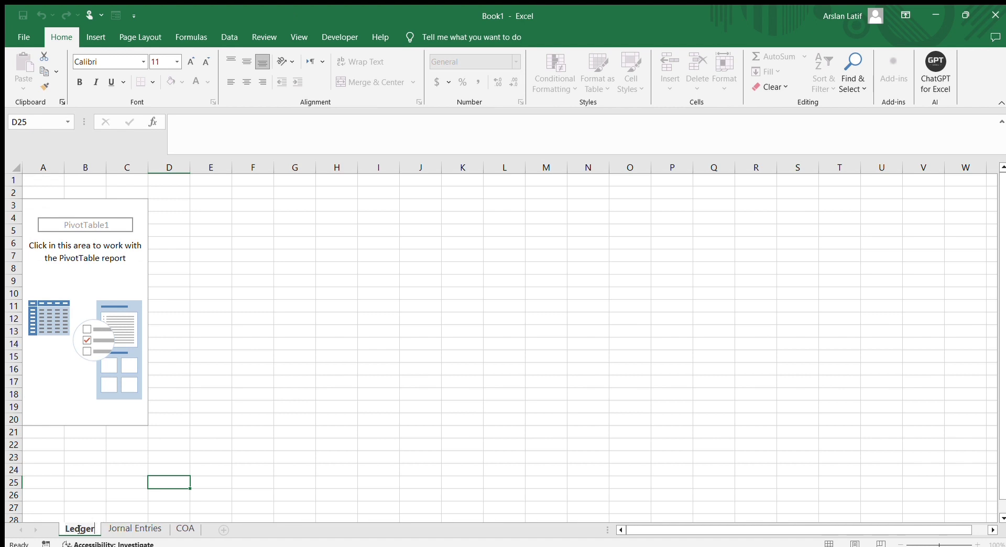
click(320, 446)
Set the pivot rows to Main - Account, Sub-Account, Date and Description in that order, with Dr and Cr as summed values.
click(112, 267)
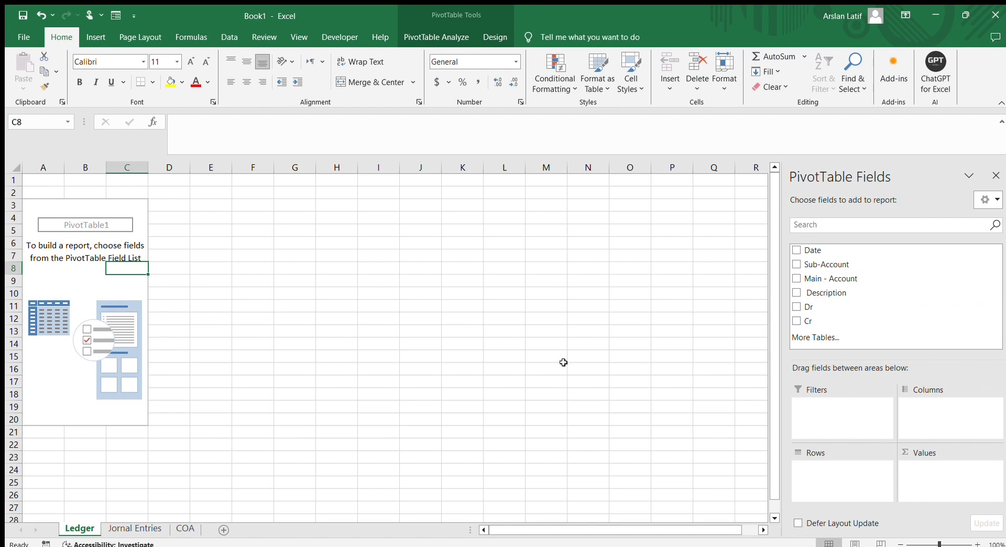
scroll(563, 362, down, 1)
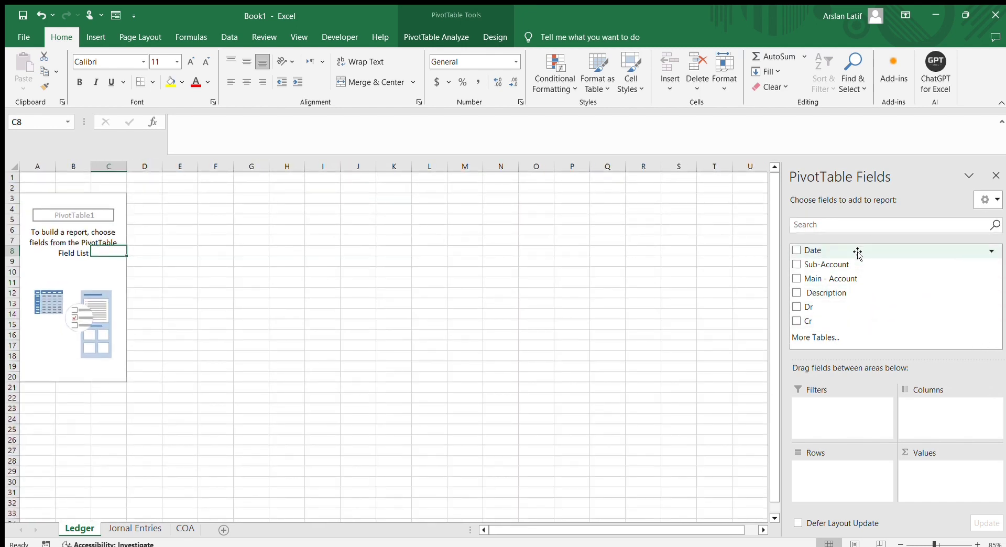
drag(860, 252, 857, 480)
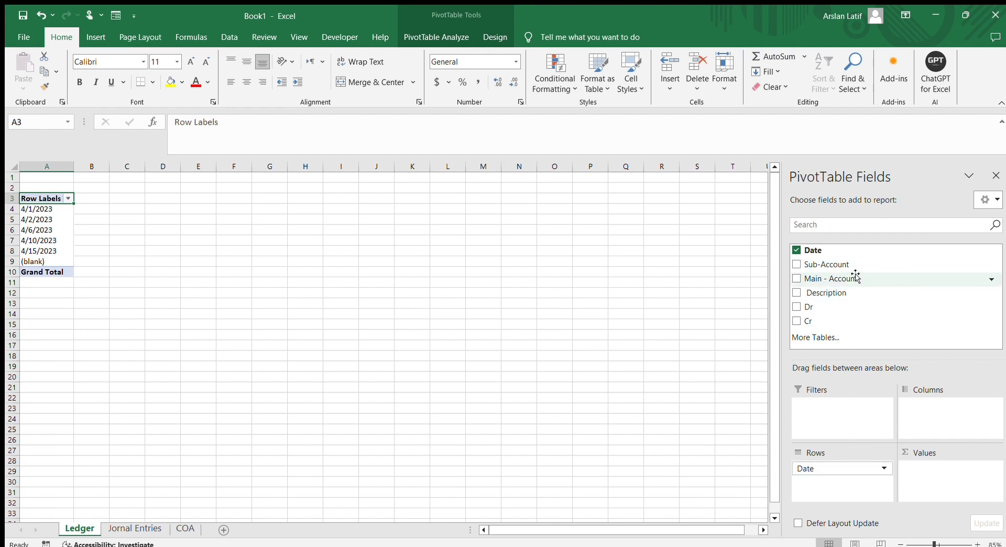
drag(859, 282, 858, 470)
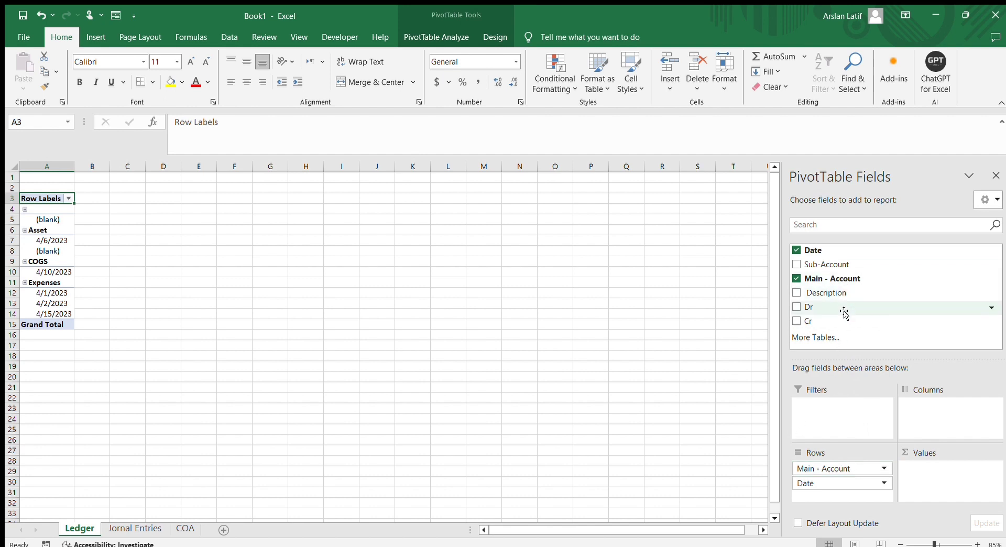
drag(845, 265, 874, 487)
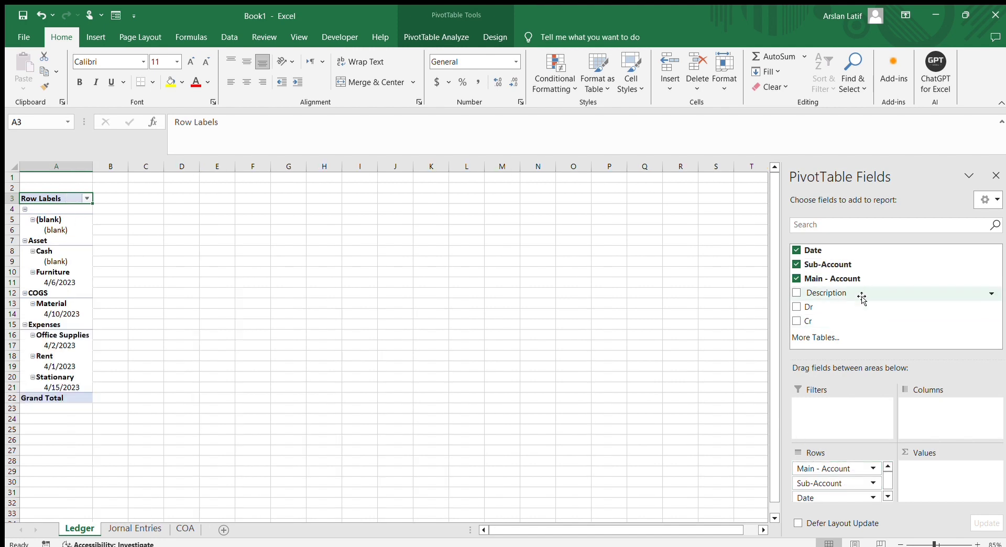
drag(853, 294, 847, 506)
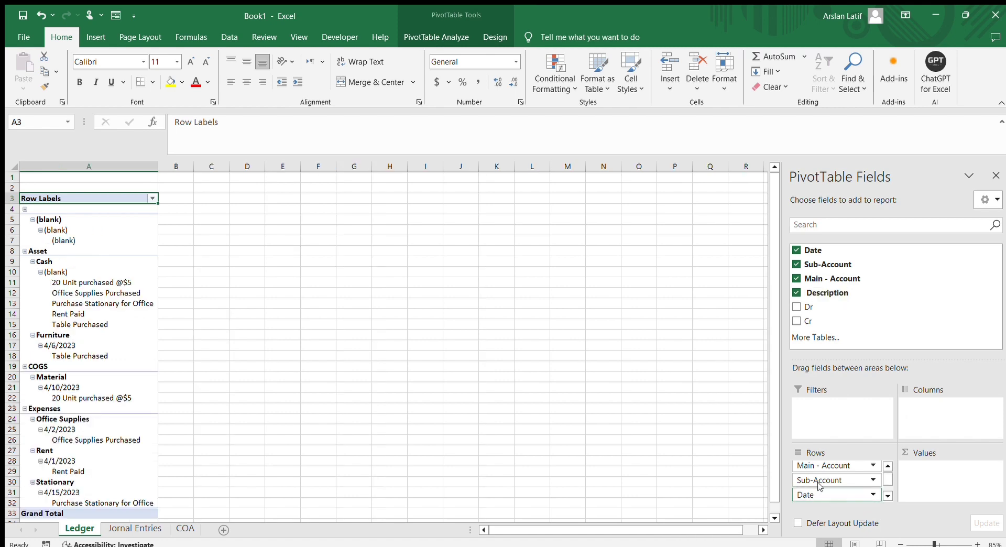
drag(815, 309, 957, 477)
drag(828, 321, 919, 488)
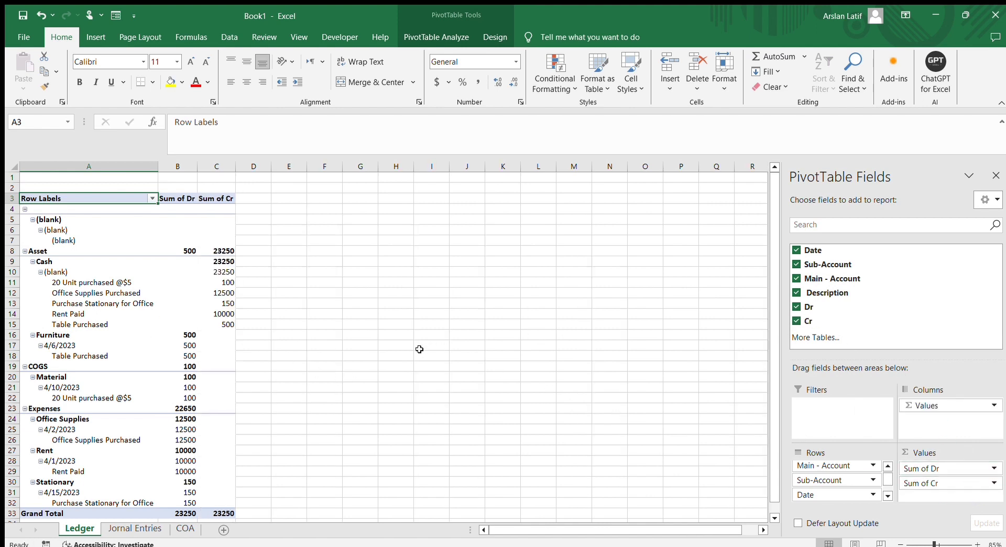
Examine the pivot ledger's account groupings and their debit and credit sums from the header down.
ctrl+scroll(300, 360, up, 2)
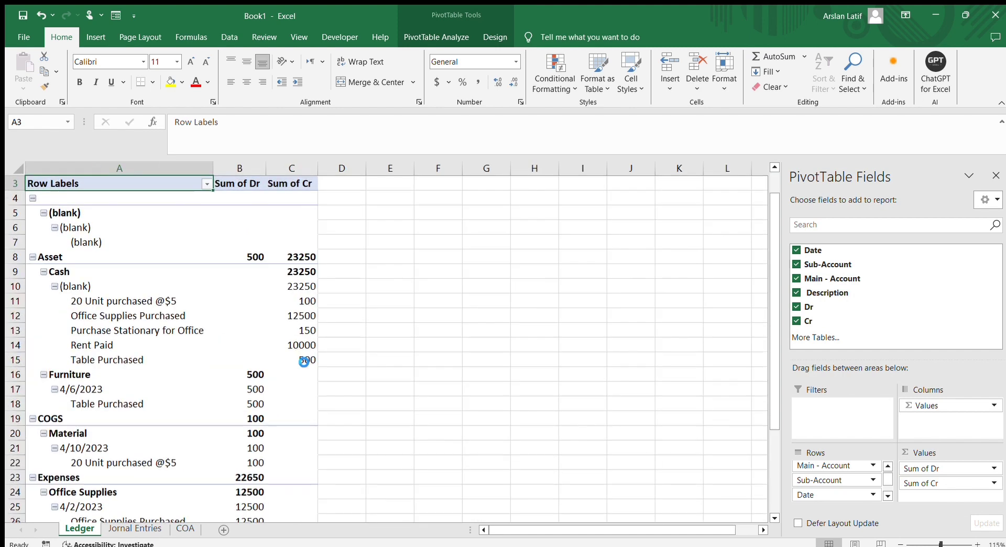
ctrl+scroll(304, 362, up, 3)
scroll(307, 360, down, 6)
scroll(306, 359, up, 6)
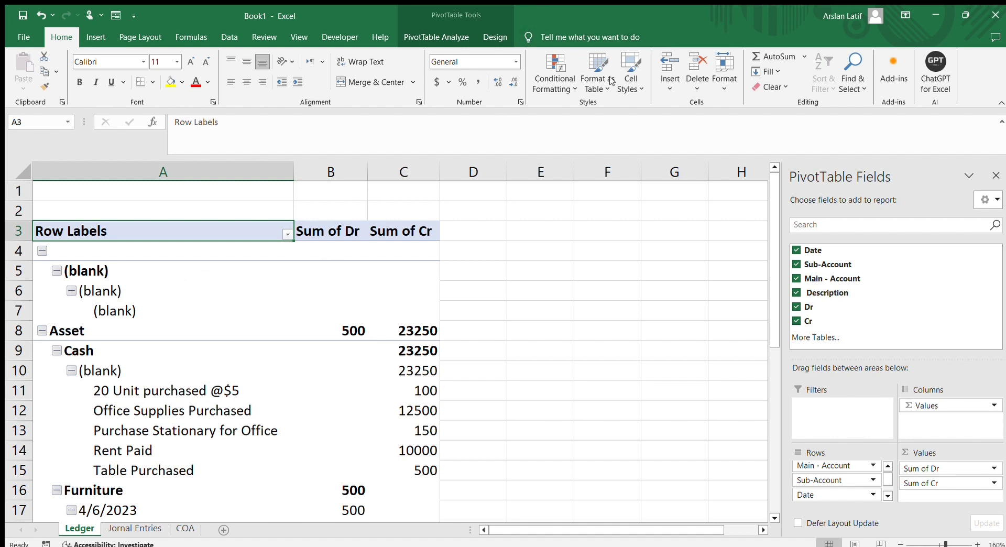
click(229, 329)
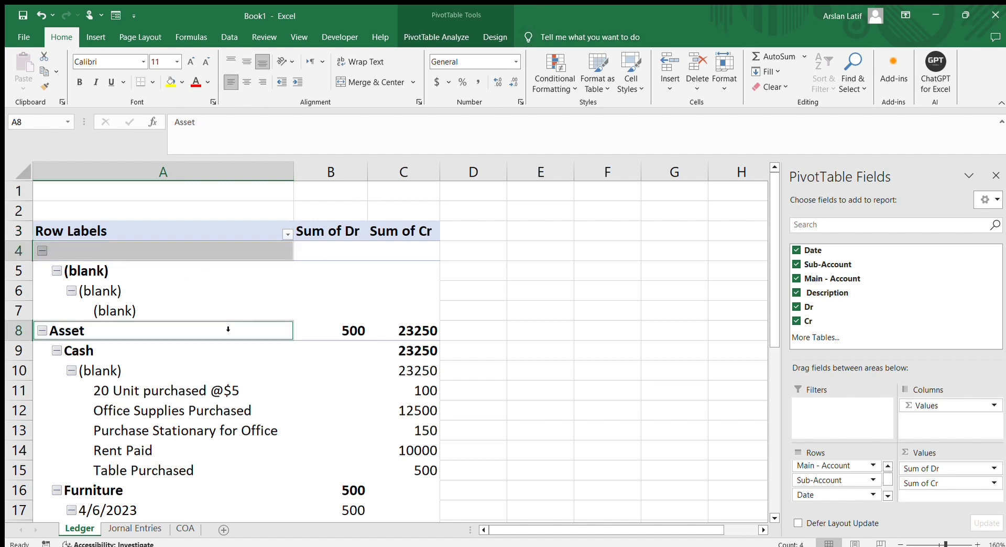
click(321, 312)
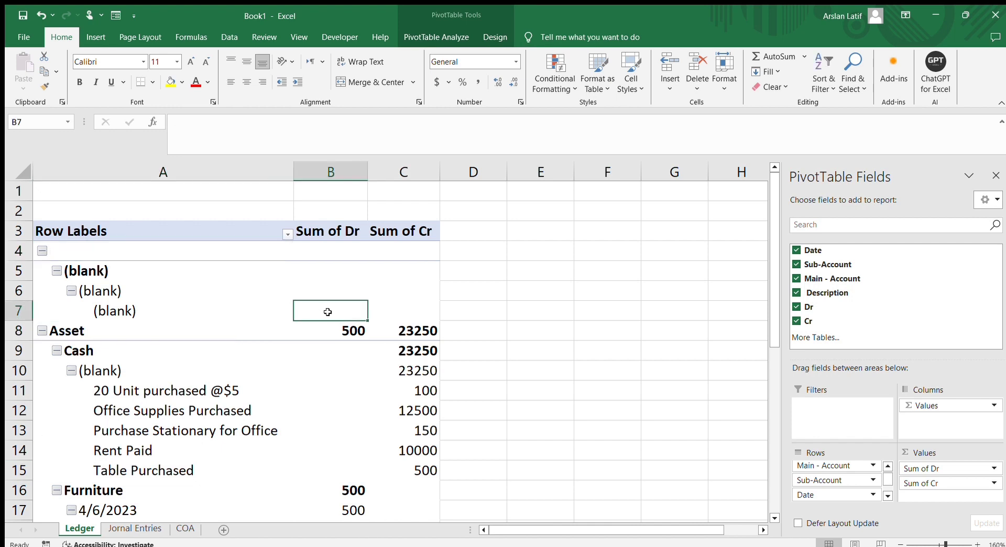
scroll(364, 268, down, 3)
scroll(366, 270, up, 3)
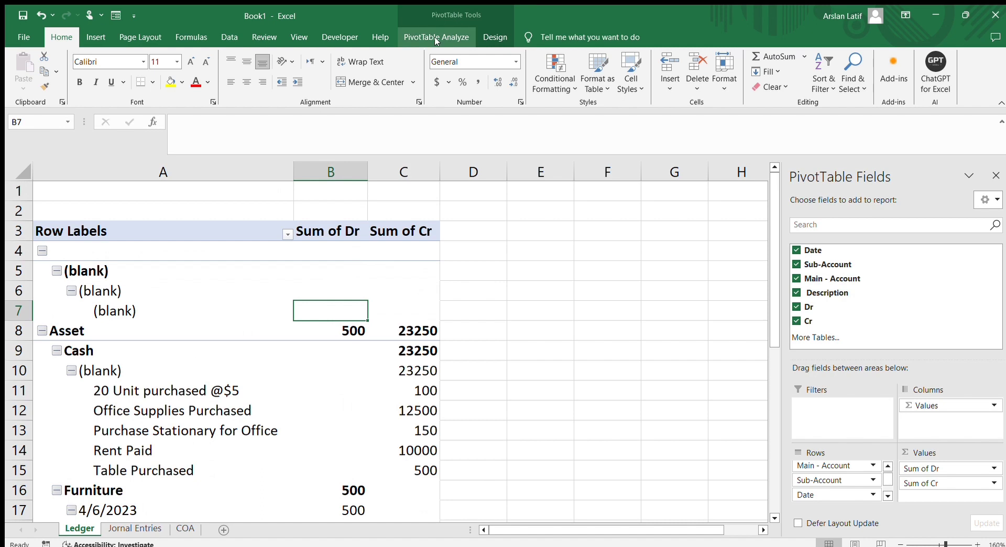
Apply a blue PivotTable style with a dark blue header and shaded main-account and sub-account rows.
click(494, 37)
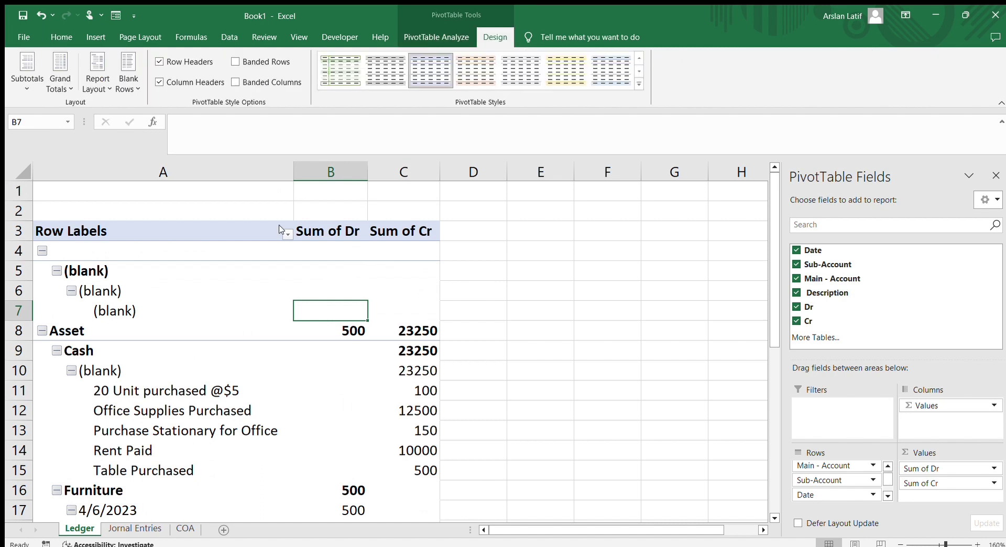
click(605, 65)
click(638, 84)
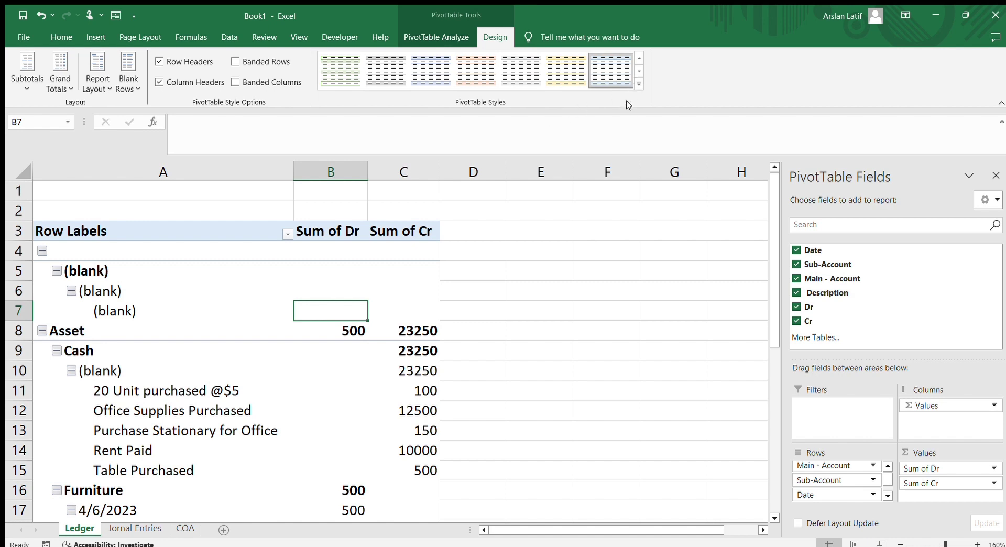
click(386, 267)
scroll(477, 334, down, 3)
scroll(474, 336, up, 3)
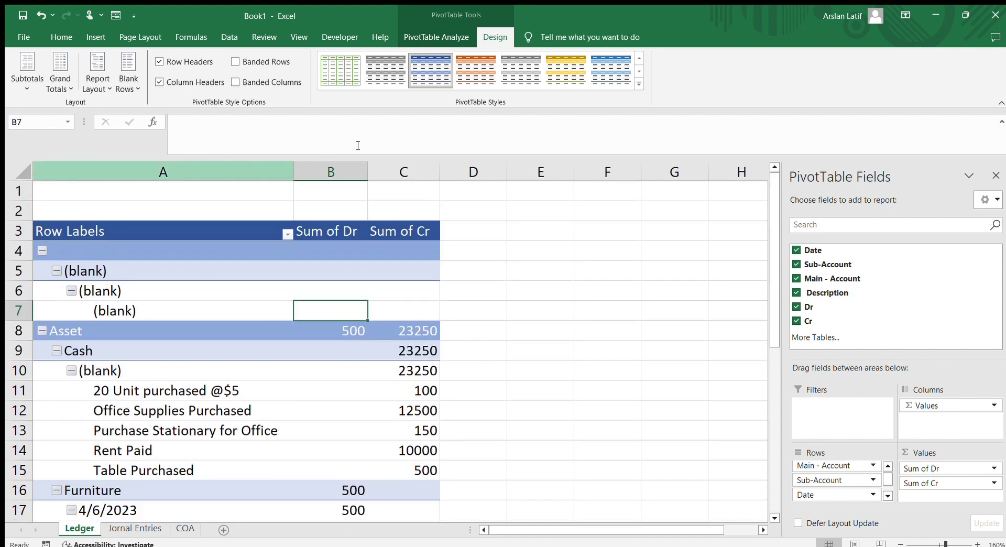
Replace the Row Labels header in A3 with "Ledger".
click(87, 230)
double_click(89, 230)
drag(105, 230, 30, 228)
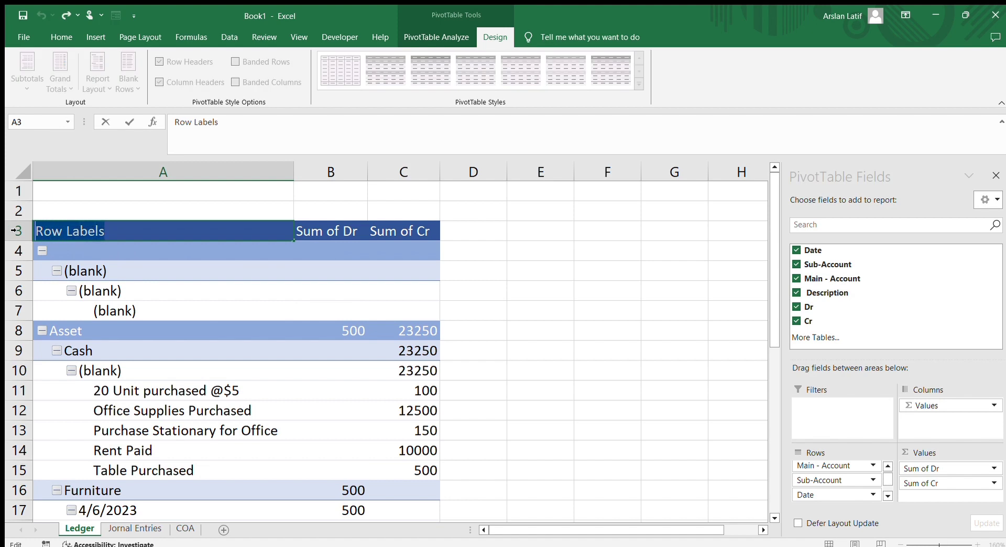
text(Led)
text(g)
key(BackSpace)
text(dger)
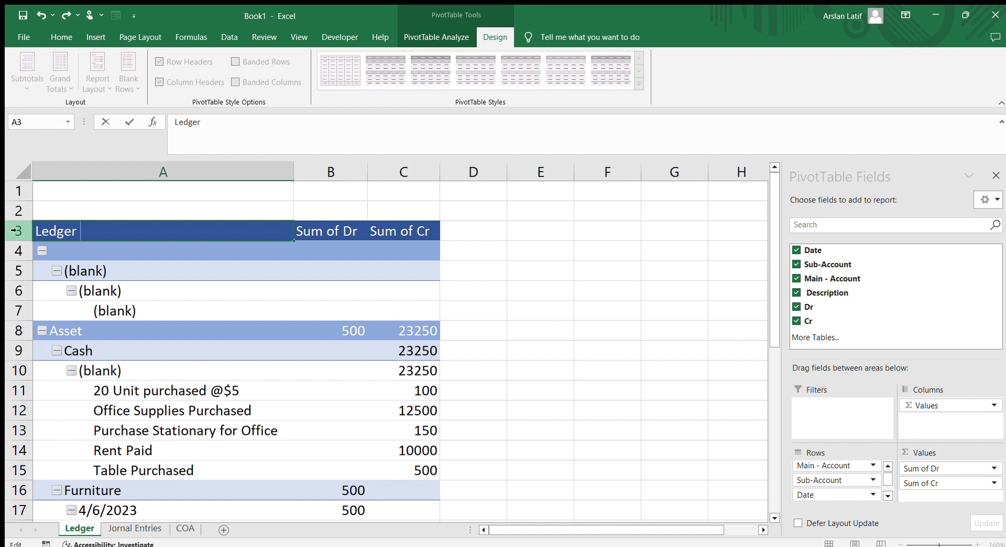
click(514, 272)
Widen column A of the pivot ledger to give the account labels more room.
click(339, 229)
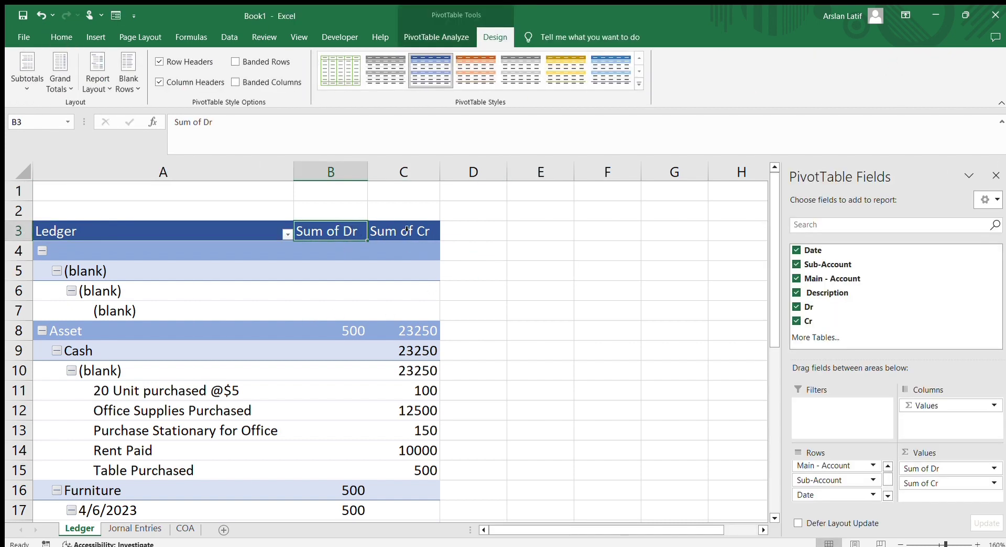
drag(294, 170, 363, 168)
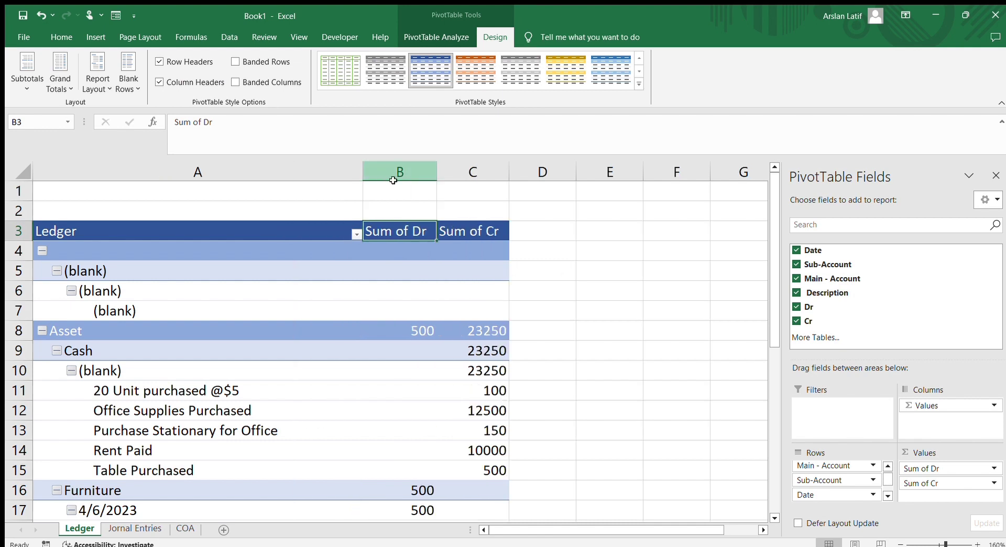
Widen columns B and C of the pivot ledger to give the debit and credit sums more room.
drag(435, 166, 456, 166)
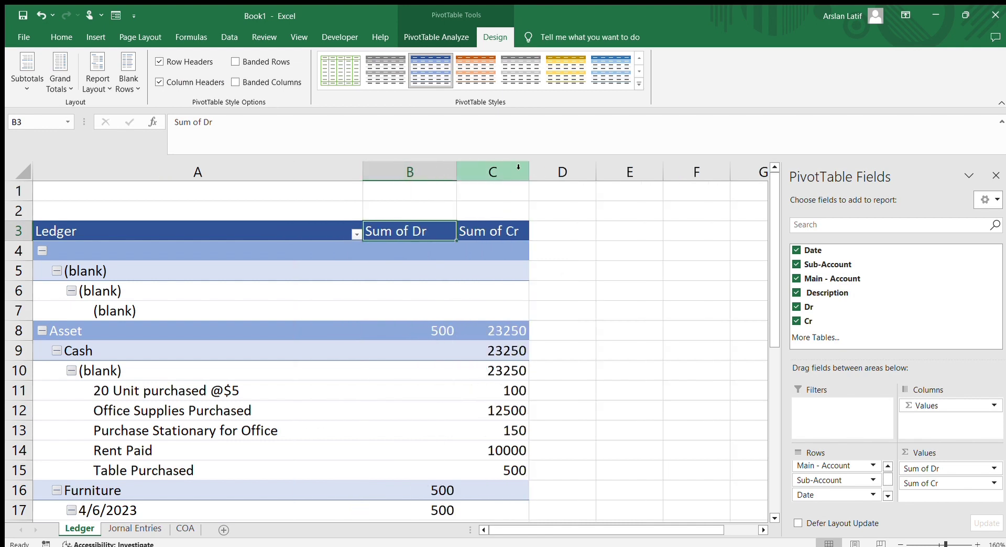
drag(531, 164, 534, 165)
click(550, 234)
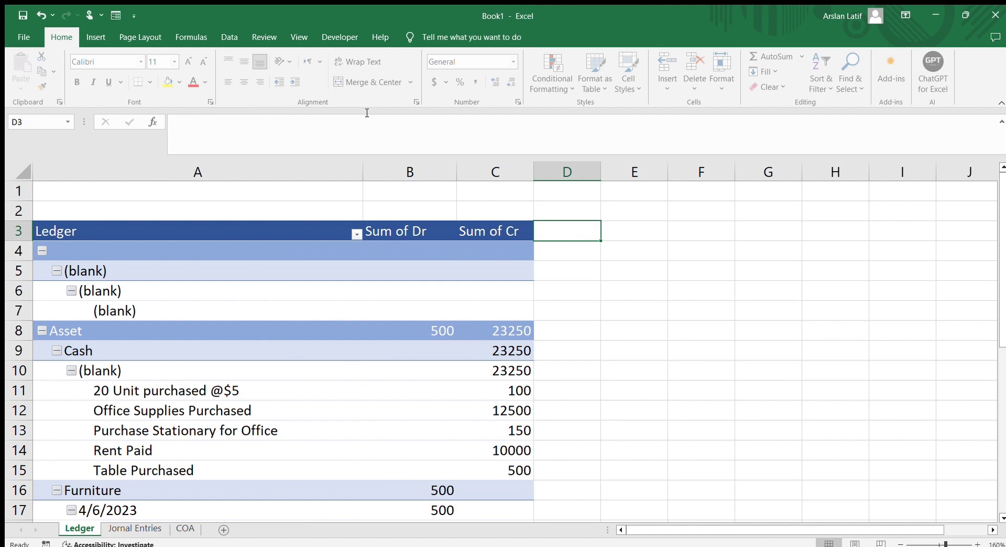
Show the pivot ledger in tabular layout and narrow column A to fit the main-account labels.
click(370, 369)
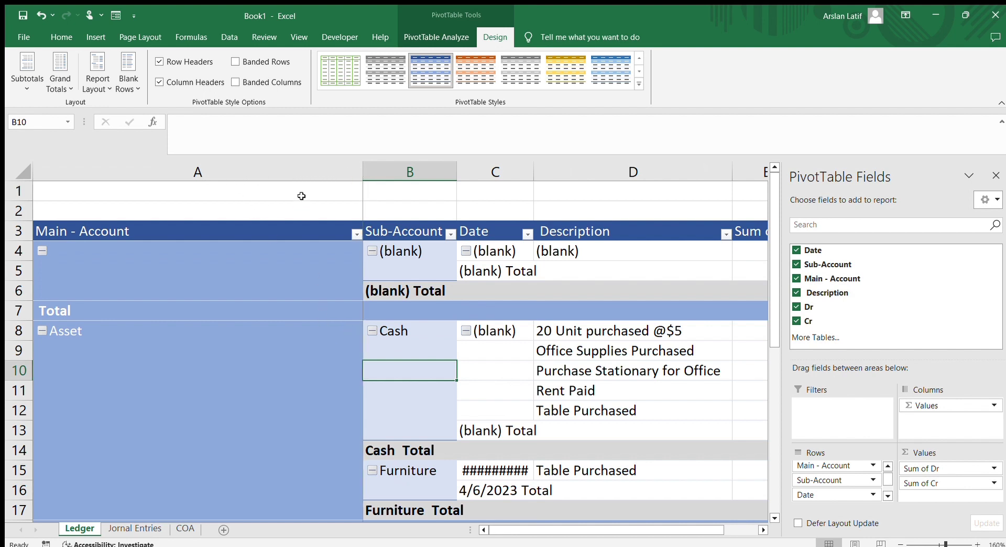
double_click(363, 172)
drag(209, 176, 168, 177)
click(291, 383)
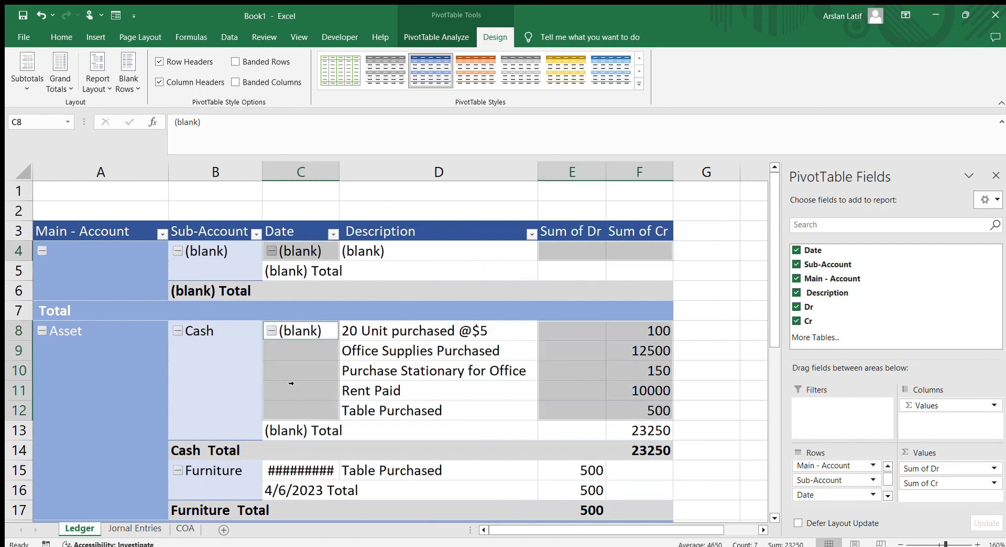
Examine the tabular ledger's sub-account and main-account totals from the header down to the grand total.
scroll(292, 383, down, 13)
scroll(286, 372, up, 13)
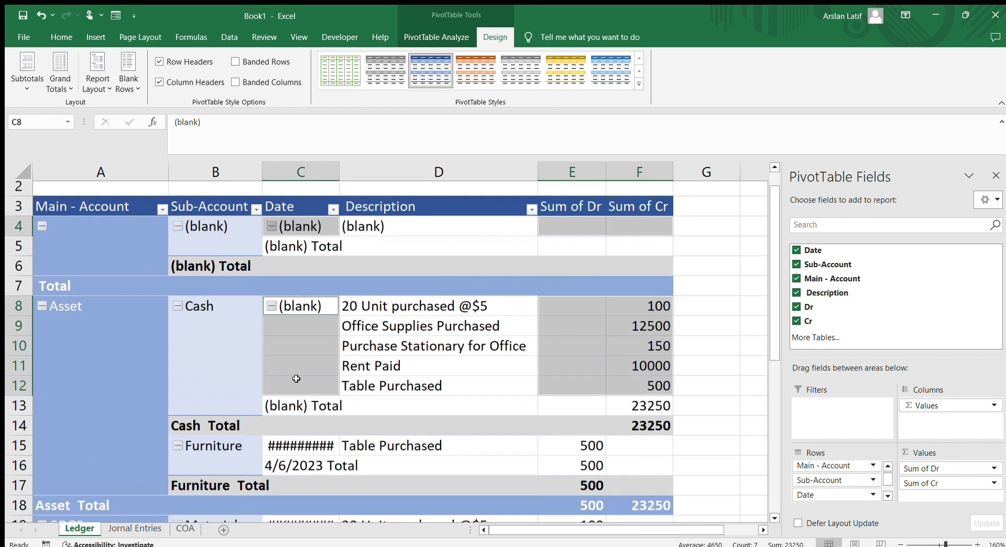
scroll(296, 379, up, 1)
click(128, 290)
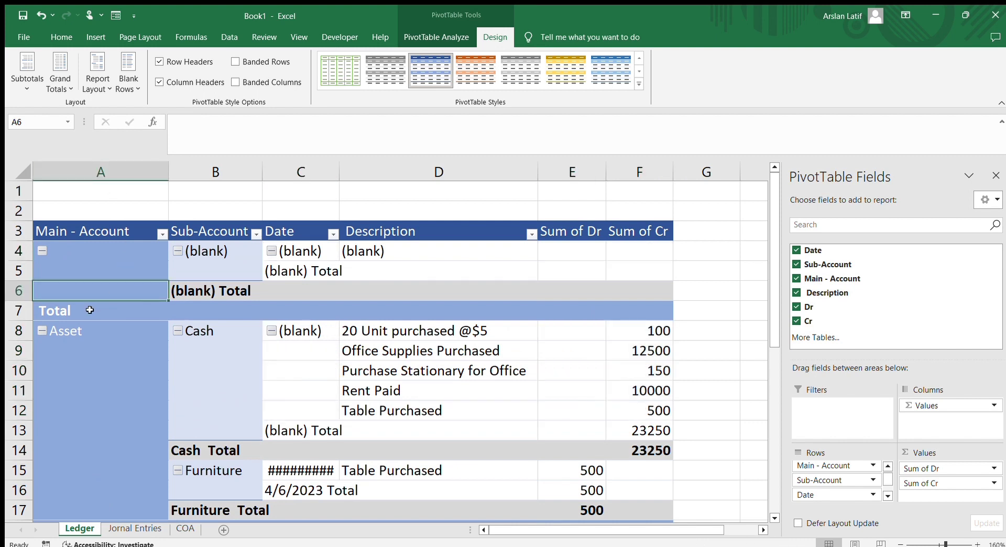
scroll(82, 330, down, 5)
scroll(84, 331, up, 2)
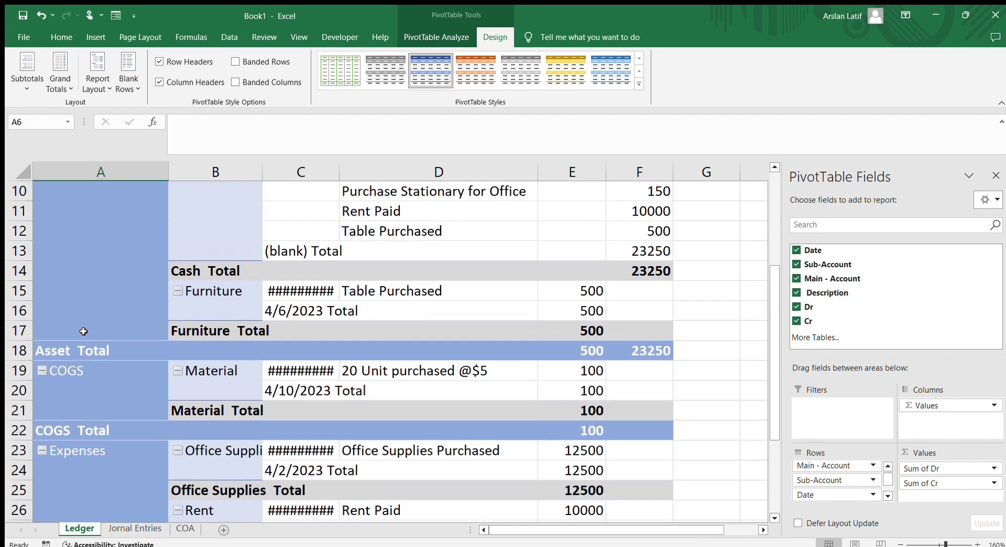
scroll(86, 367, down, 2)
scroll(88, 351, down, 3)
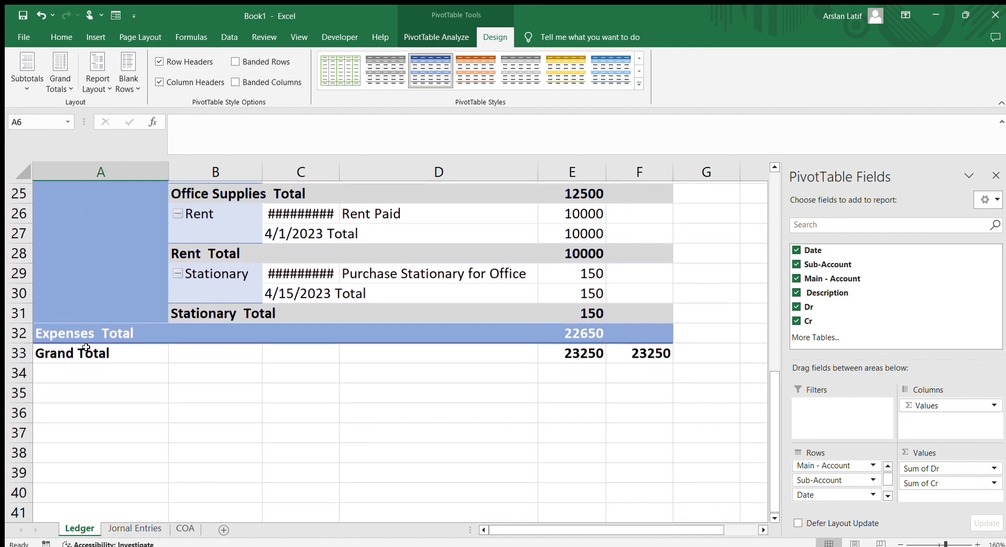
scroll(91, 348, up, 2)
scroll(94, 349, up, 5)
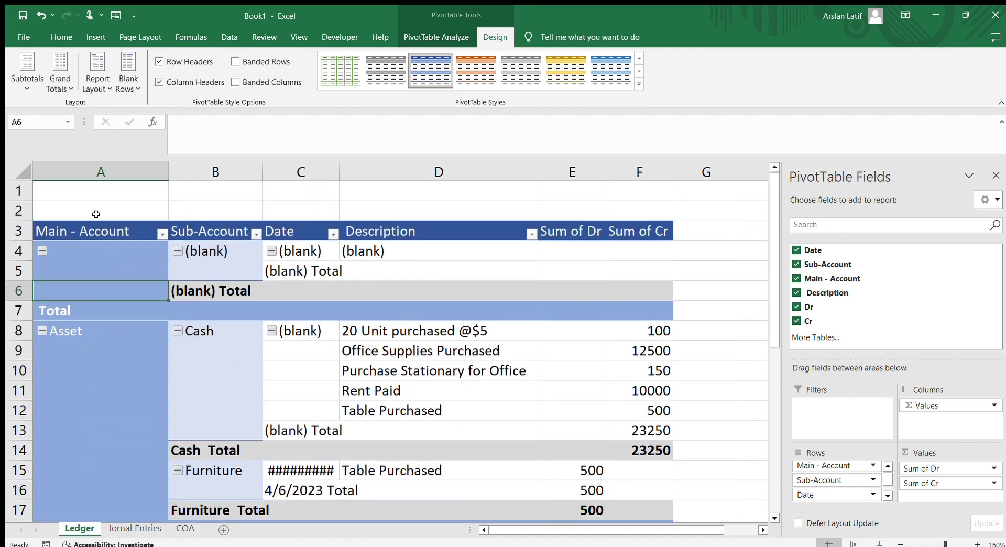
Examine how the Main - Account and Sub-Account columns group the Cash and Furniture entries under Asset.
click(96, 173)
click(293, 408)
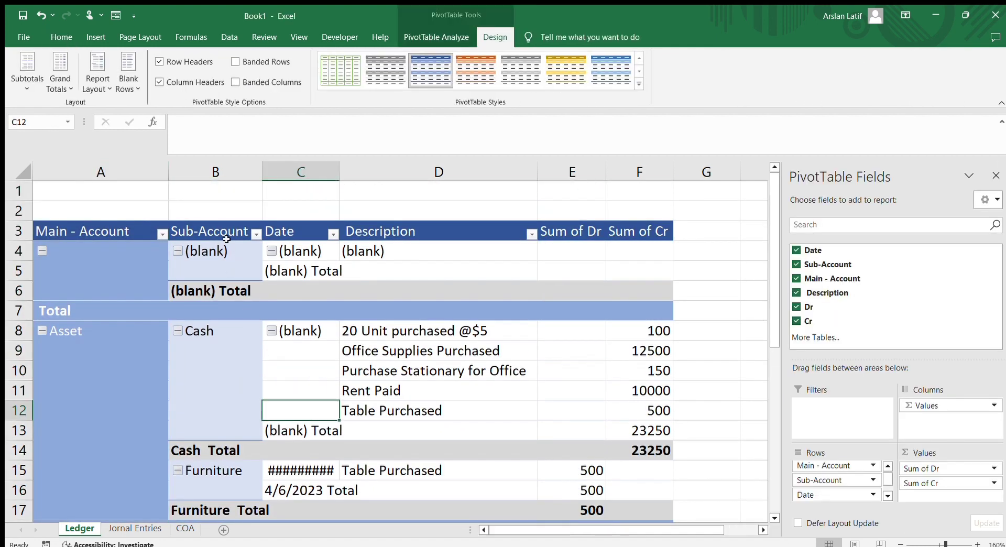
click(219, 180)
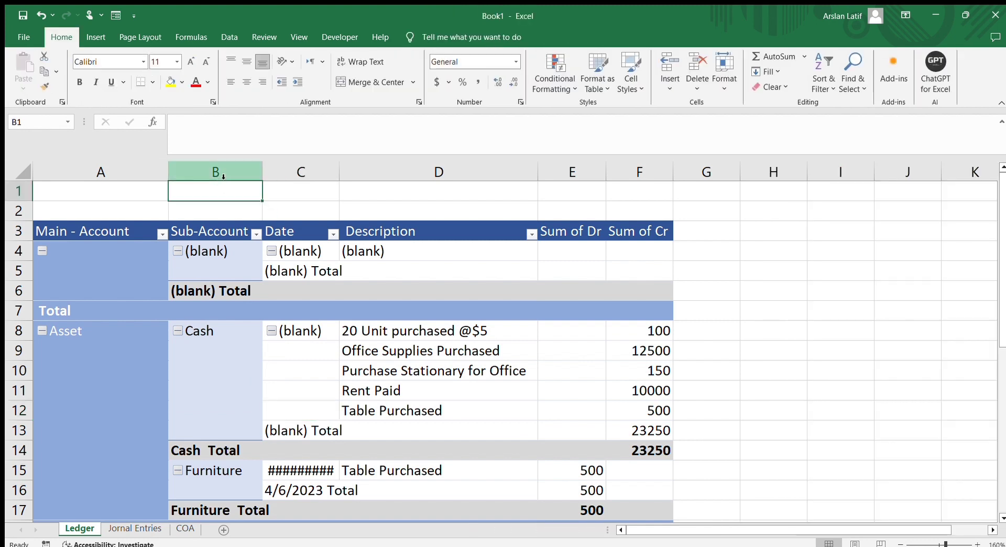
click(270, 403)
scroll(270, 404, down, 3)
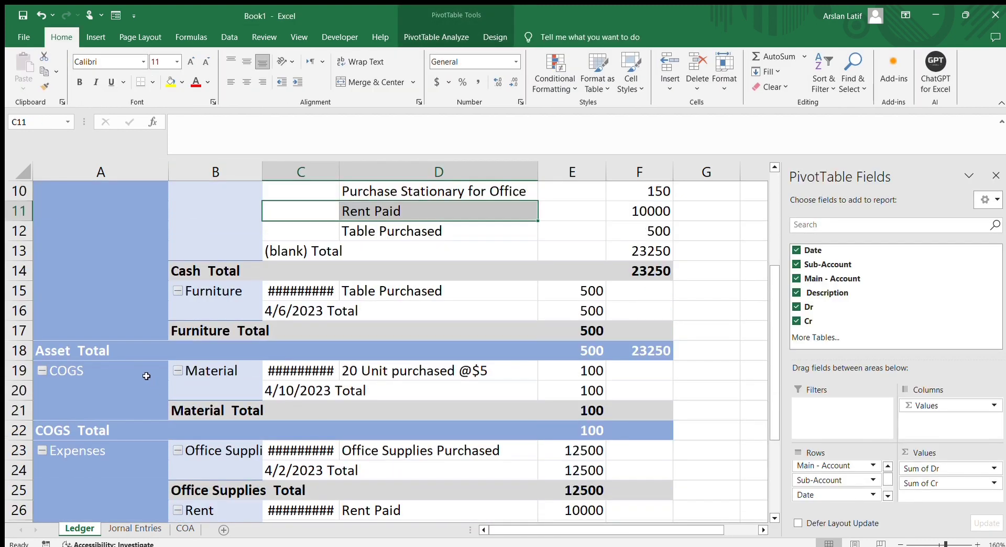
scroll(150, 377, up, 2)
click(222, 309)
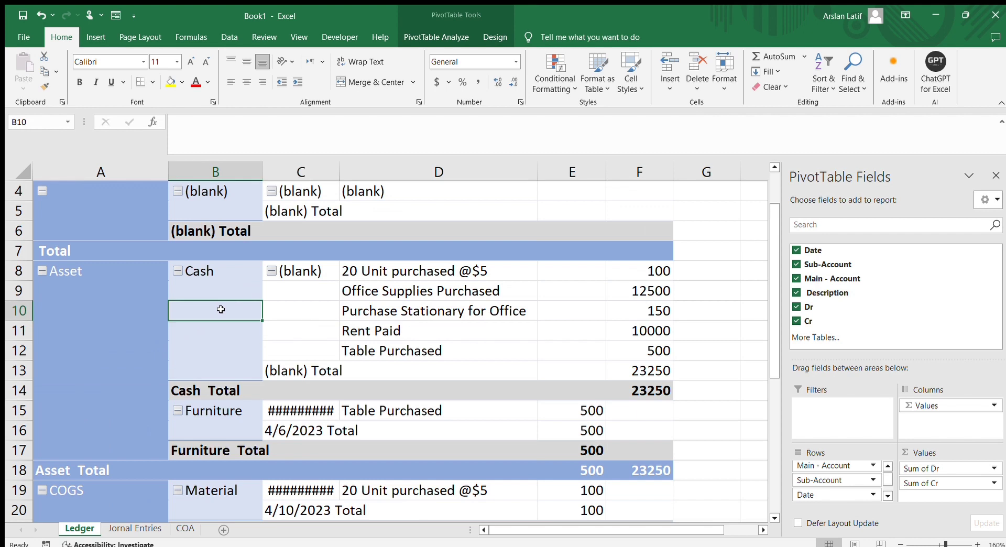
click(221, 276)
click(221, 429)
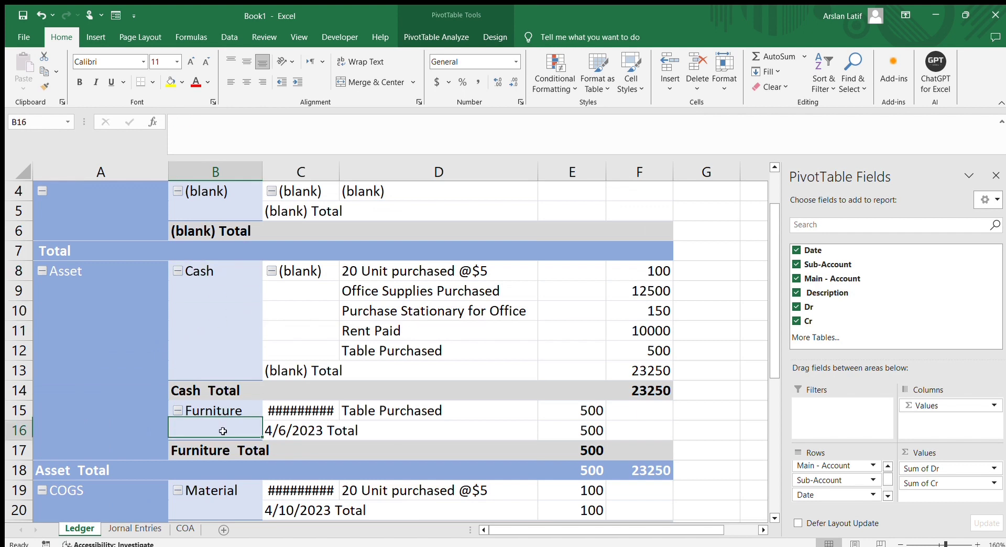
Widen the Date column C and the Sub-Account column B so full dates and the Office Supplies label fit.
drag(338, 173, 361, 178)
scroll(263, 452, down, 3)
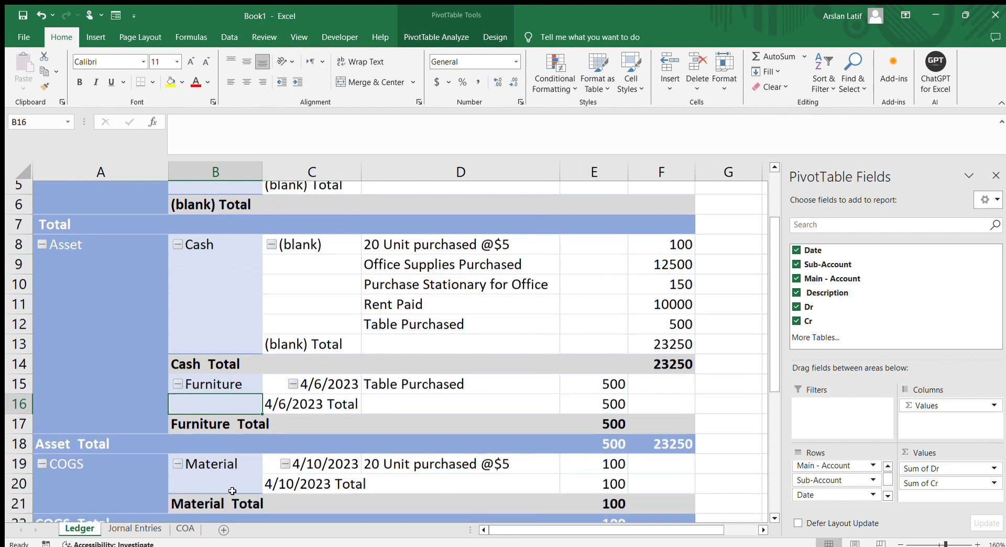
click(206, 323)
click(99, 327)
click(106, 421)
scroll(107, 421, down, 1)
click(225, 334)
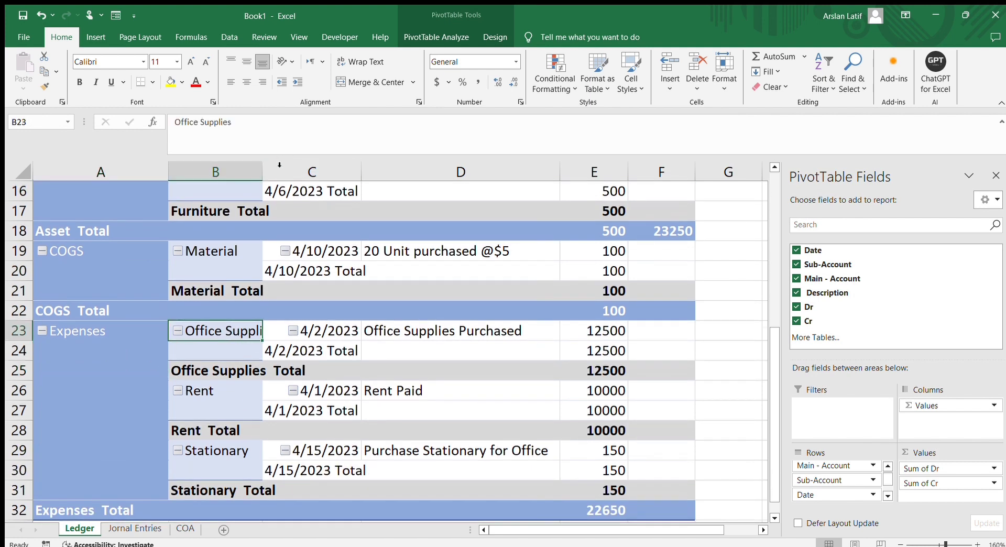
drag(262, 169, 282, 171)
Examine the Office Supplies, Rent and Stationary sub-accounts under Expenses and compare them with the other account groups.
click(218, 408)
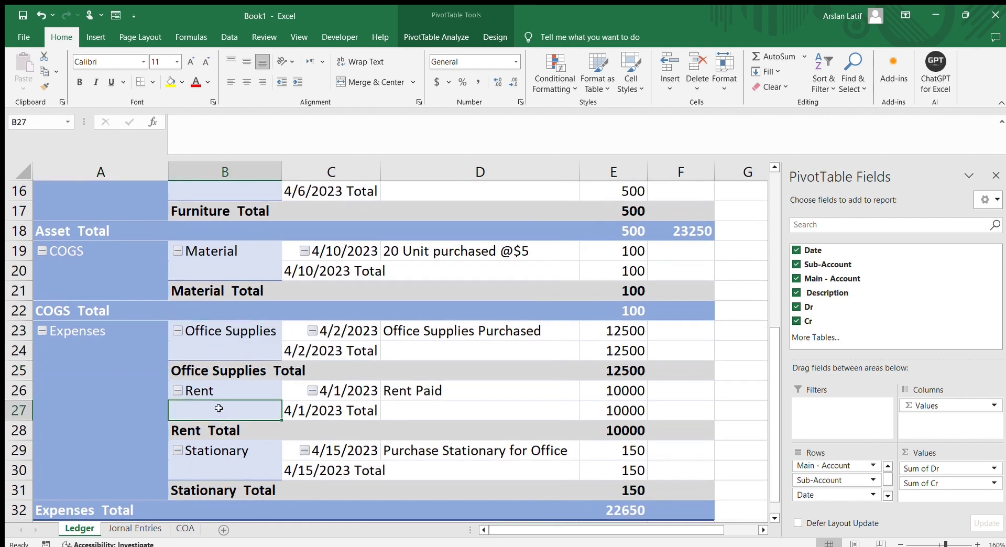
click(228, 452)
drag(244, 333, 237, 453)
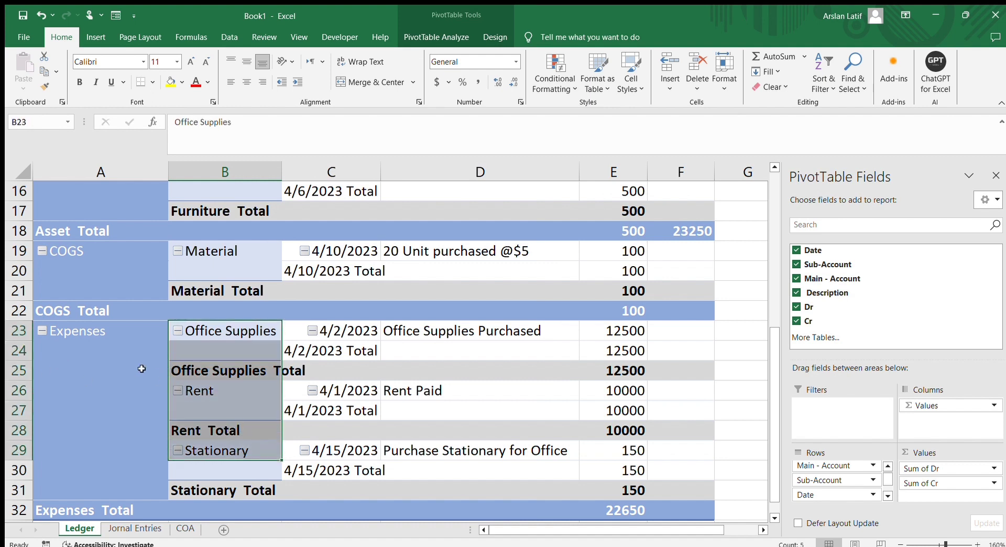
click(77, 346)
scroll(310, 378, up, 5)
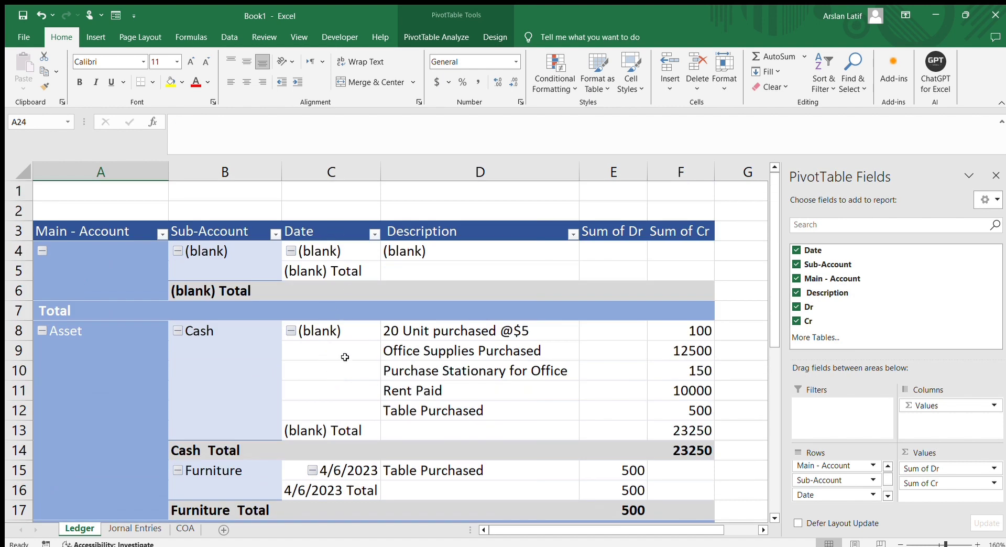
scroll(345, 357, down, 4)
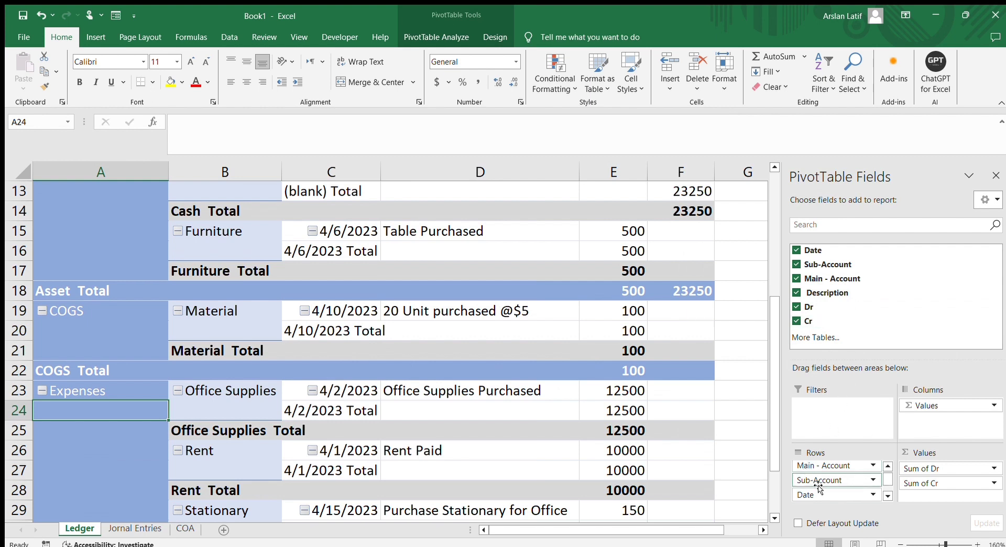
Collapse the blank main-account group and add a calculated field, Field2, that subtracts Cr from Dr to the pivot ledger.
scroll(524, 335, up, 4)
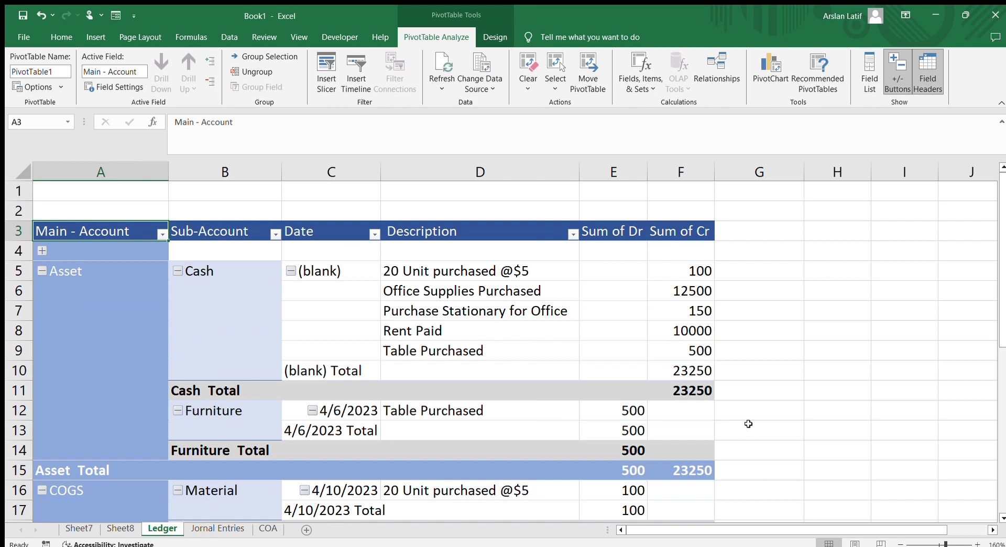
click(684, 269)
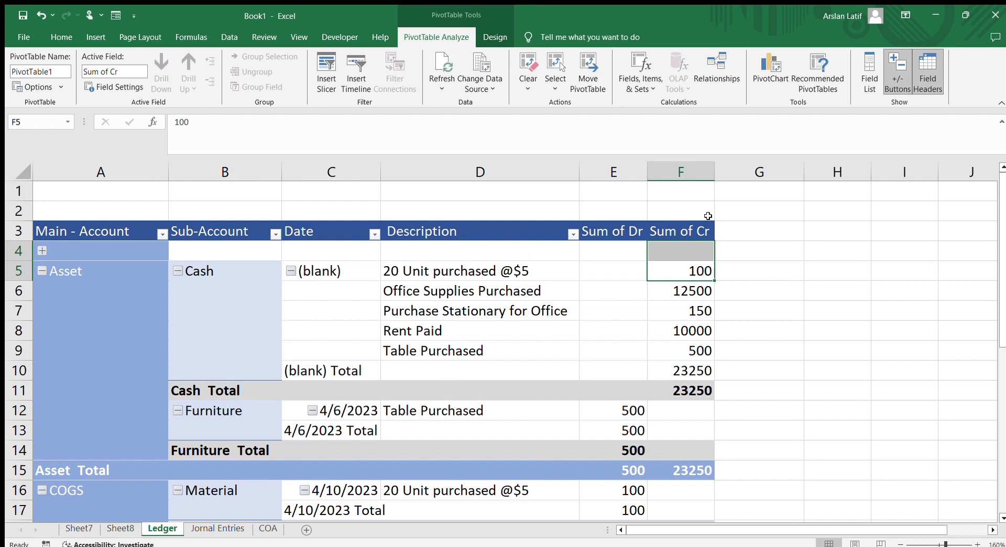
click(653, 311)
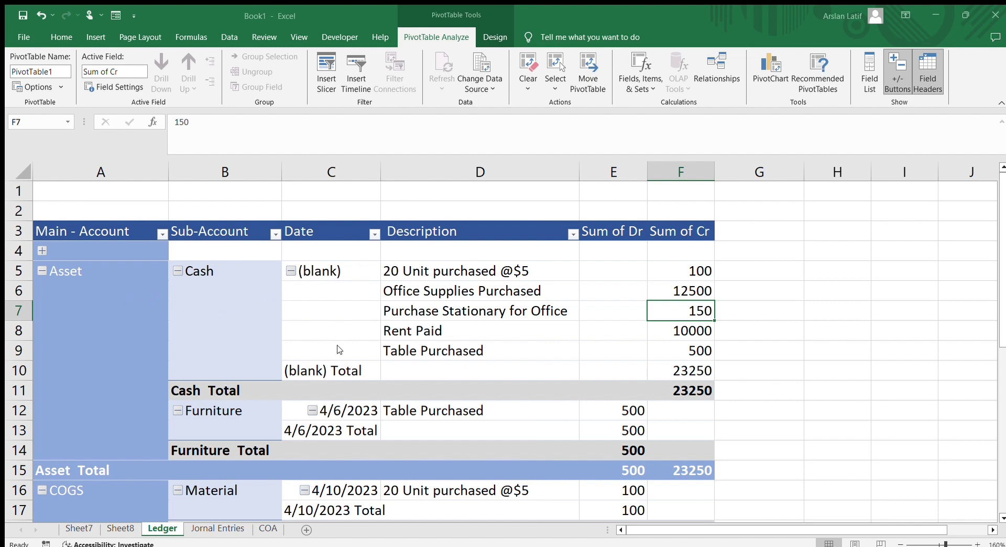
click(759, 262)
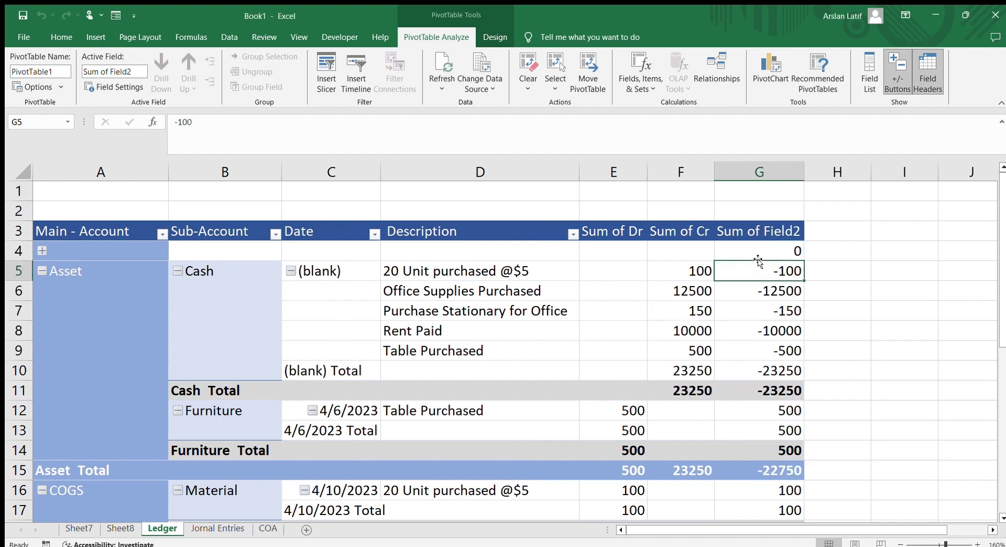
Rename the Sum of Field2 header in G3 as "Balance 1".
click(766, 229)
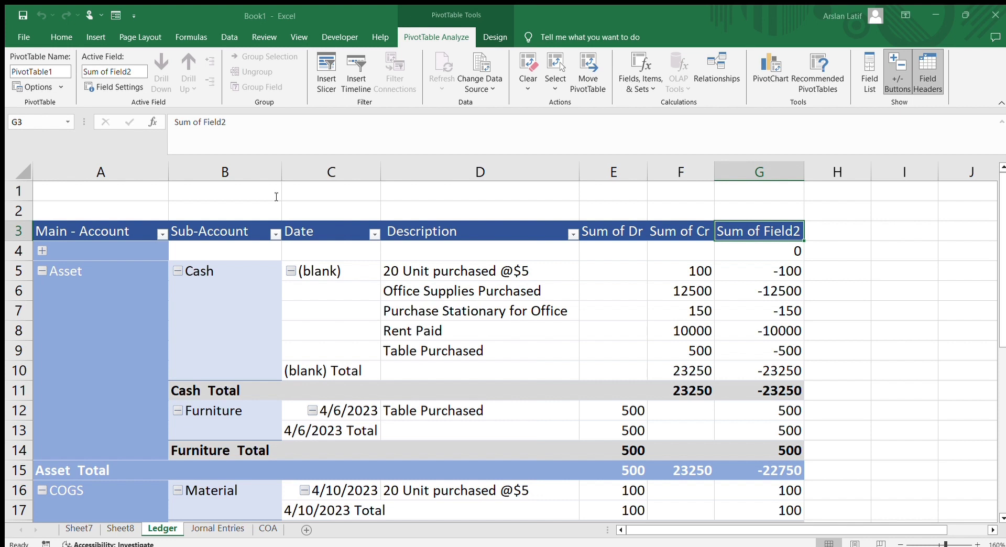
key(Return)
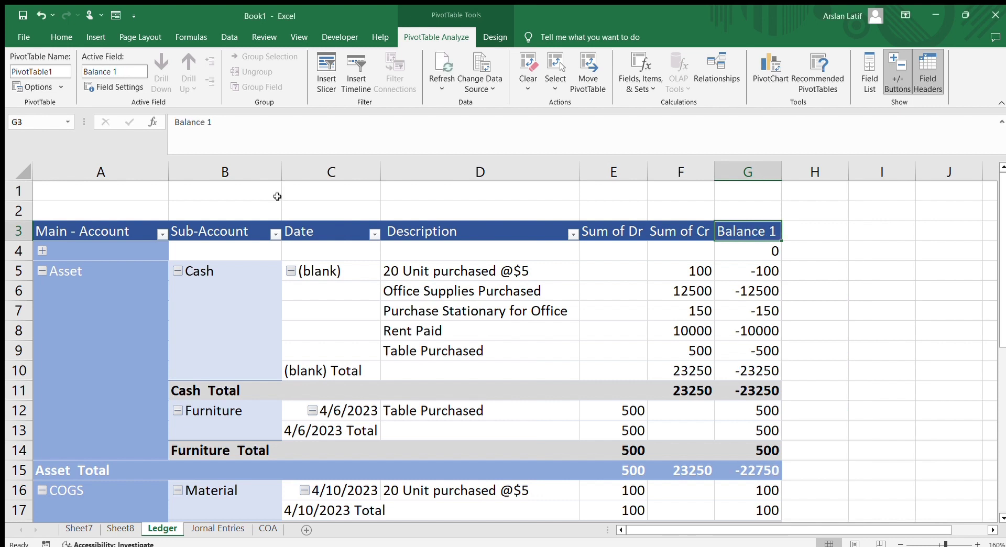
click(949, 251)
Examine the Balance 1 values across the account groups, especially the Cash Total balance.
click(747, 229)
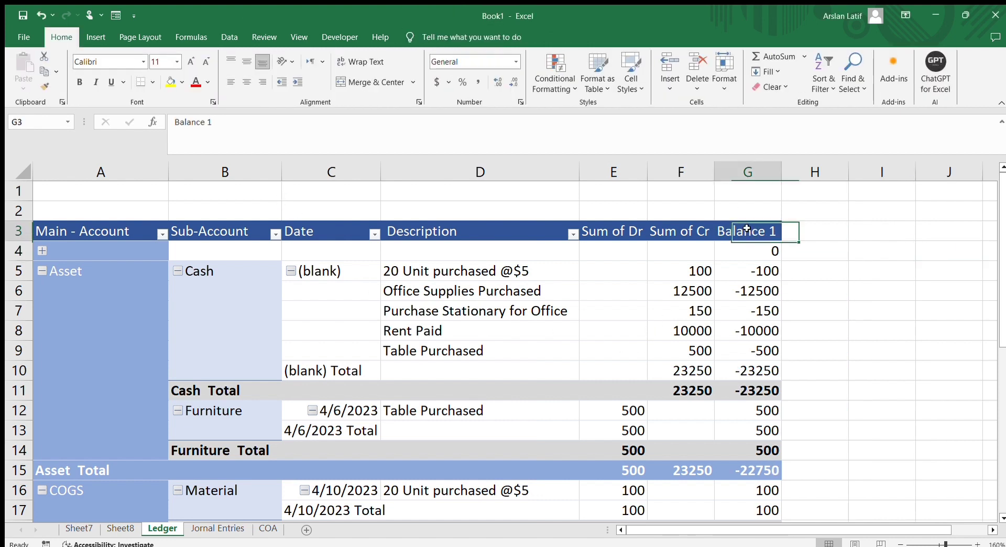
scroll(775, 359, down, 4)
scroll(780, 358, up, 3)
scroll(779, 358, down, 2)
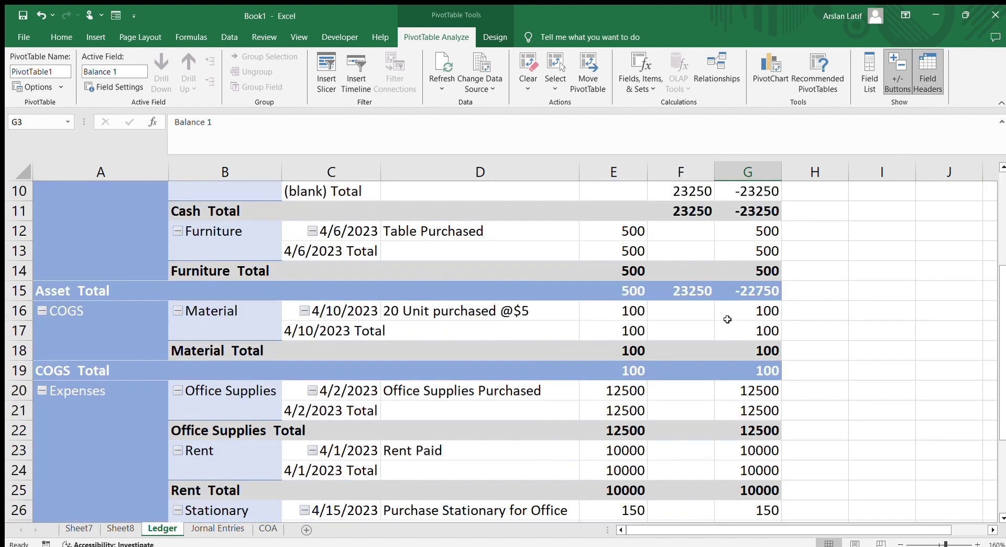
scroll(610, 312, up, 3)
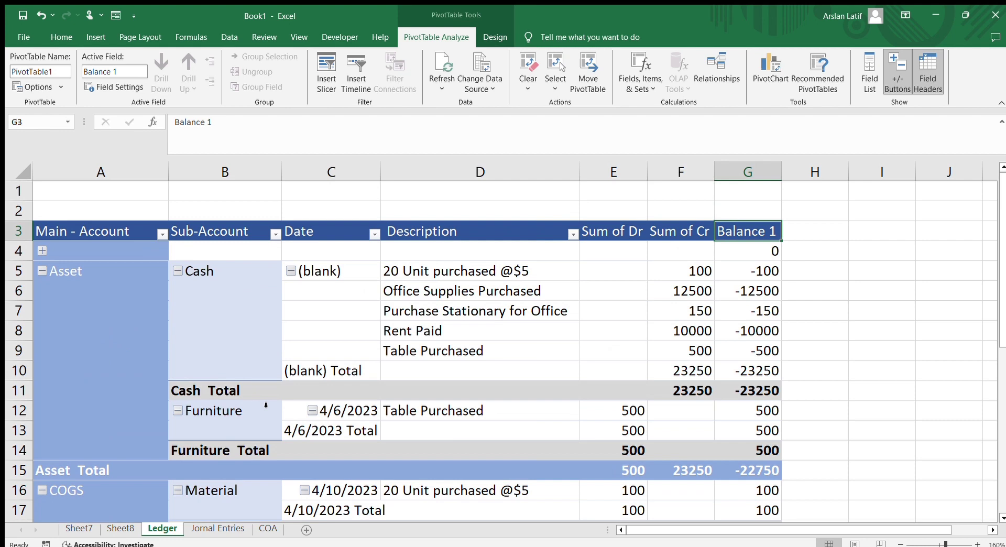
click(208, 390)
click(730, 369)
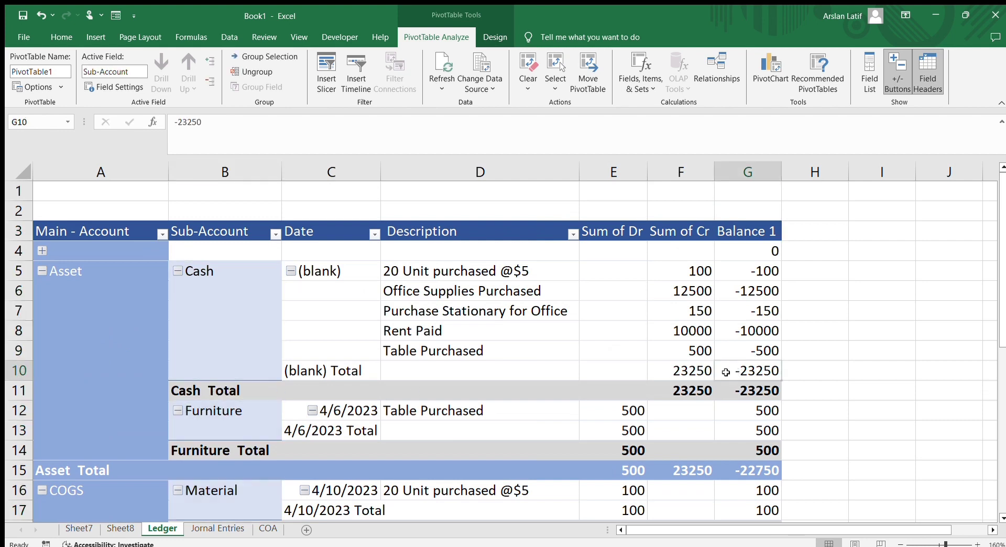
click(326, 392)
click(763, 394)
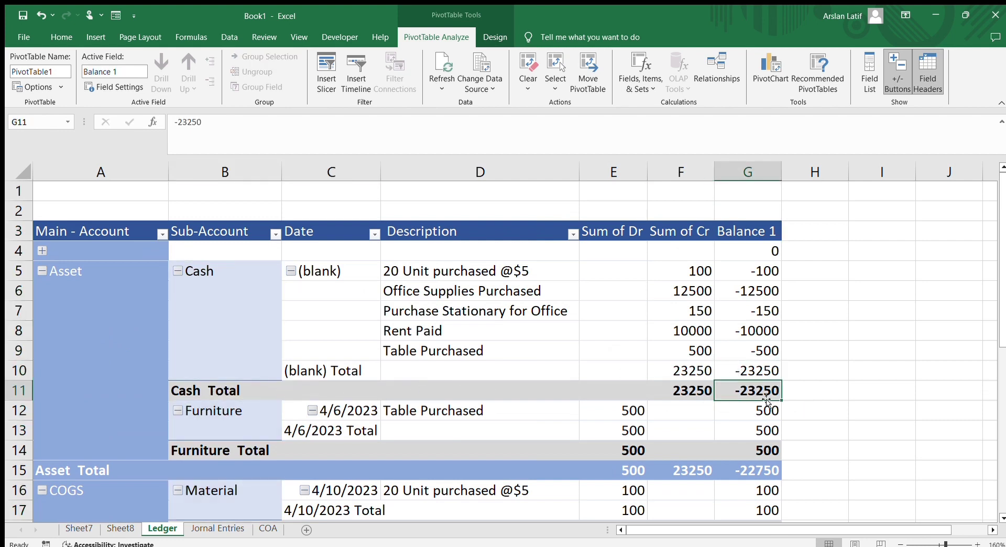
Format the Balance 1 values as dollar currency with two decimals and negatives in red parentheses.
click(755, 262)
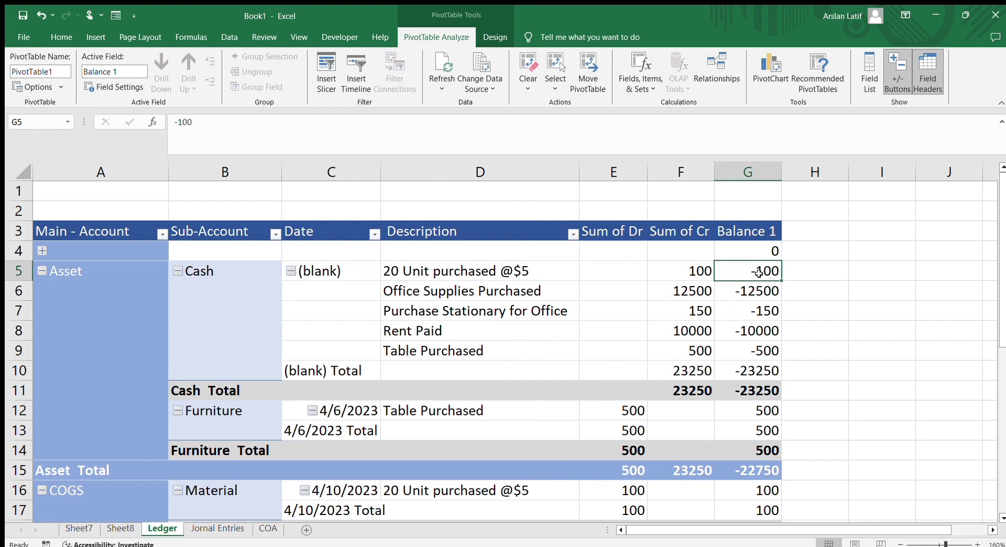
click(752, 291)
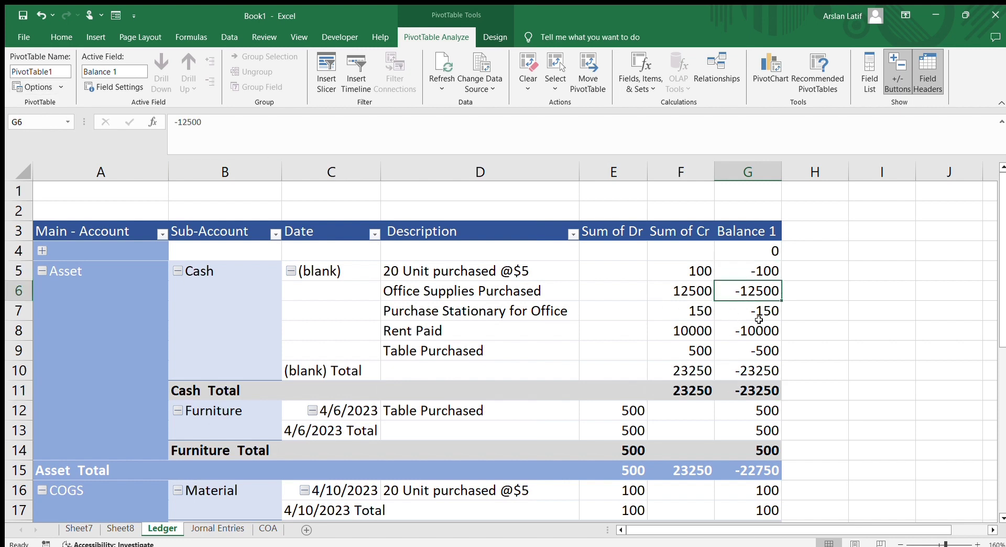
click(759, 268)
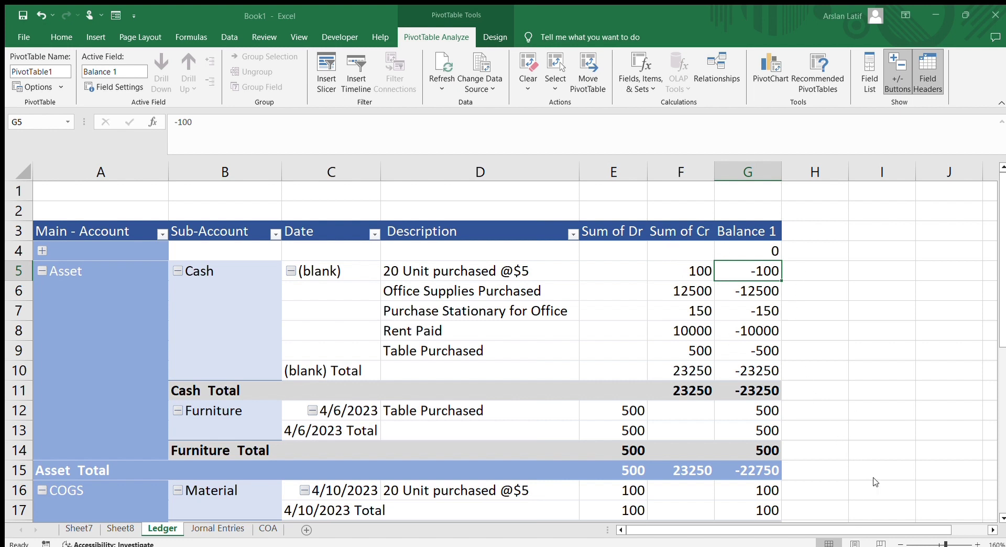
click(892, 350)
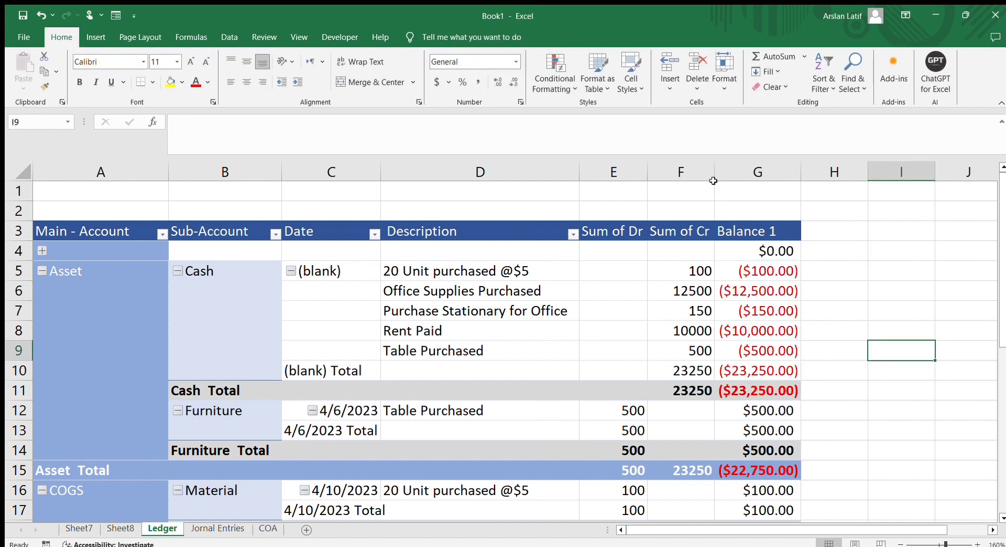
Widen the Sum of Cr column of the pivot ledger.
drag(711, 166, 770, 167)
click(834, 291)
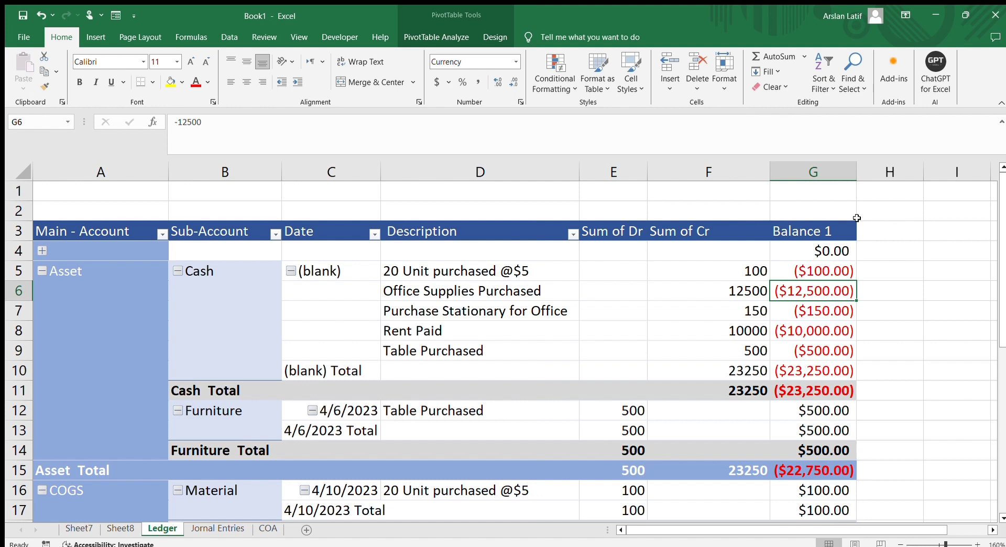
Compare the debit, credit and Balance 1 amounts in the Grand Total row and review the account groups of the ledger.
scroll(488, 450, down, 7)
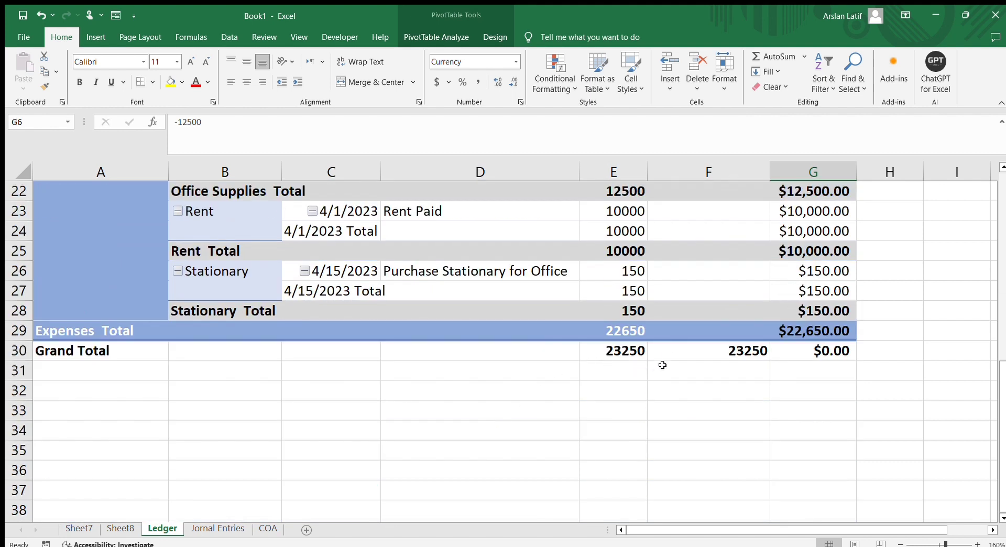
scroll(671, 361, up, 7)
scroll(680, 355, down, 8)
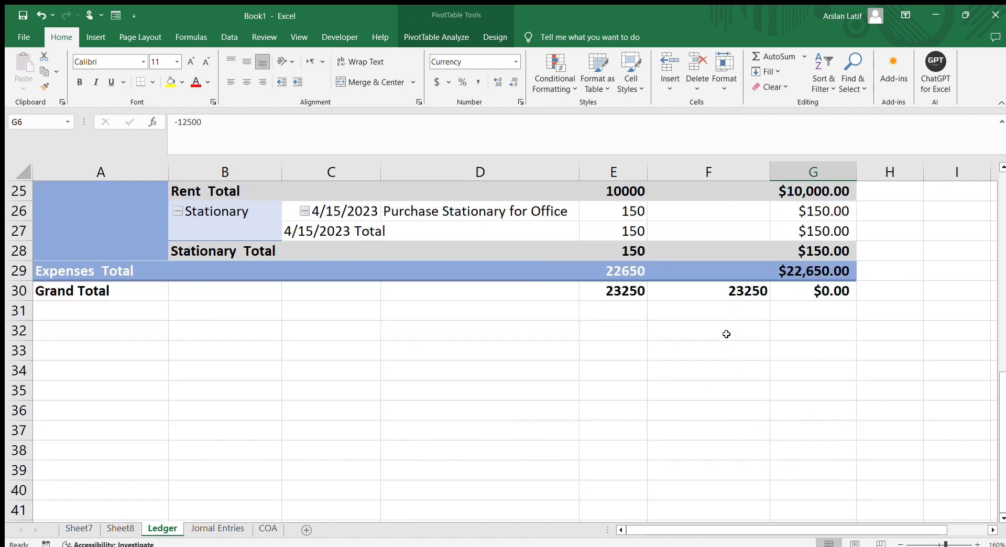
click(744, 297)
click(638, 297)
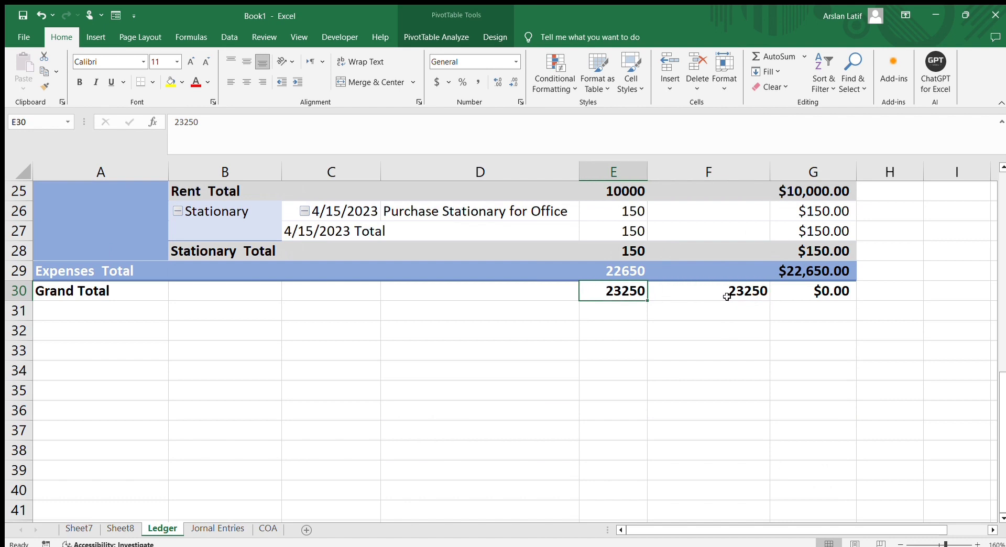
click(809, 294)
scroll(367, 325, up, 8)
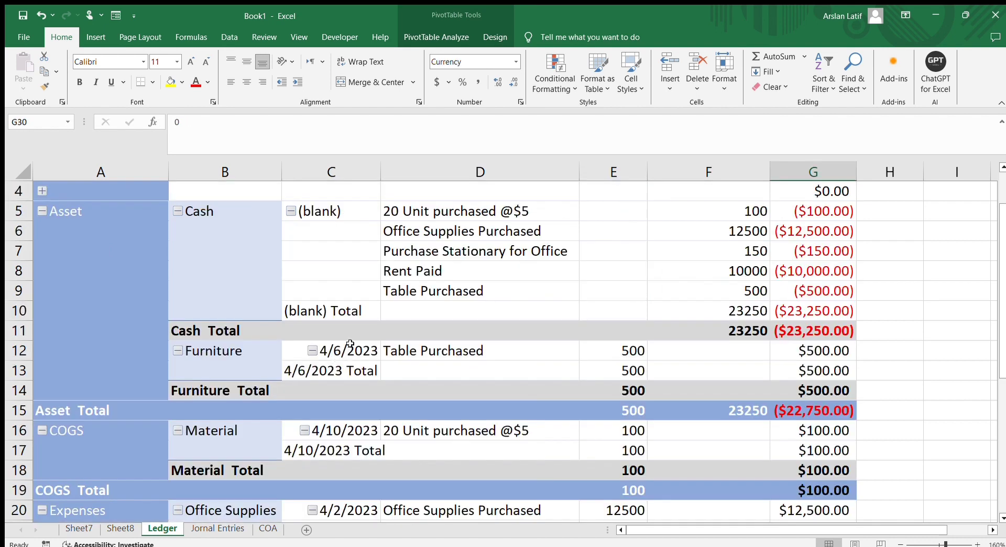
scroll(245, 309, down, 4)
scroll(248, 310, up, 4)
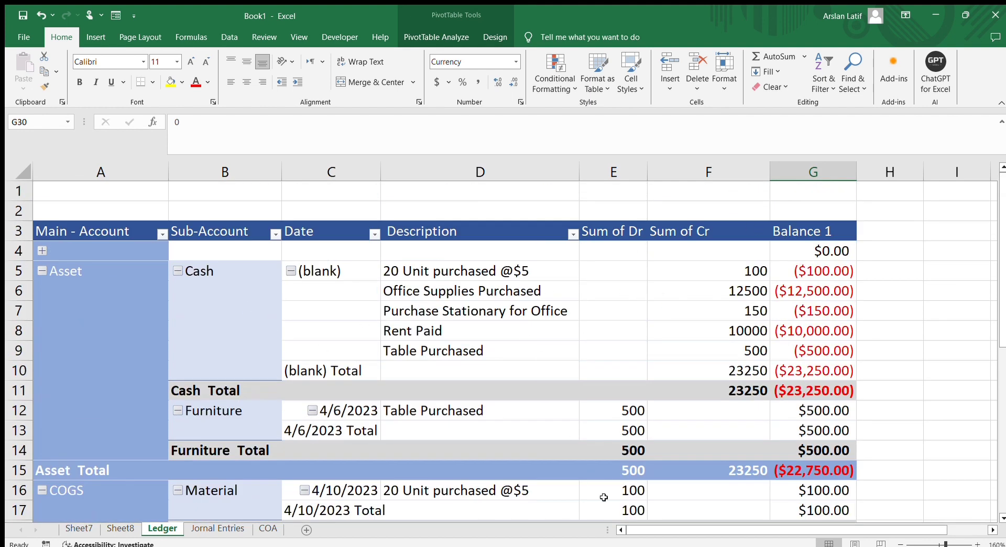
scroll(577, 472, right, 3)
scroll(437, 357, left, 3)
click(515, 308)
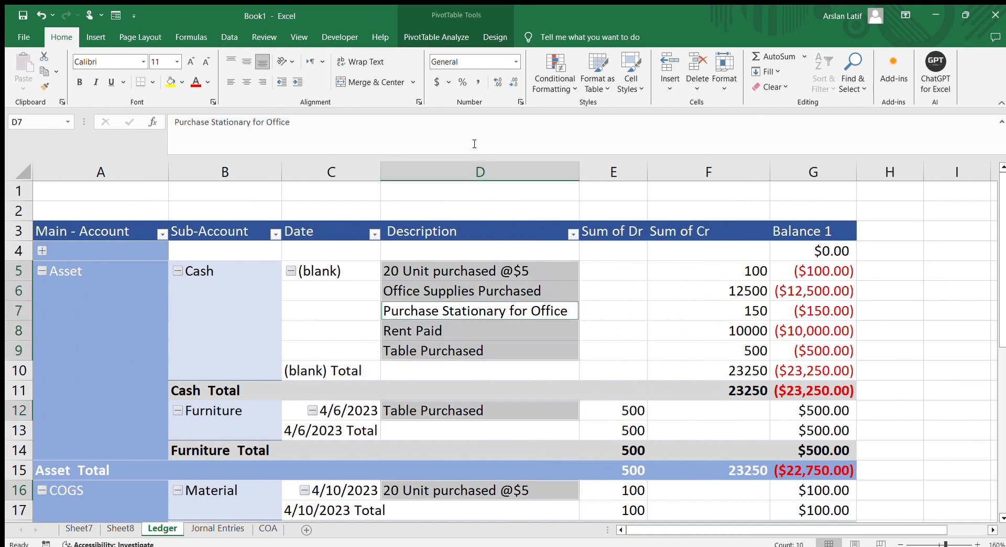
Insert a Main - Account slicer for the pivot ledger and place it beside the Balance 1 column.
click(761, 291)
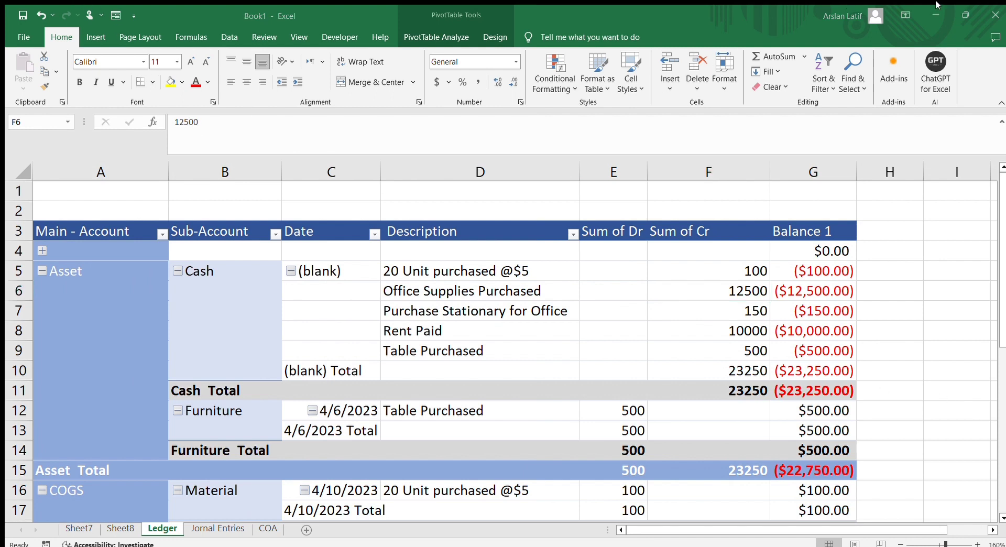
click(96, 36)
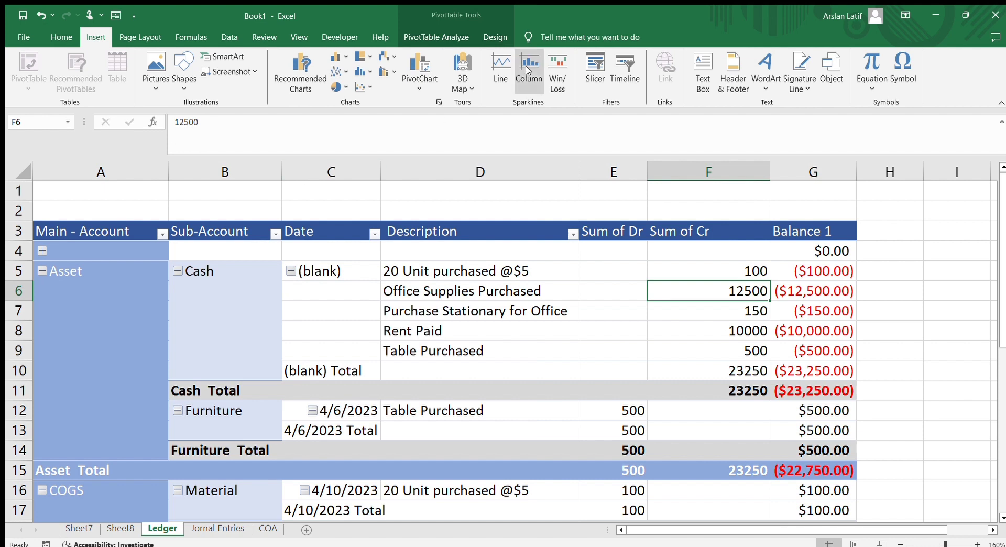
click(598, 63)
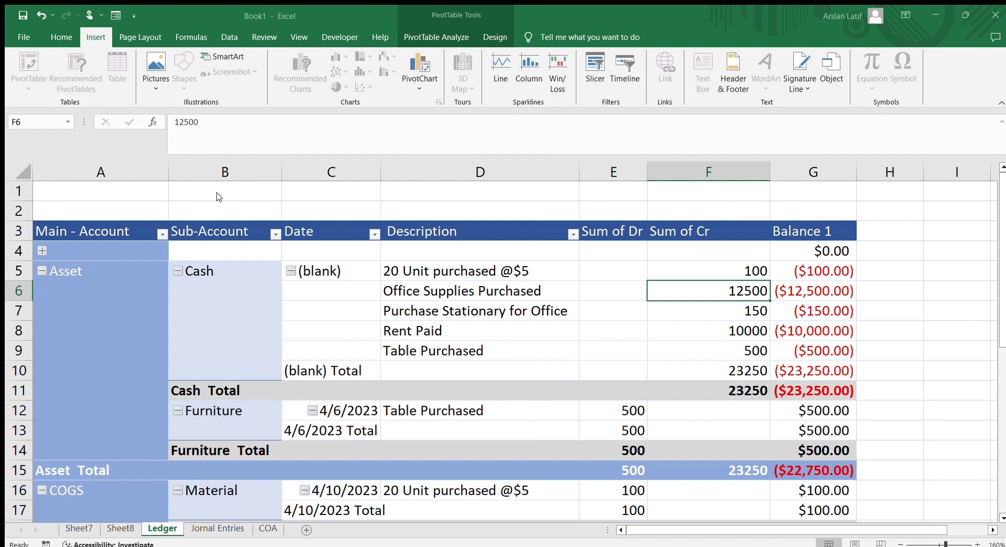
click(275, 411)
drag(508, 244, 906, 232)
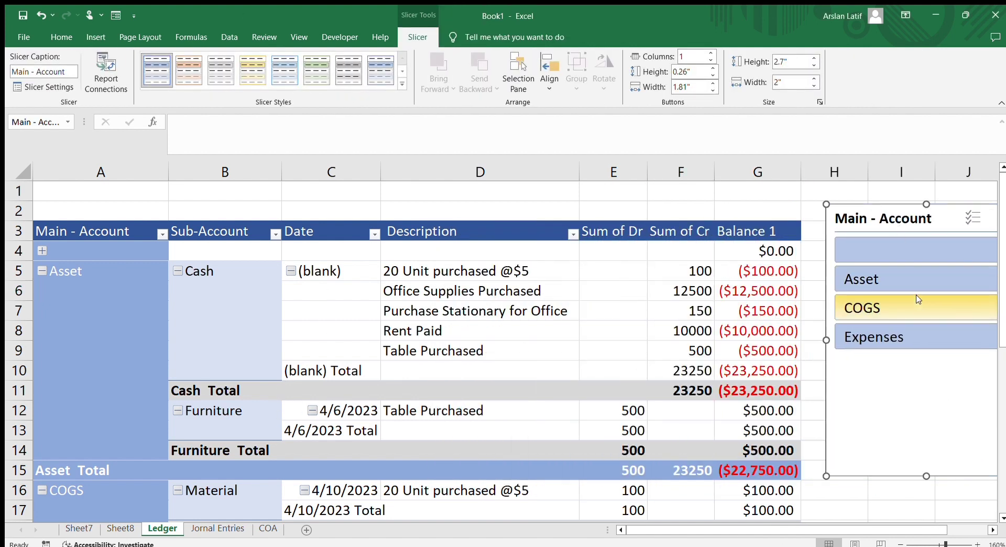
Filter the ledger by Asset, COGS and Expenses in turn with the Main - Account slicer and examine each group's entries.
click(900, 279)
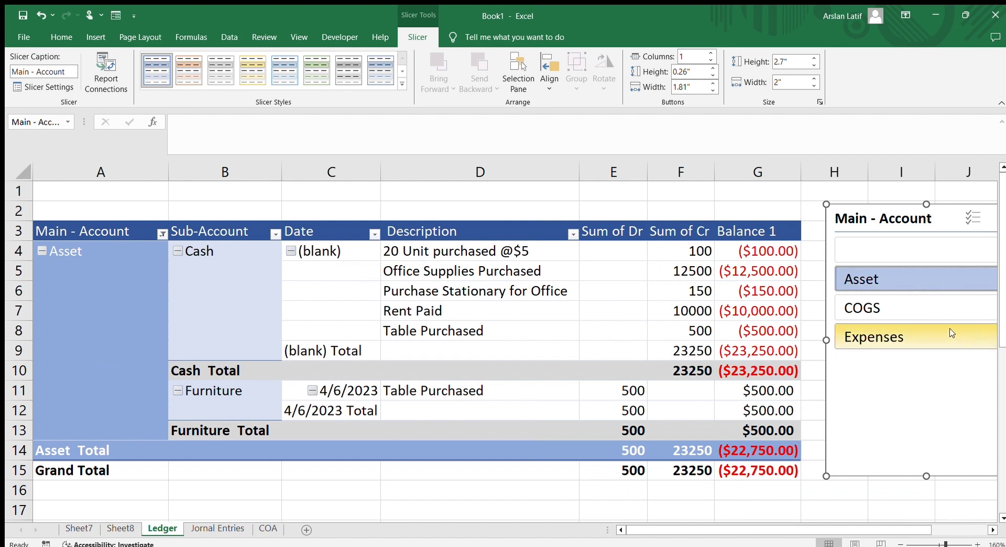
click(907, 311)
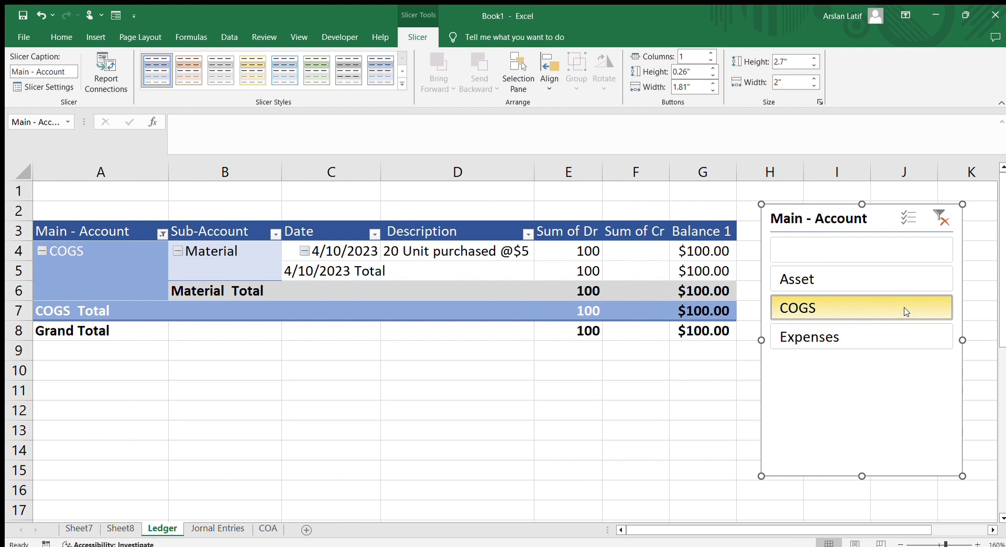
click(827, 340)
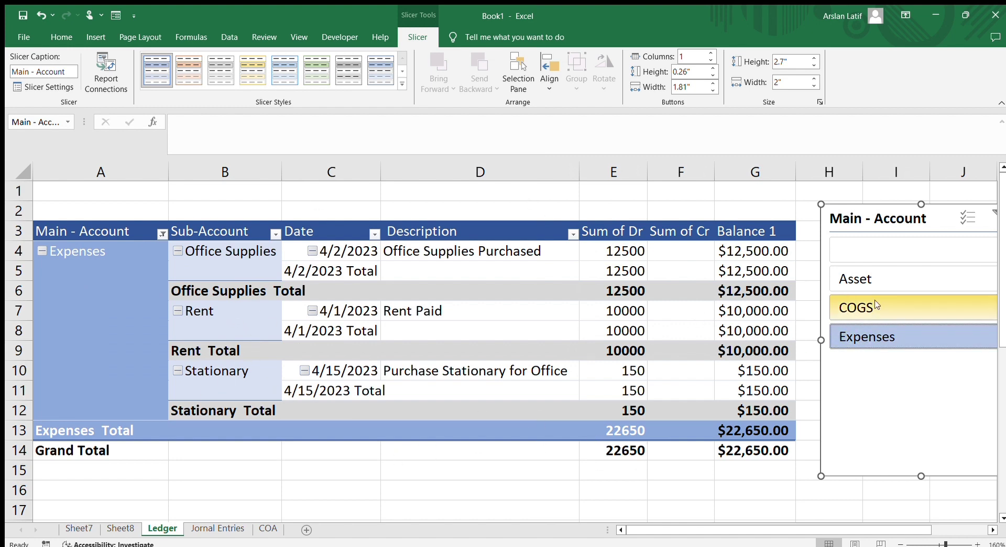
click(883, 280)
click(894, 308)
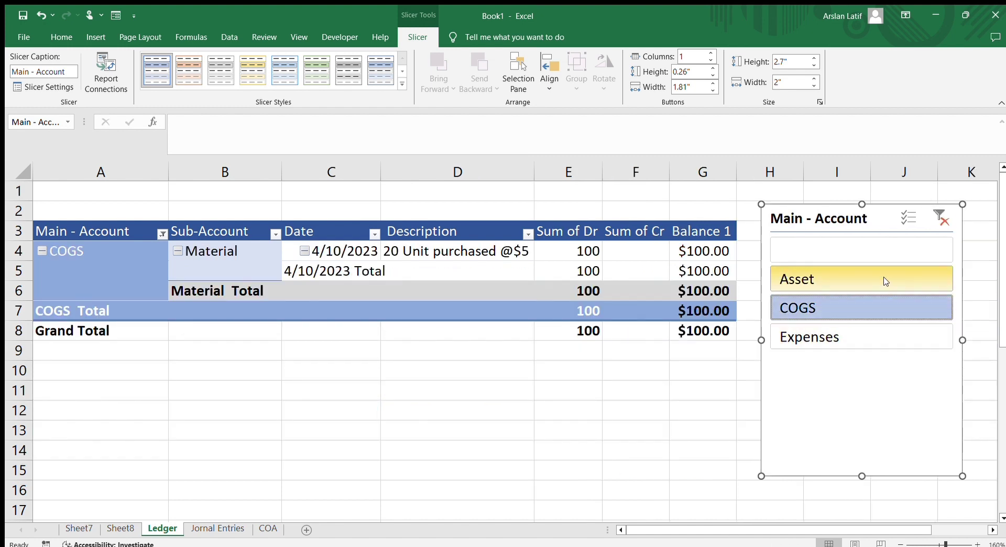
click(886, 281)
click(883, 309)
click(888, 332)
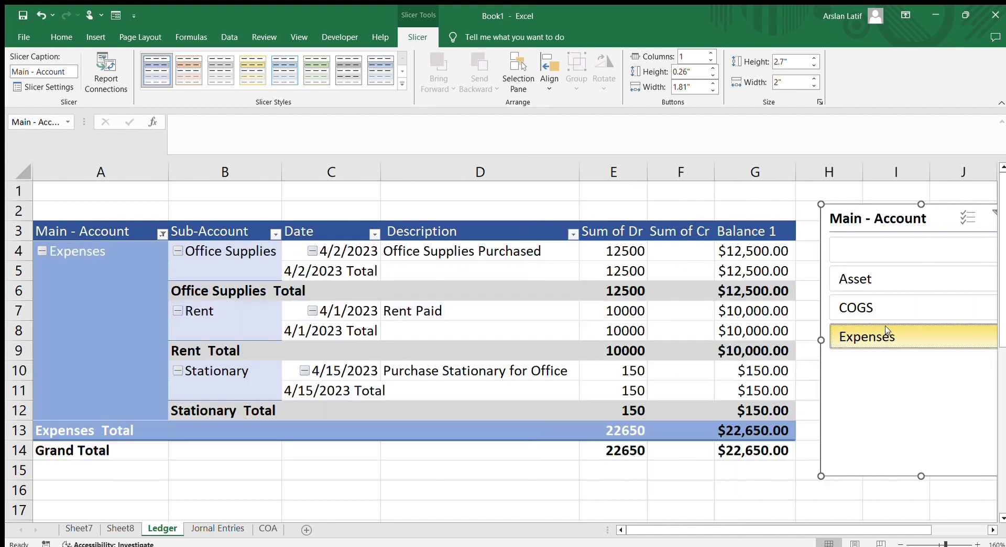
click(880, 309)
click(886, 337)
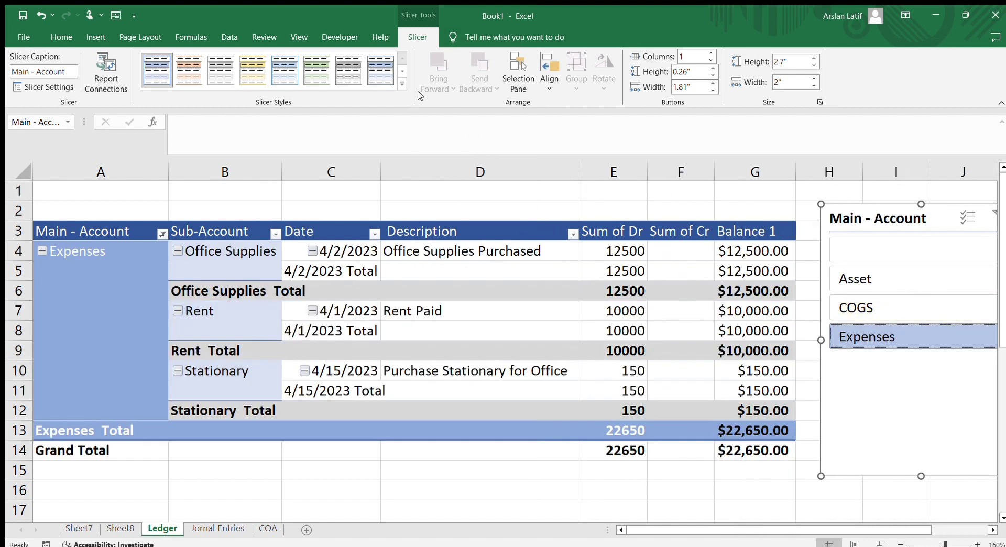
click(413, 291)
click(488, 353)
click(409, 243)
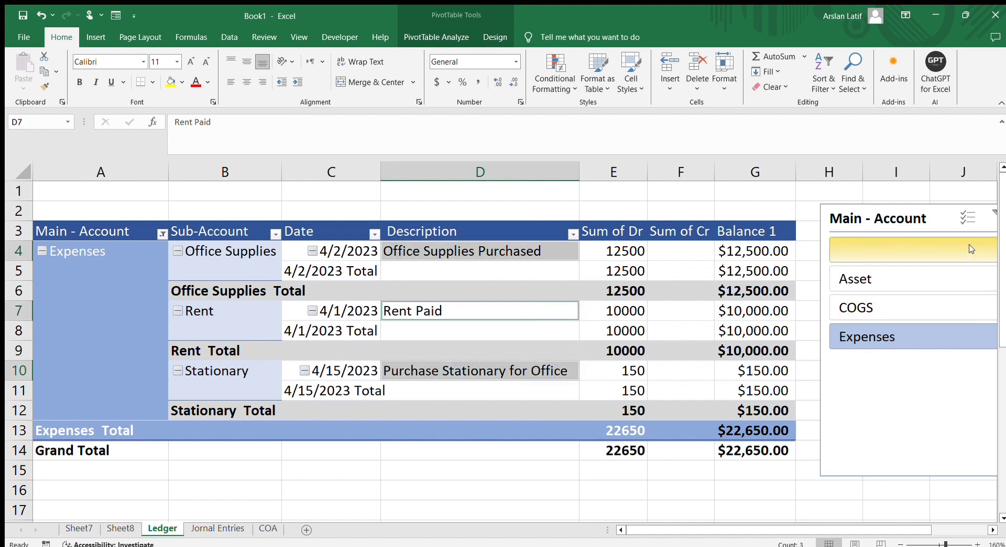
Clear the Main - Account slicer's filter and delete the slicer.
drag(991, 226, 801, 249)
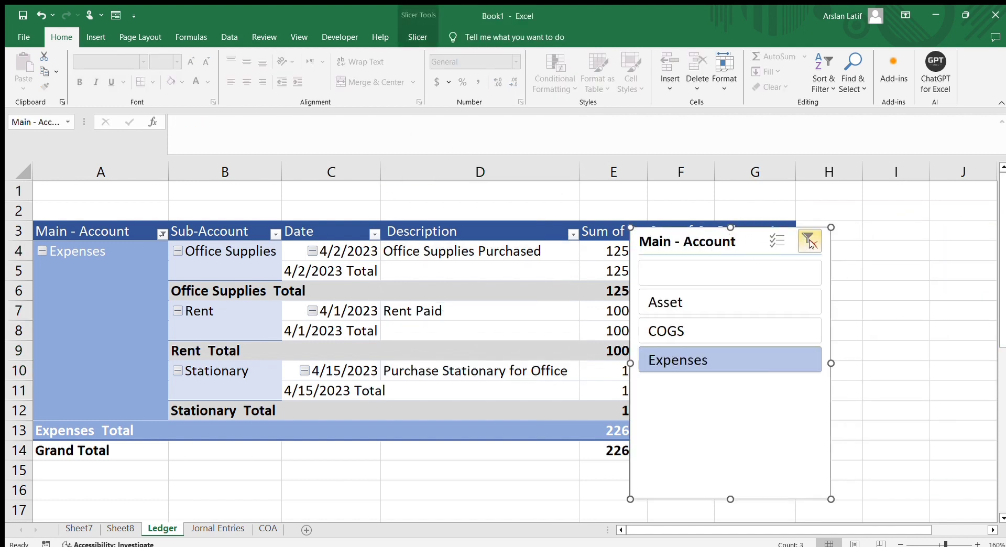
click(809, 242)
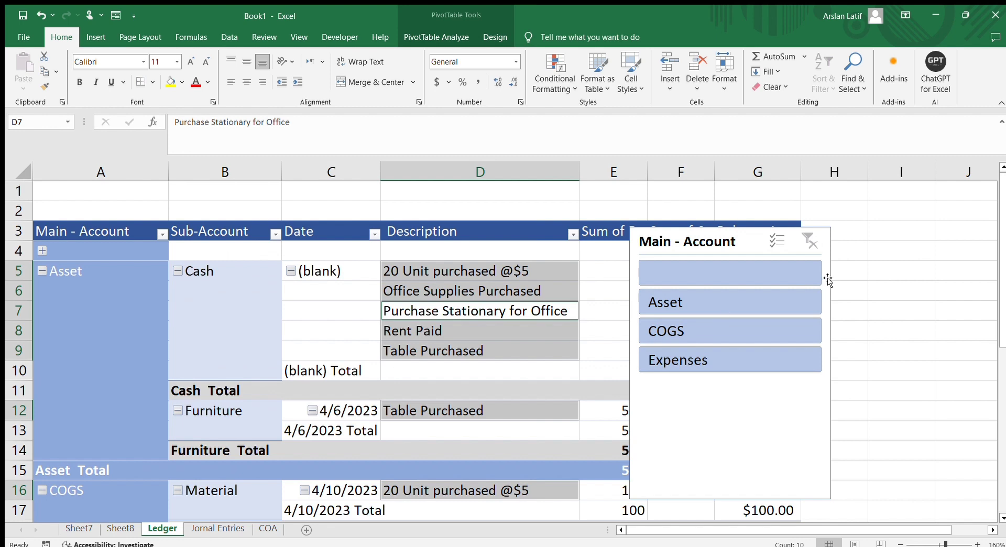
click(812, 242)
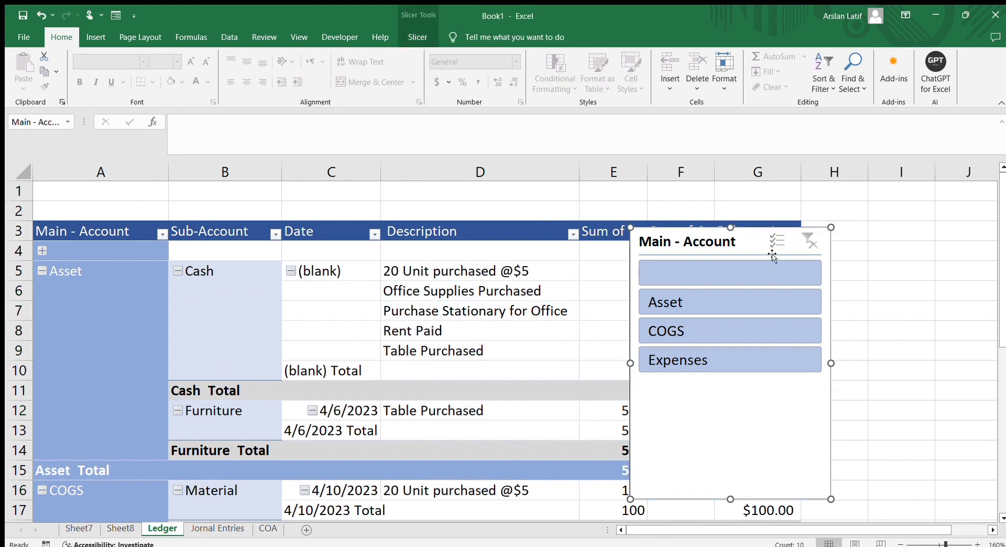
key(Delete)
click(911, 325)
Insert a Sub-Account slicer for the pivot ledger and place it beside the Balance 1 column.
click(414, 335)
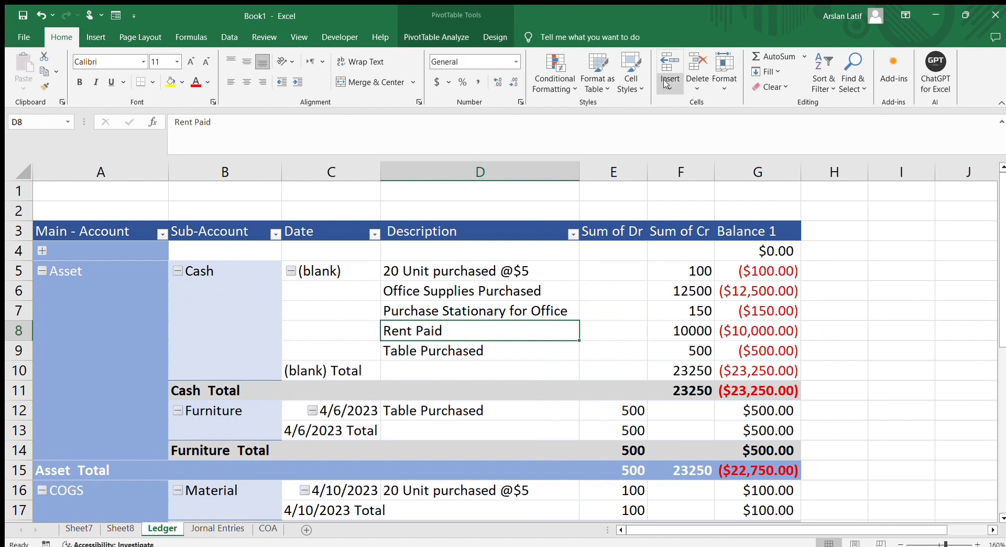
click(96, 36)
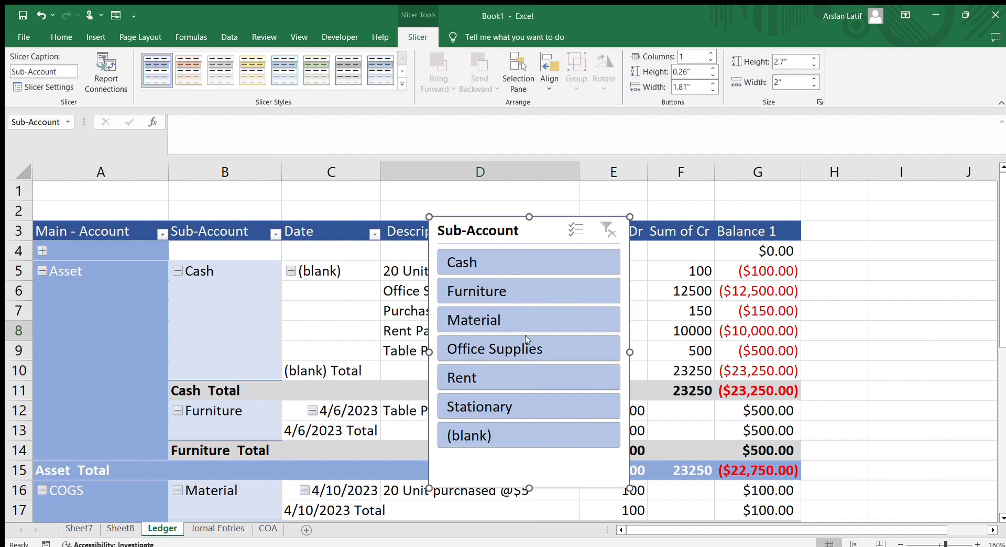
drag(523, 234, 900, 237)
Filter the ledger by Cash, Furniture, Material, Office Supplies, Rent and Stationary in turn, ending on Furniture, and examine their balances.
click(896, 270)
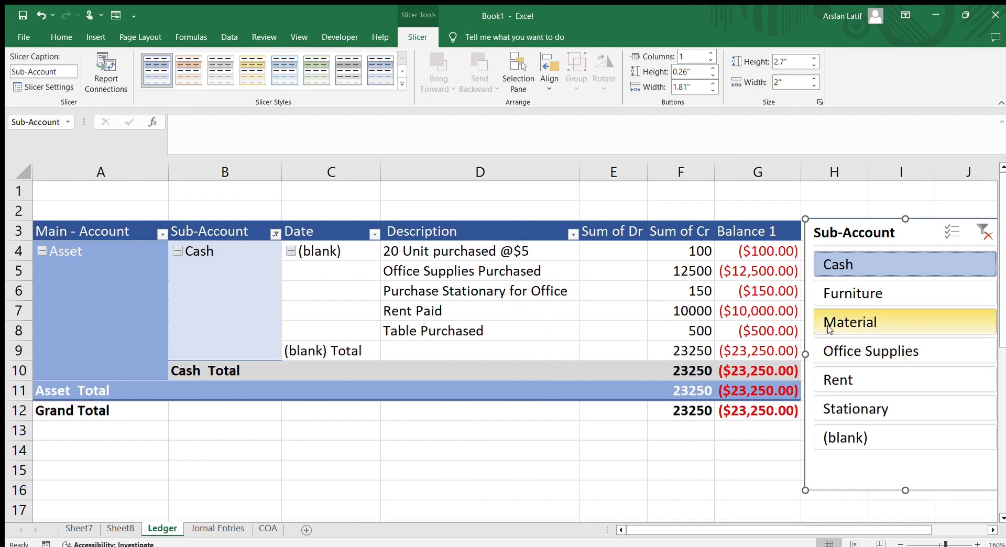
click(879, 292)
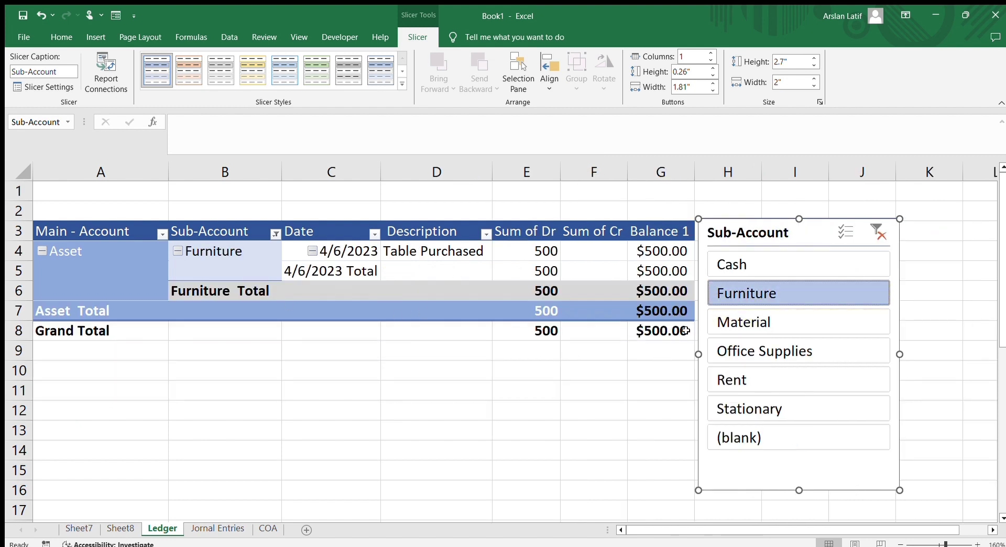
click(547, 331)
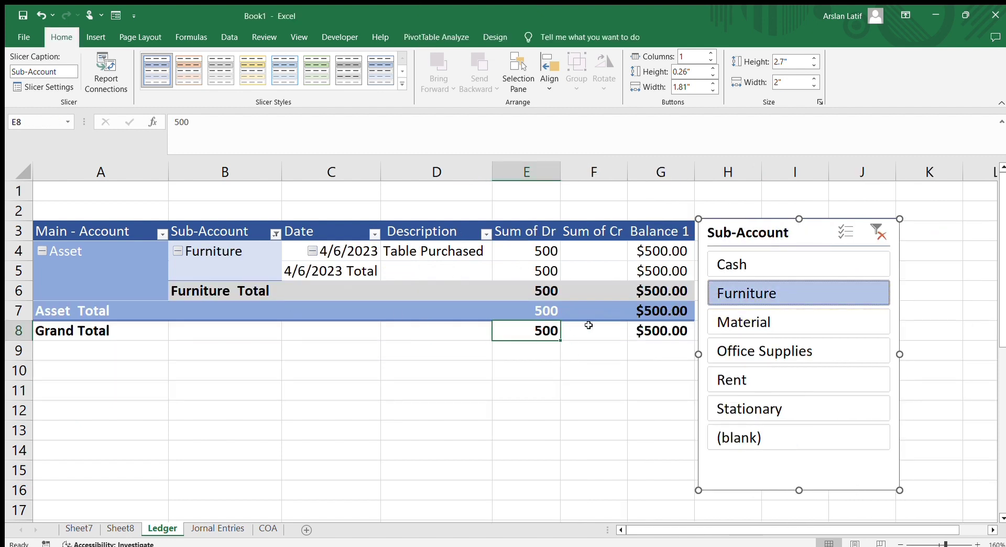
click(790, 321)
click(794, 350)
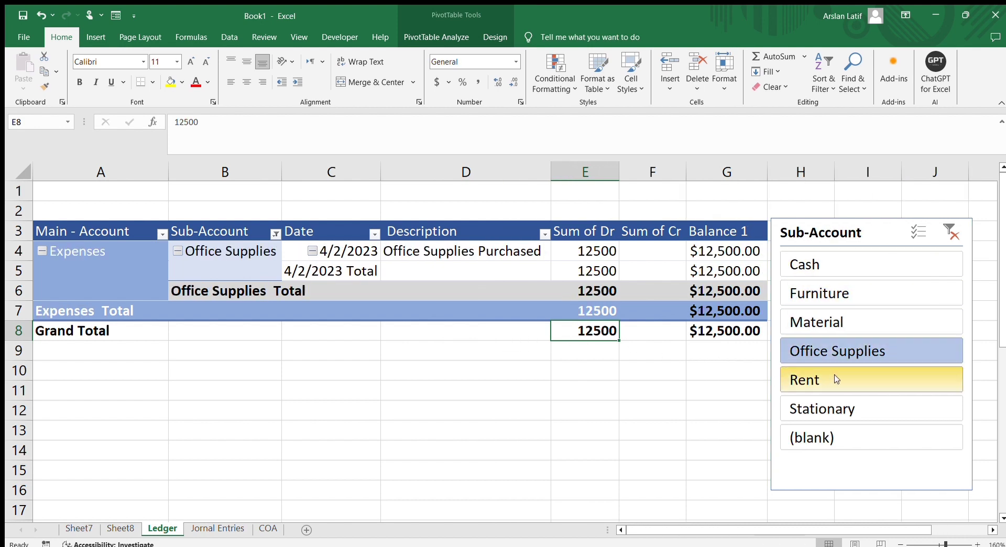
click(837, 380)
click(841, 414)
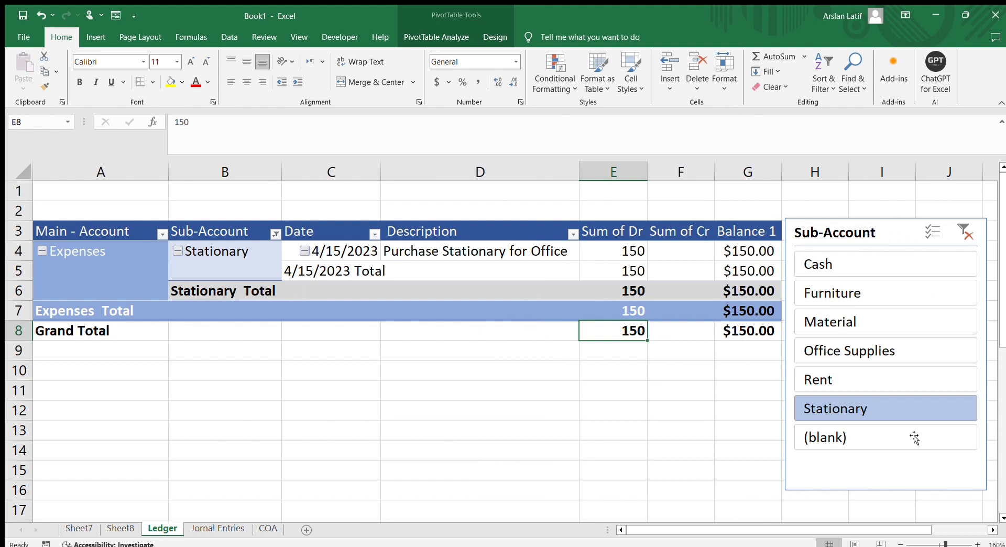
click(882, 292)
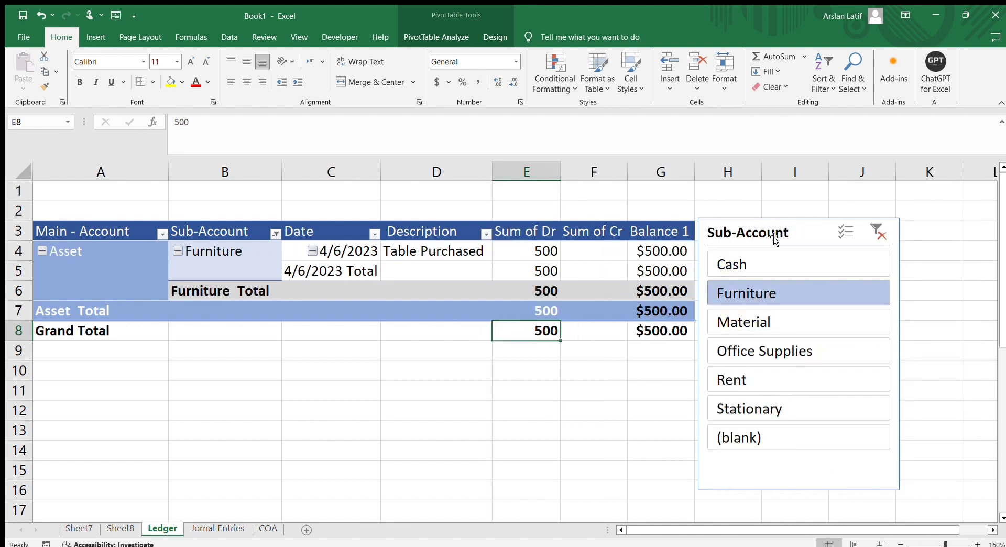
Clear the Sub-Account slicer's filter and reposition the slicer over columns H to J, clear of the pivot table.
drag(774, 240, 828, 236)
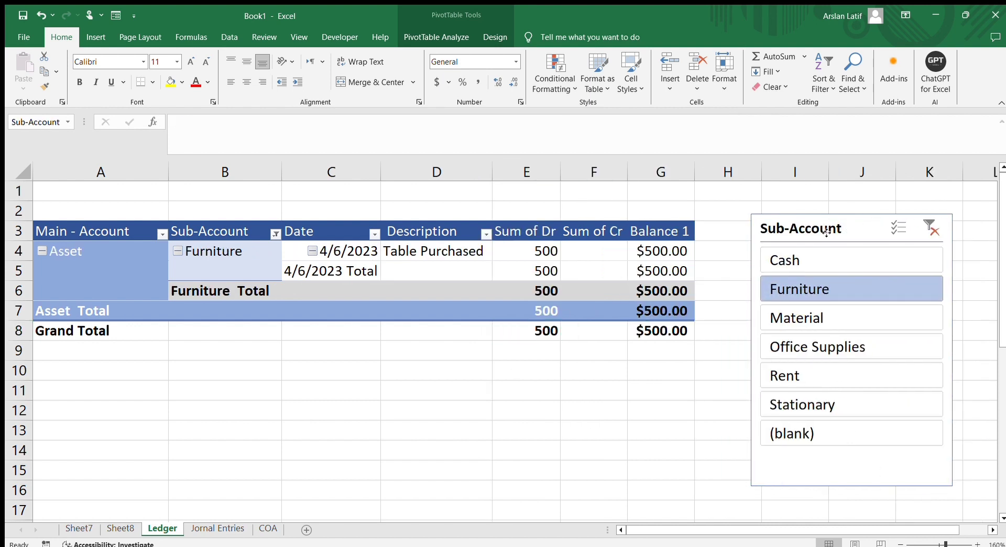
click(866, 270)
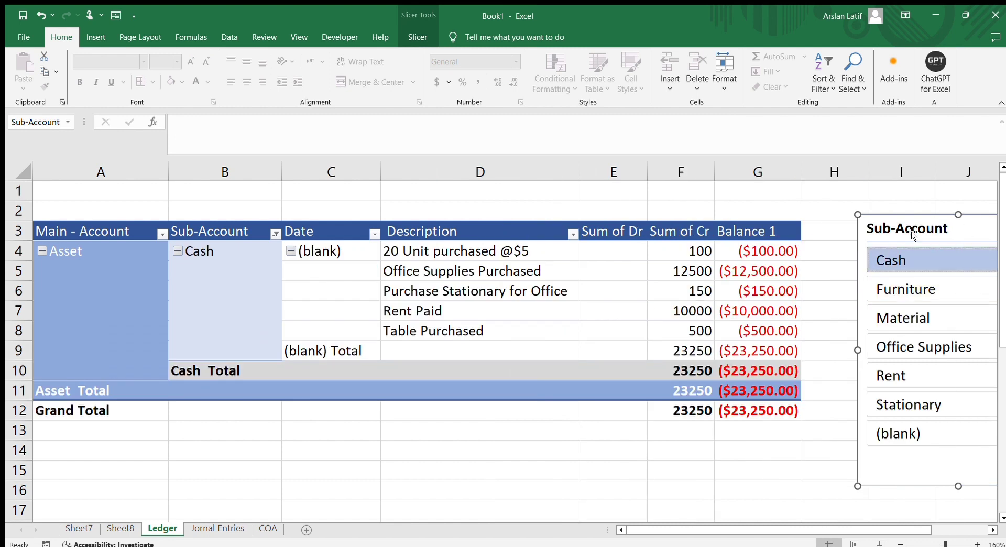
click(960, 242)
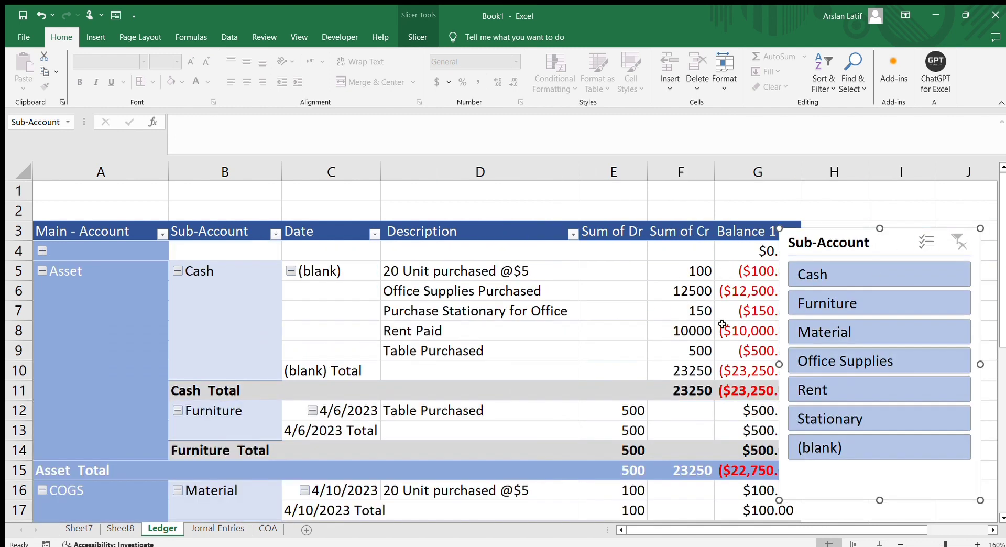
drag(872, 251, 927, 239)
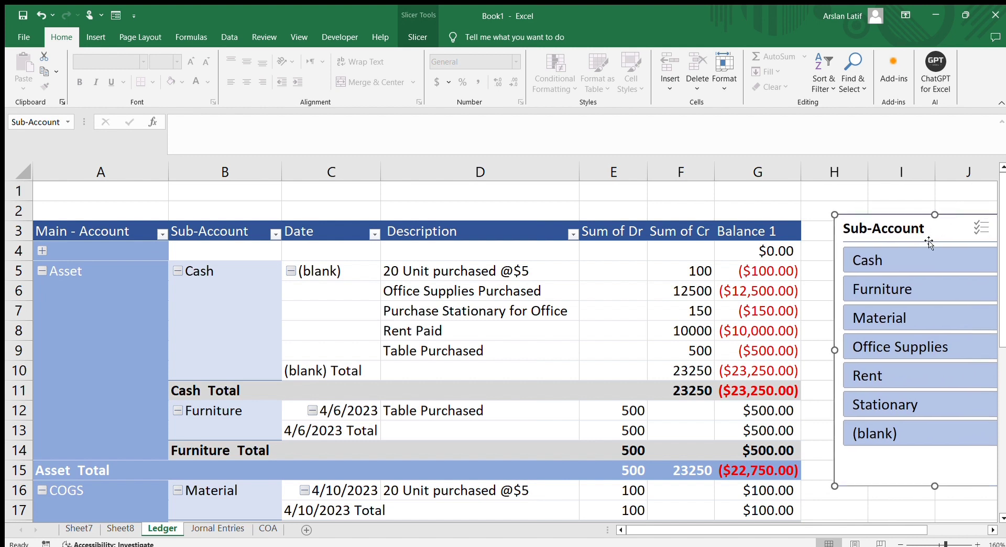